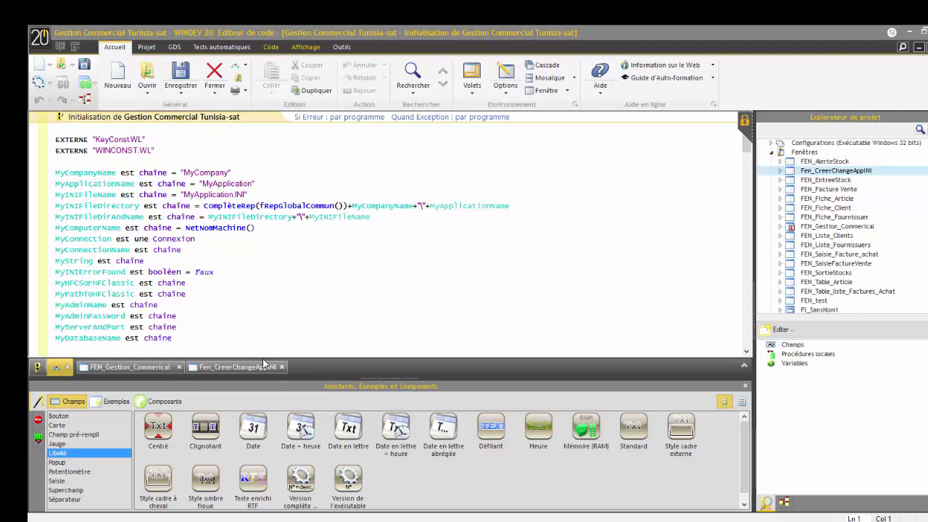
# Step: Review the project's initialisation code and the layout of the Fen_CreerChangeAppINI window
pyautogui.click(259, 366)
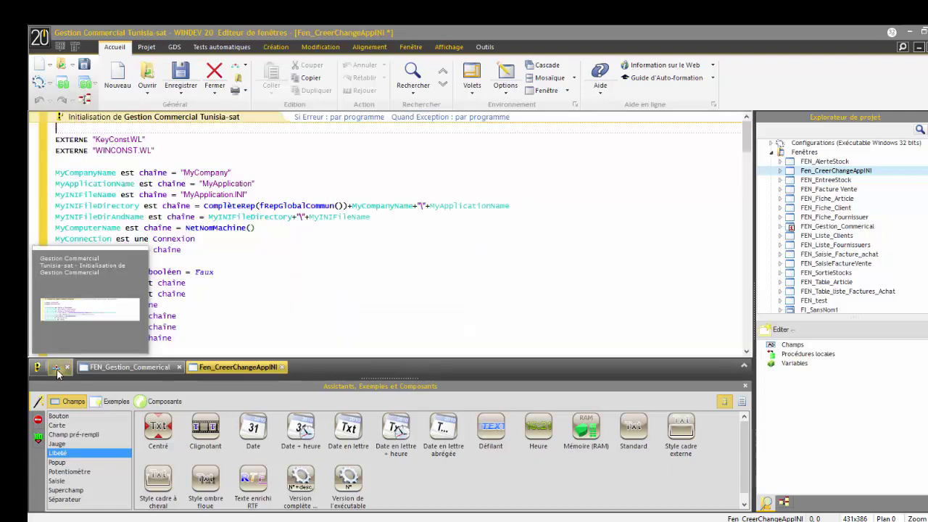
pyautogui.click(57, 370)
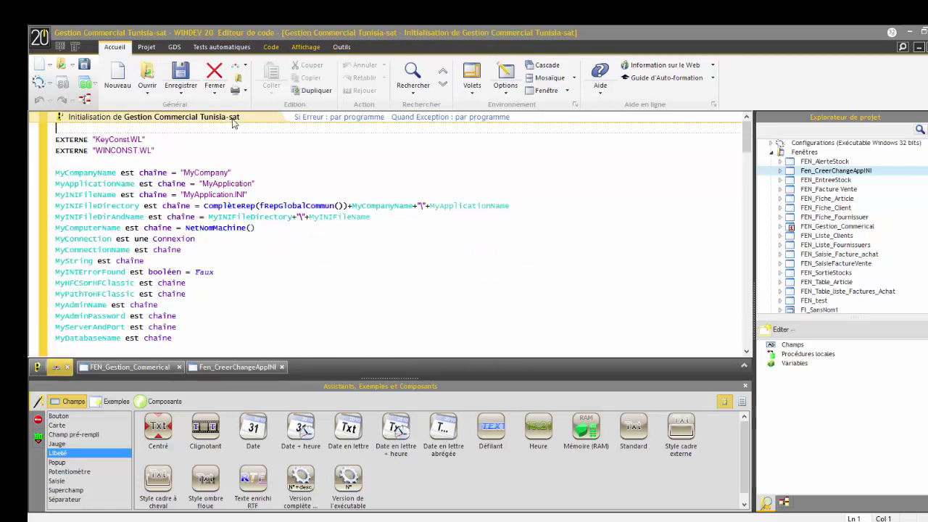
pyautogui.click(237, 71)
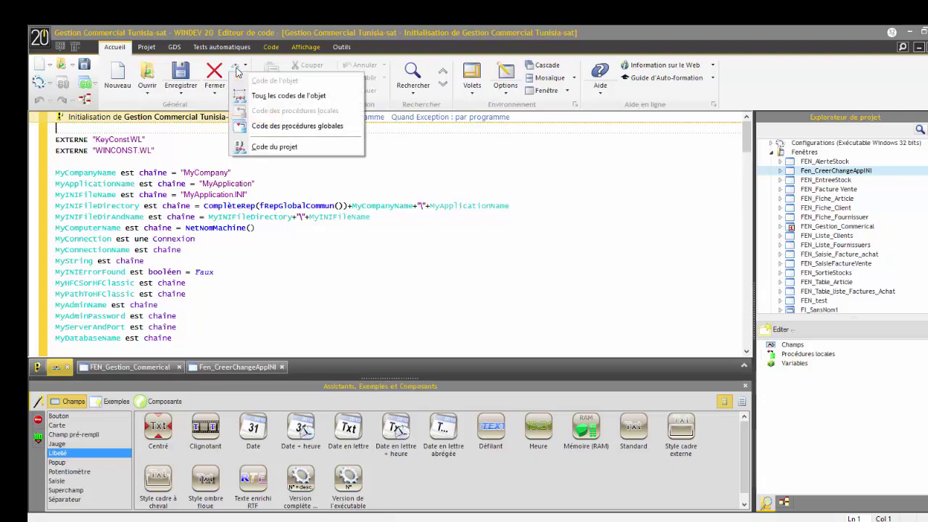
pyautogui.click(250, 147)
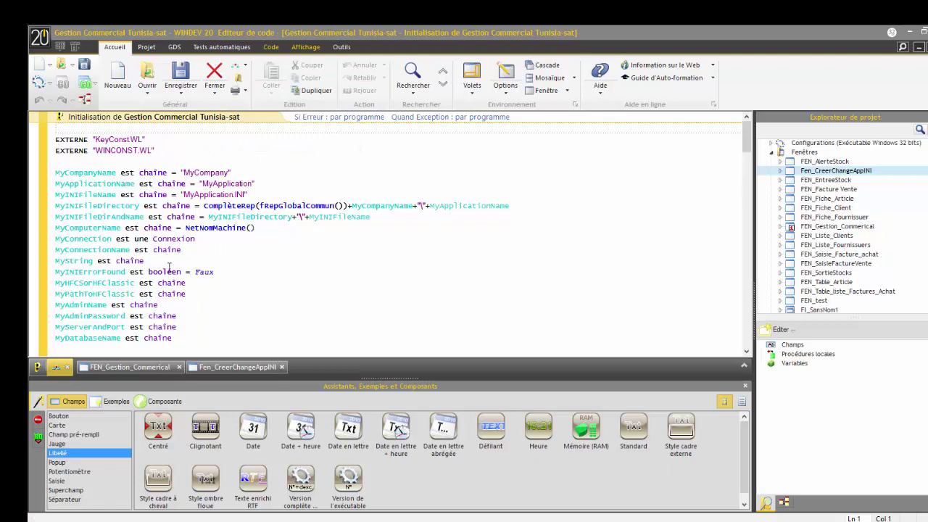
pyautogui.moveTo(75, 229)
pyautogui.click(238, 367)
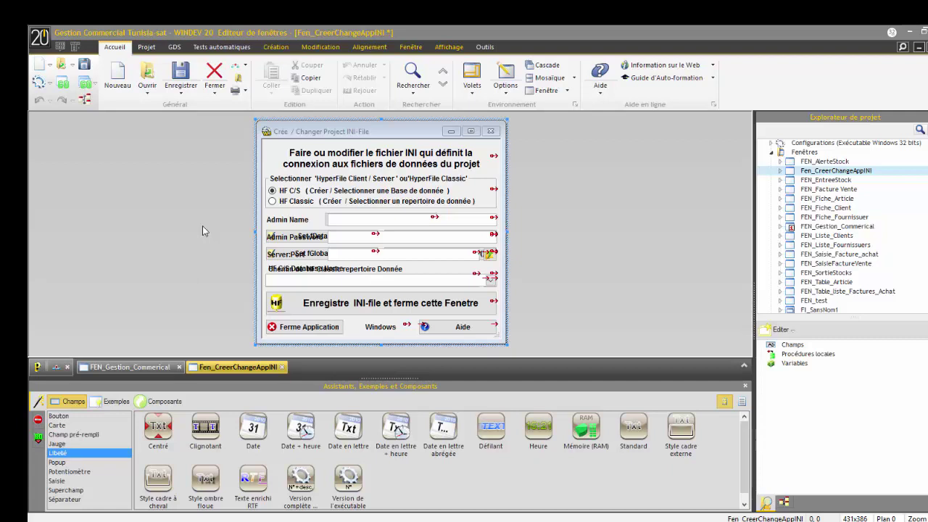
# Step: Switch to the desktop and start Oracle VM VirtualBox
pyautogui.click(912, 32)
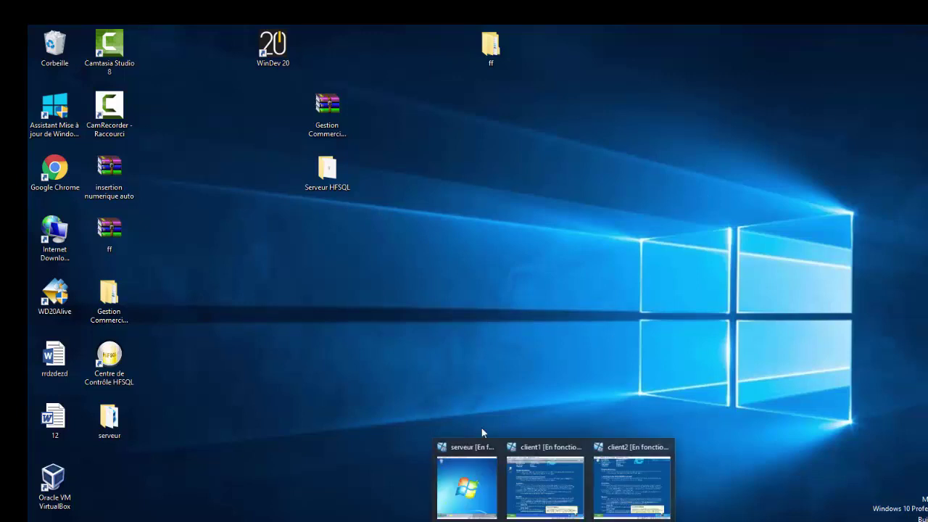
pyautogui.doubleClick(62, 475)
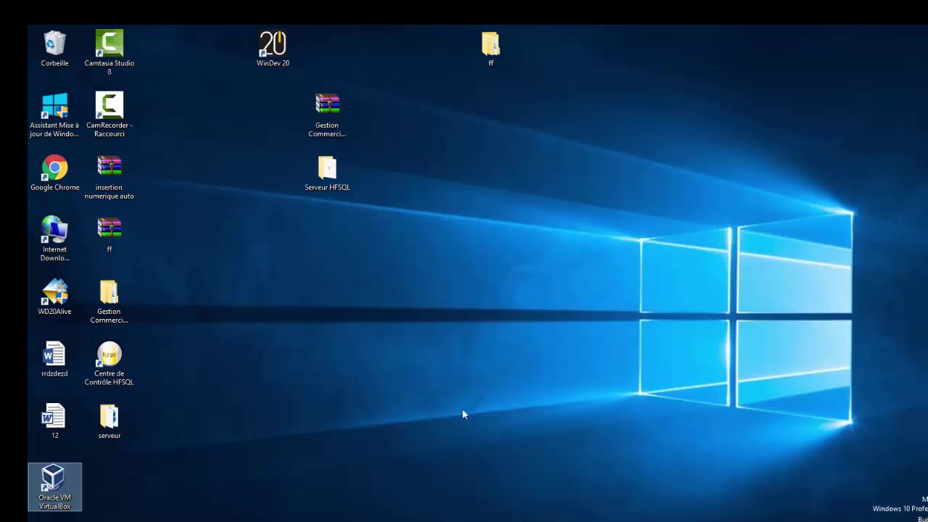
pyautogui.moveTo(525, 519)
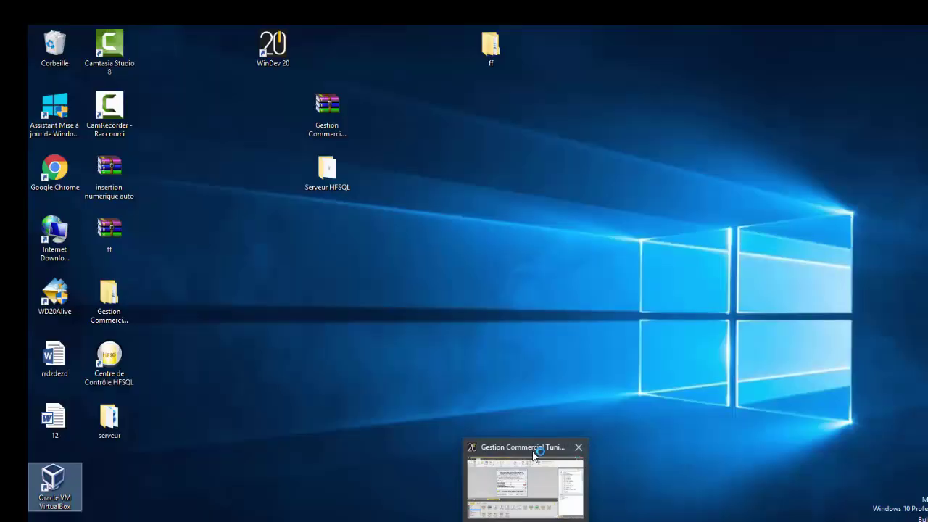
pyautogui.moveTo(534, 454)
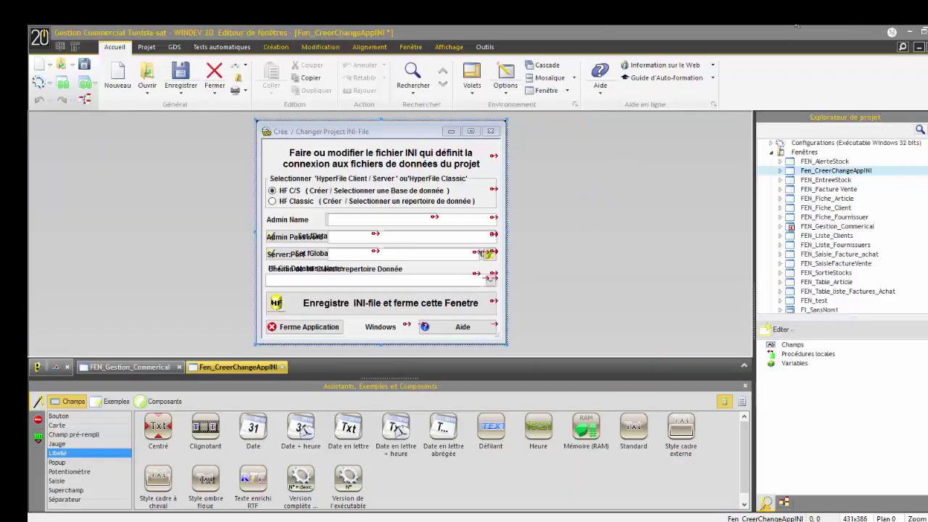
pyautogui.click(906, 34)
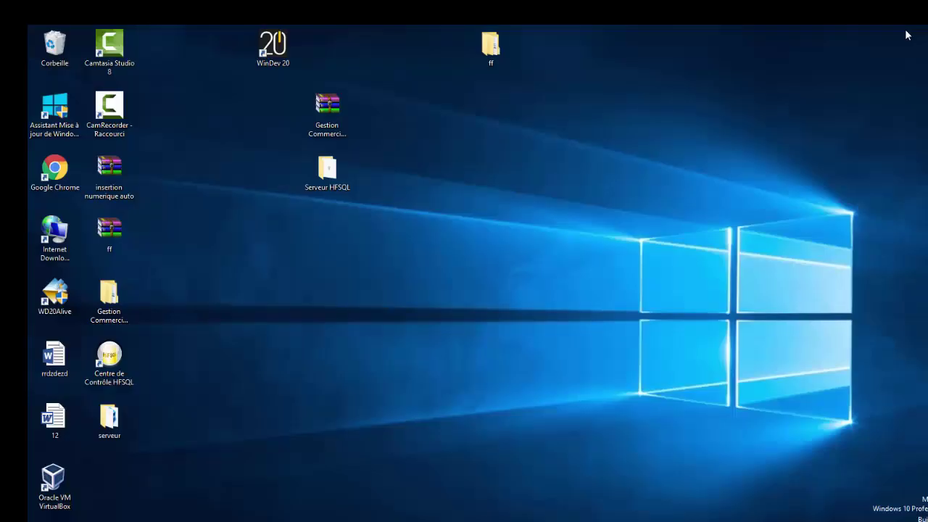
# Step: Switch back to WinDev and exit it, saving the modified windows FEN_Gestion_Commerical and Fen_CreerChangeAppINI
pyautogui.click(549, 511)
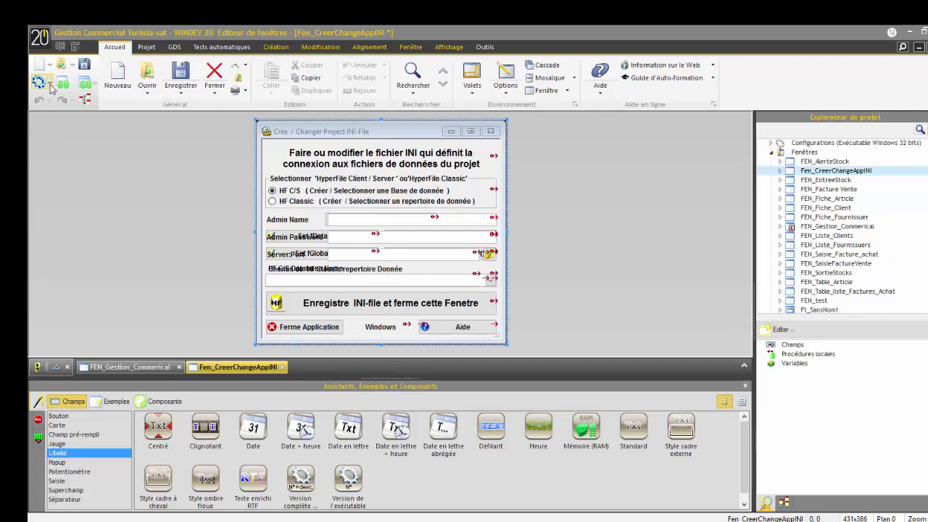
pyautogui.click(51, 85)
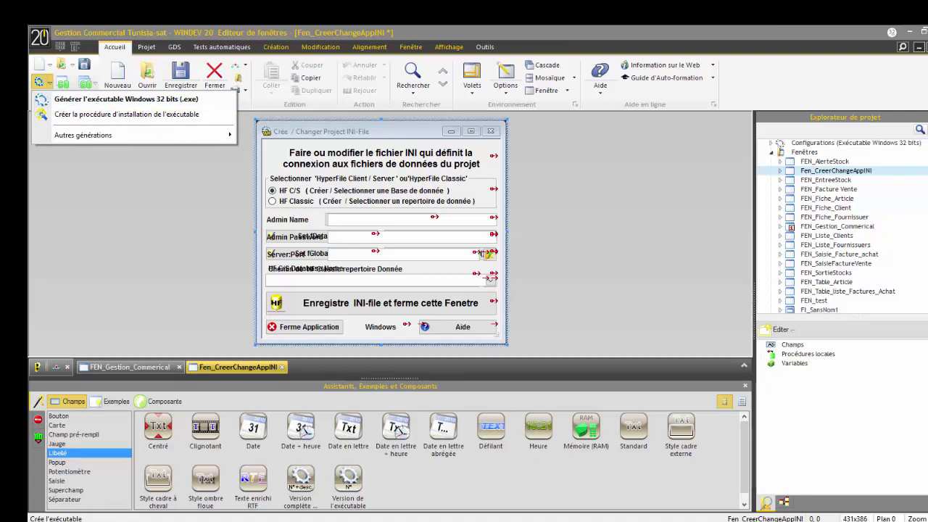
pyautogui.press('Escape')
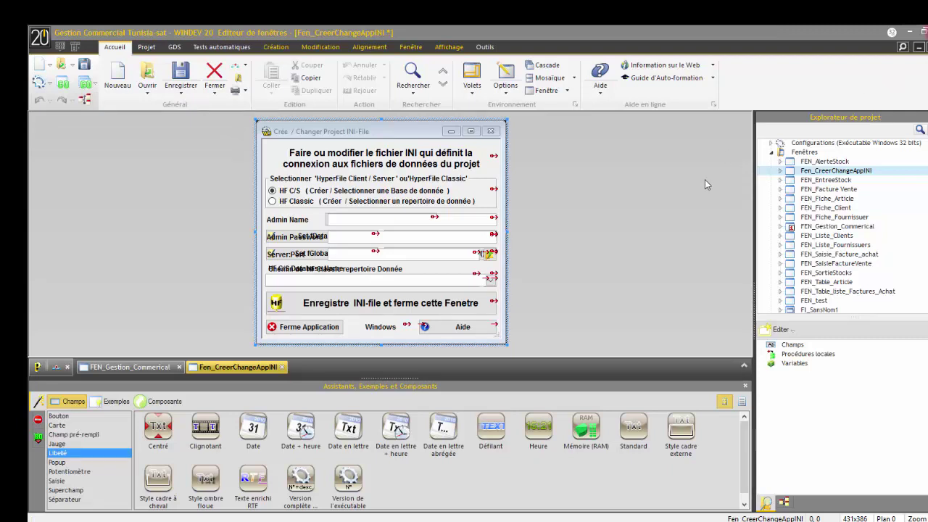
pyautogui.hotkey('alt', 'F4')
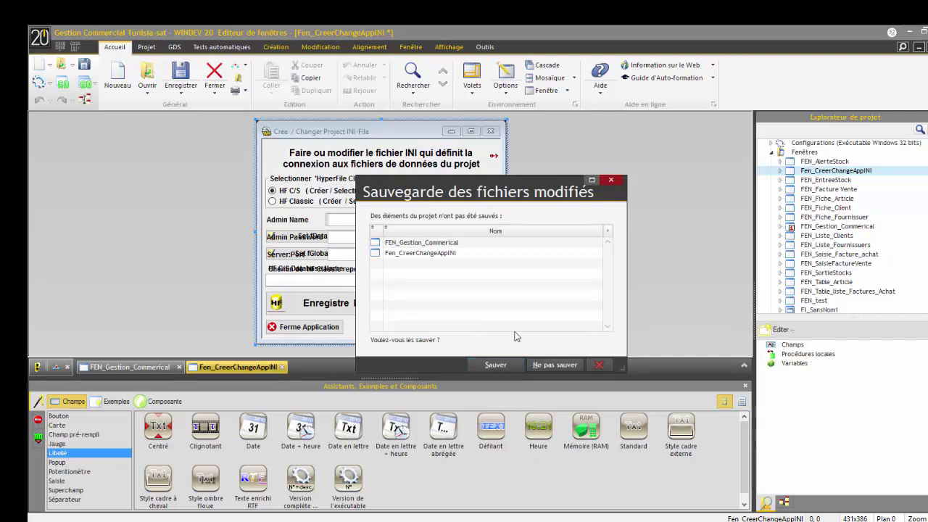
pyautogui.click(496, 365)
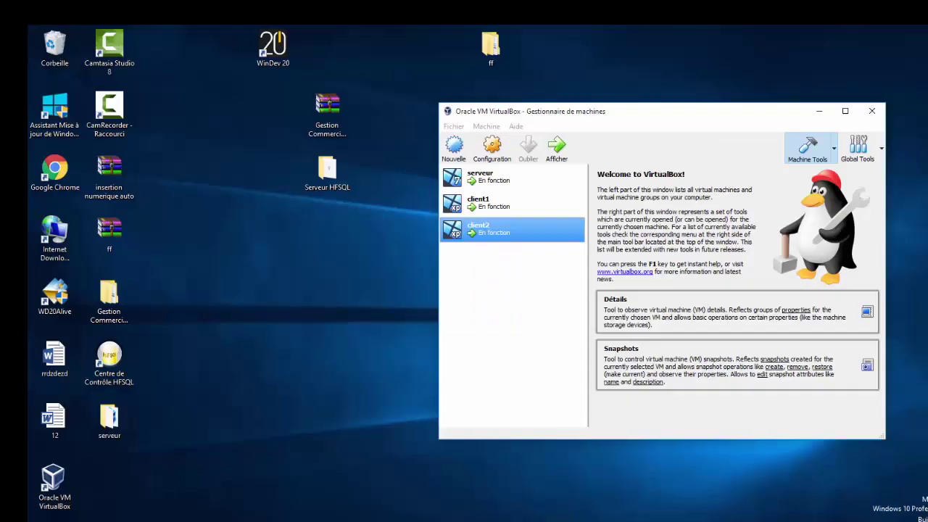
# Step: Bring up the windows of the running virtual machines serveur, client1 and client2 in VirtualBox
pyautogui.click(532, 471)
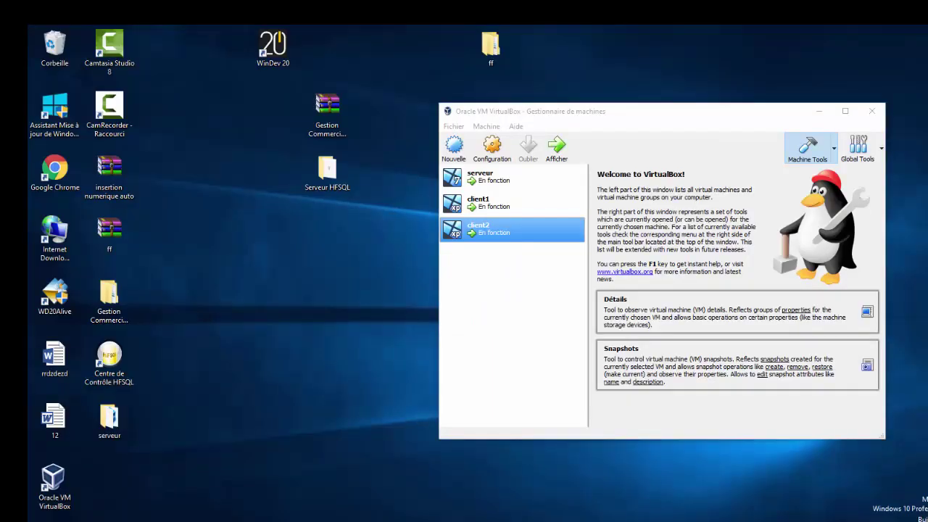
pyautogui.moveTo(526, 519)
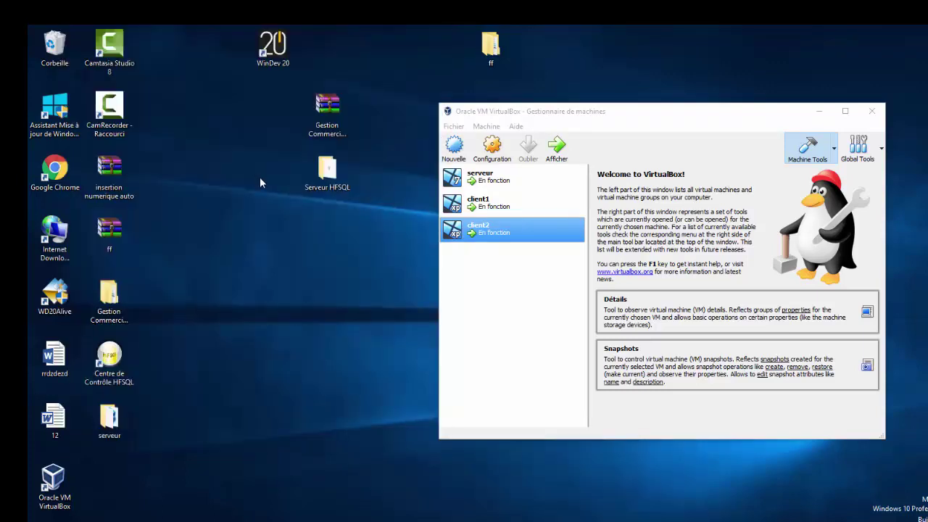
pyautogui.click(411, 435)
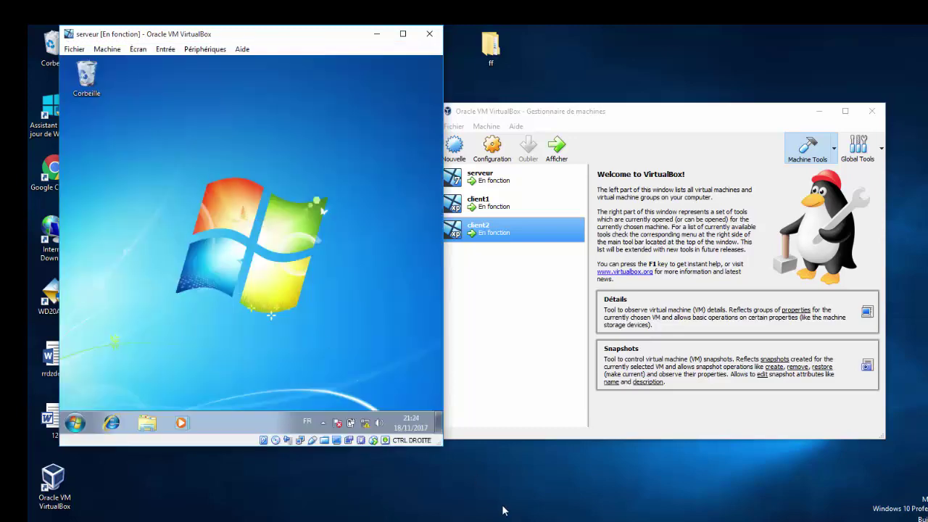
pyautogui.click(526, 519)
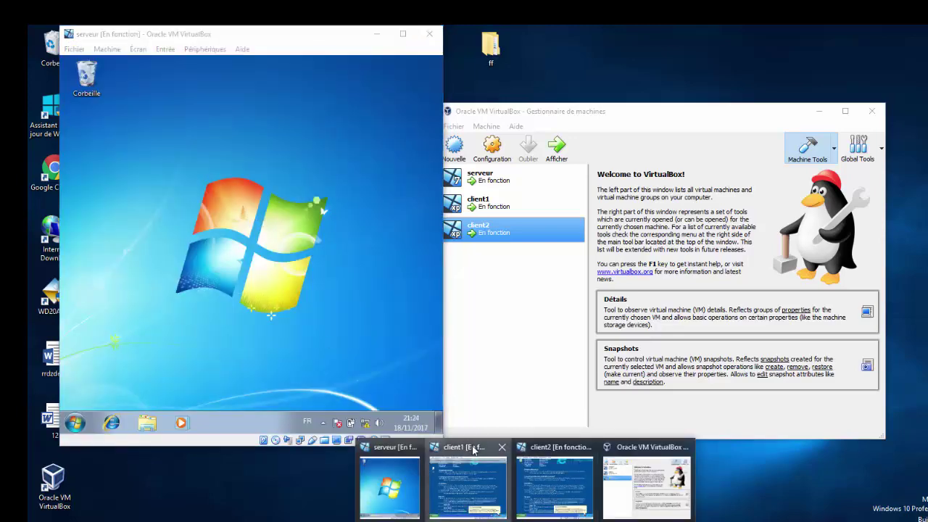
pyautogui.click(467, 484)
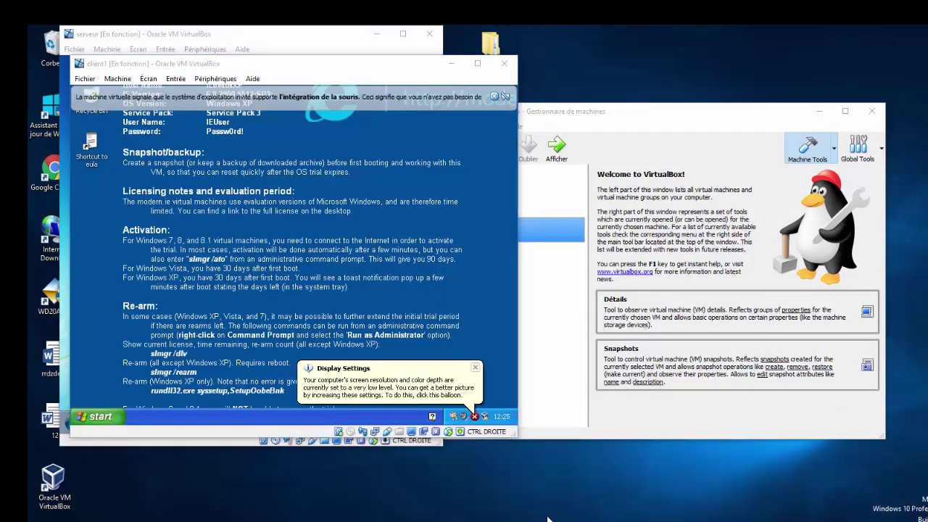
pyautogui.click(554, 457)
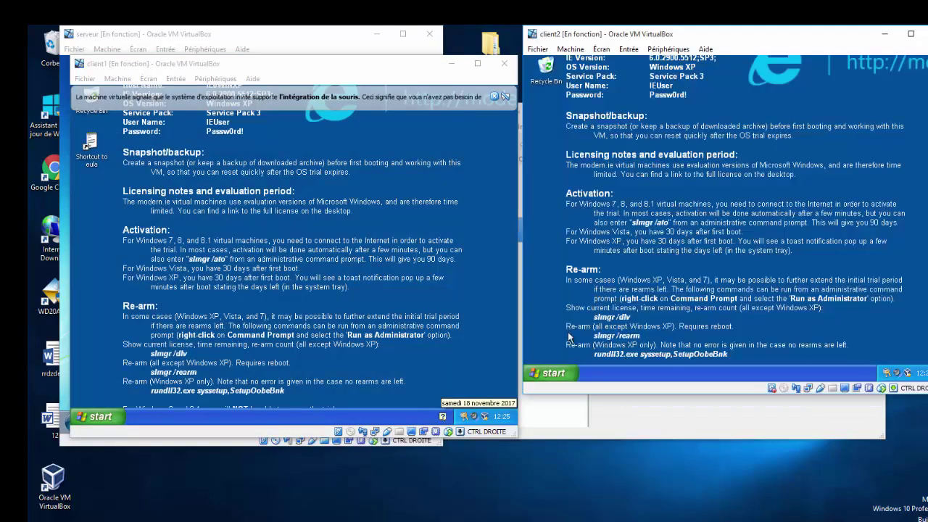
# Step: Apply the Windows XP theme to the desktop of the client2 virtual machine
pyautogui.rightClick(596, 248)
pyautogui.click(623, 316)
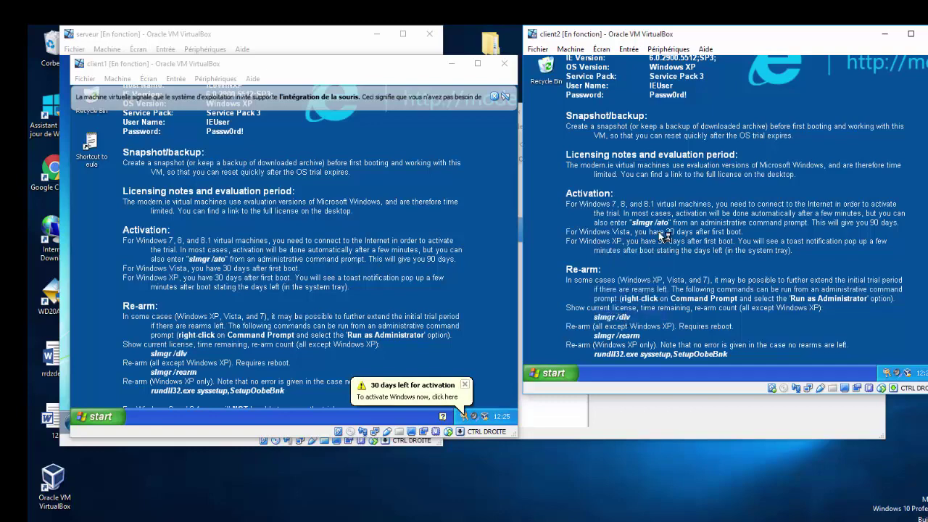
pyautogui.click(627, 169)
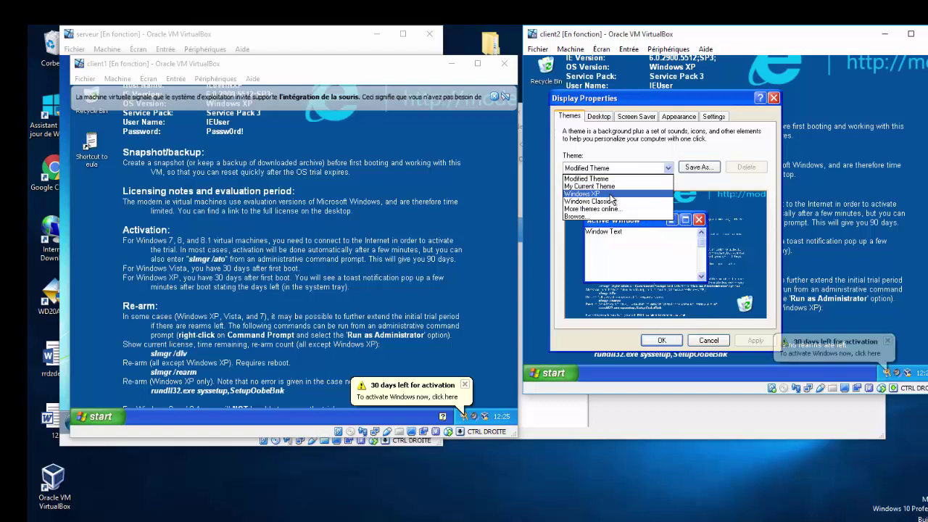
pyautogui.click(611, 195)
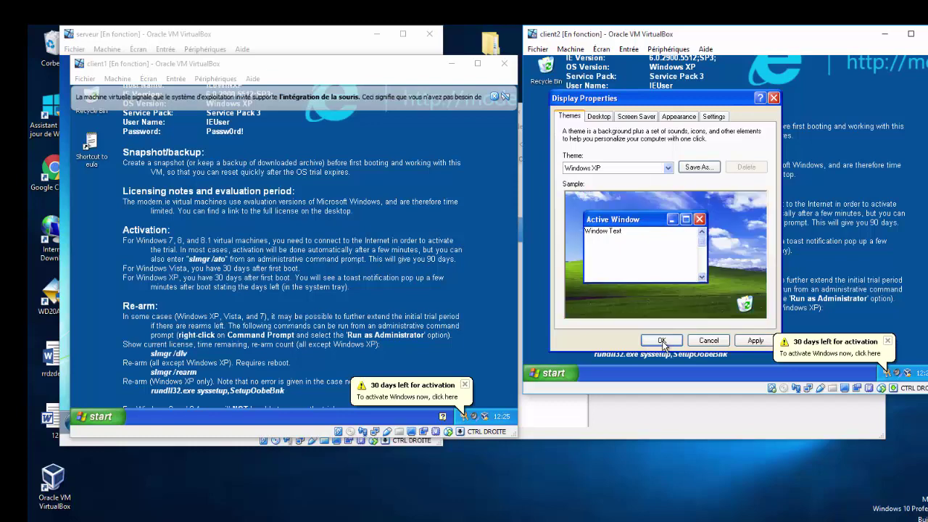
pyautogui.click(661, 341)
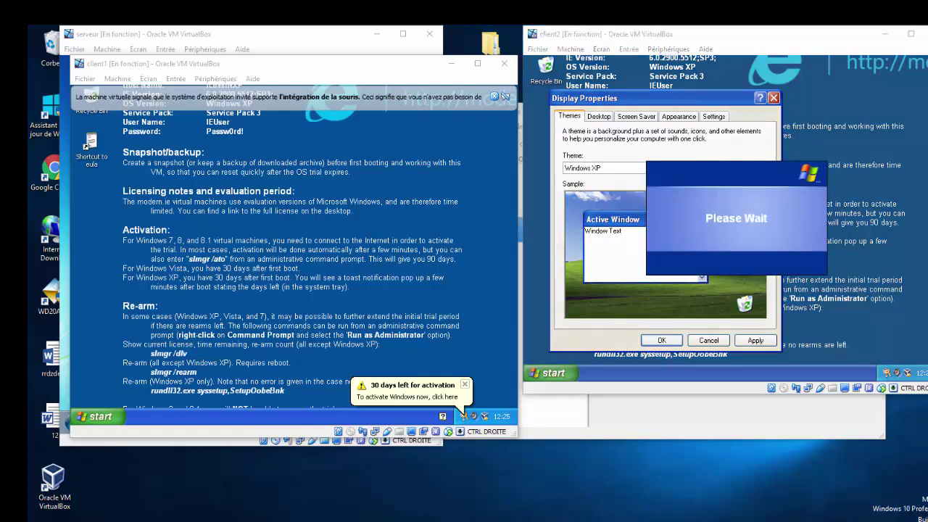
pyautogui.moveTo(678, 453)
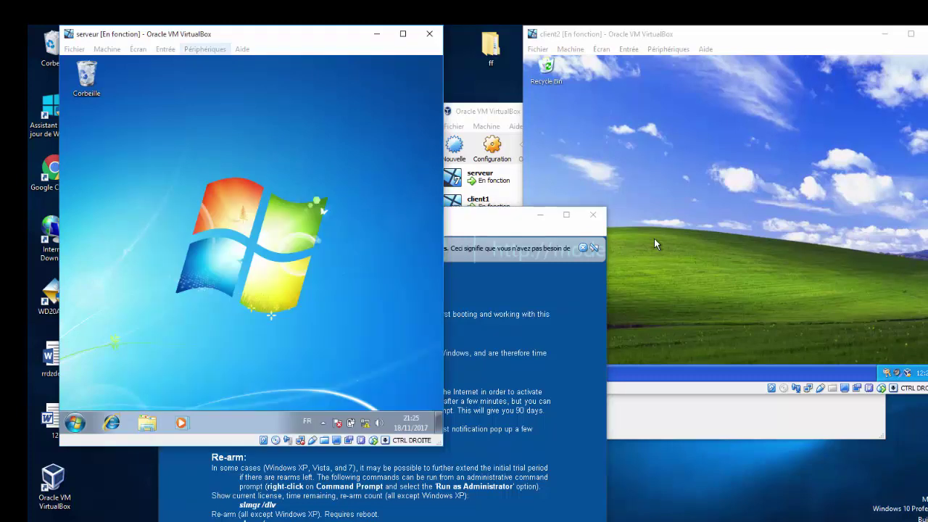
# Step: Set network adapter 1 of the serveur virtual machine to Réseau interne on the network monreseau
pyautogui.hotkey('alt', 'p')
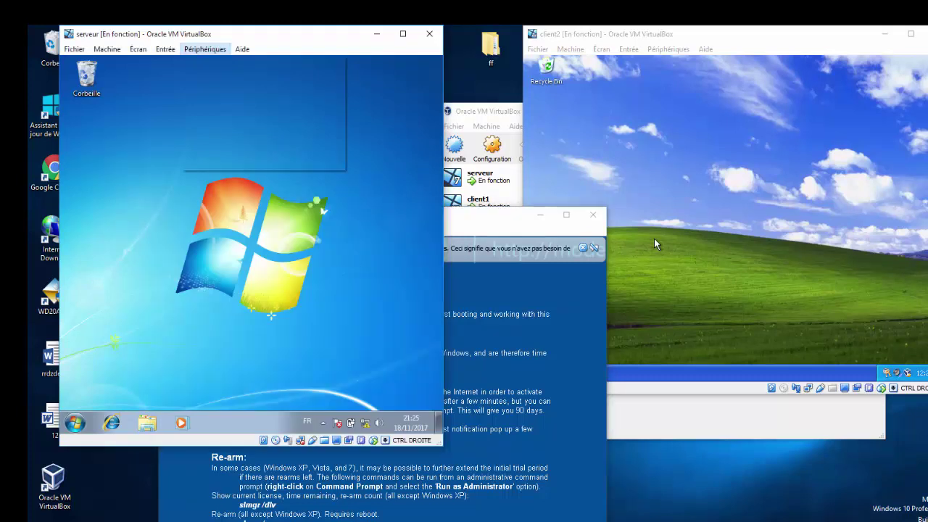
pyautogui.press('Down')
pyautogui.press('Down')
pyautogui.press('Down')
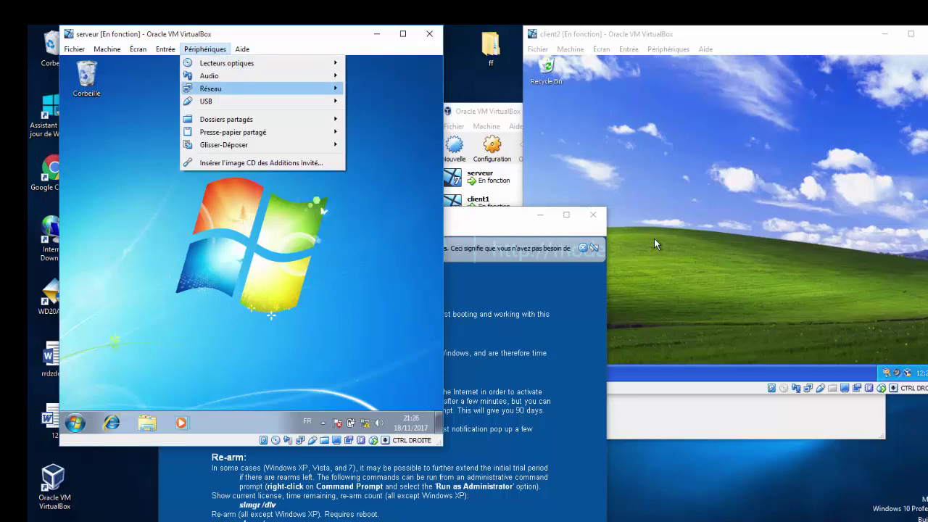
pyautogui.press('Right')
pyautogui.click(897, 519)
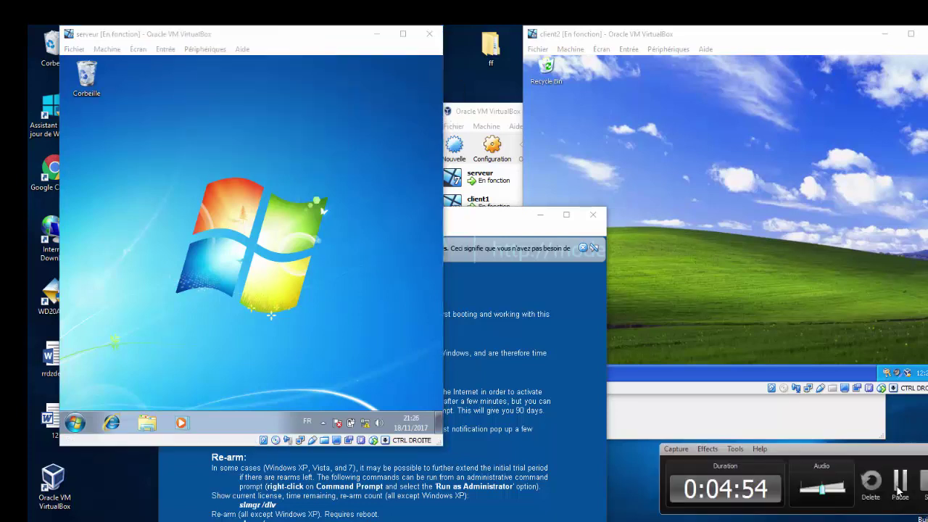
pyautogui.click(899, 484)
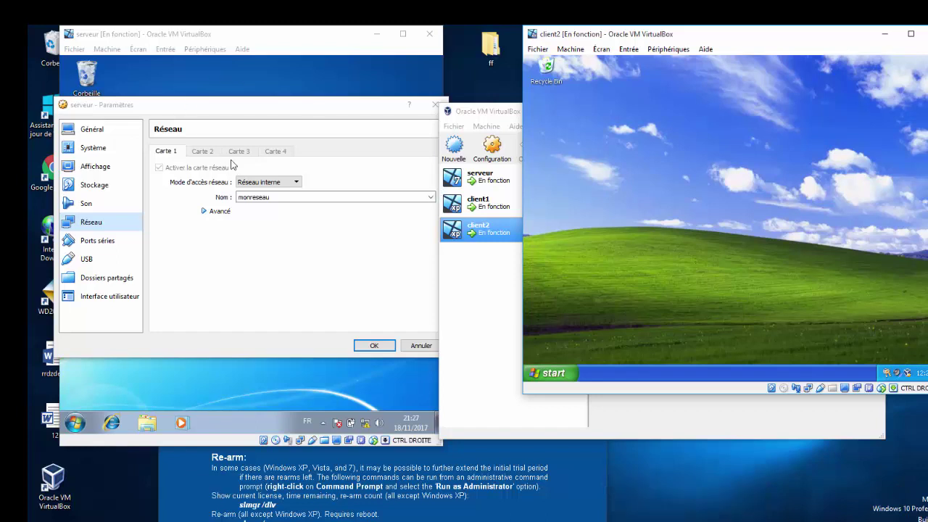
pyautogui.click(93, 226)
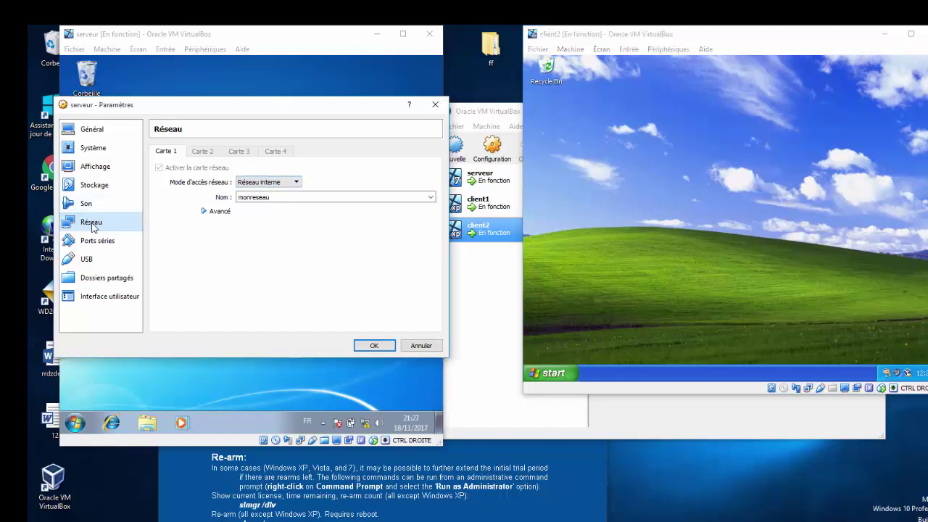
pyautogui.click(296, 185)
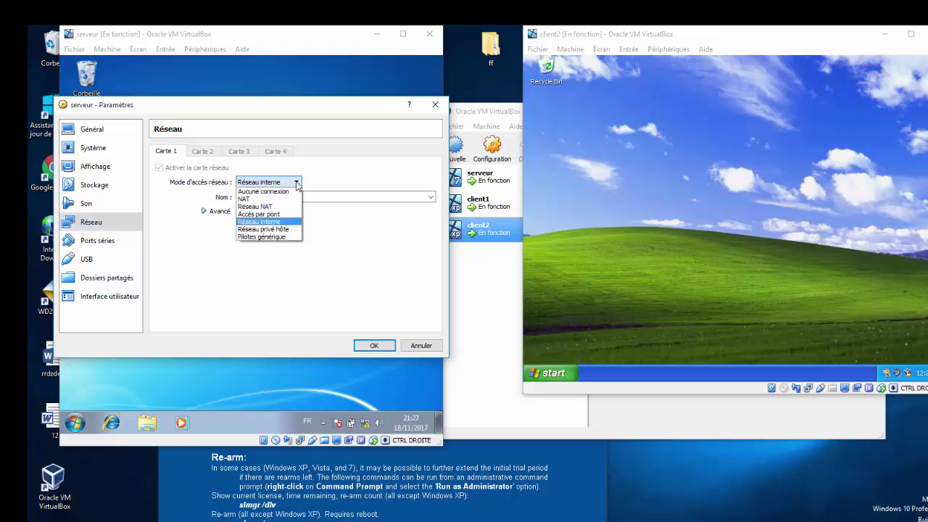
pyautogui.click(271, 221)
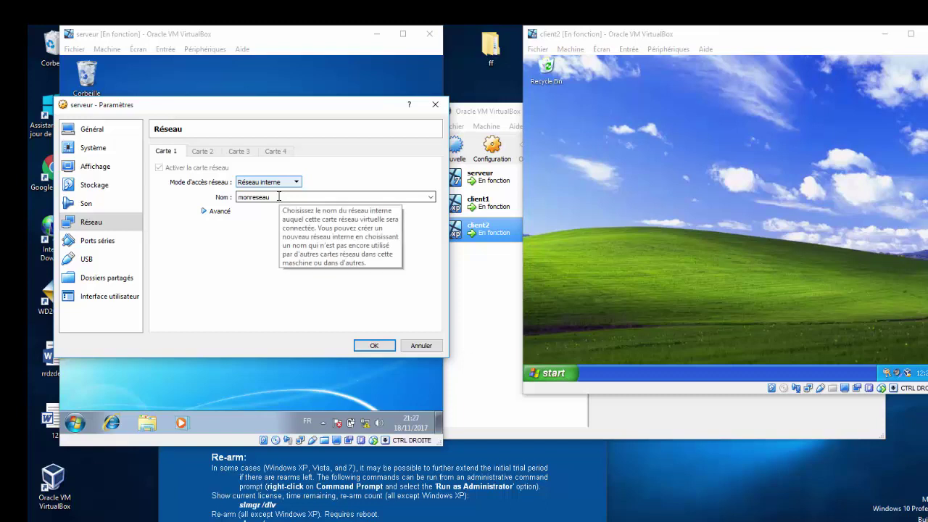
pyautogui.click(374, 348)
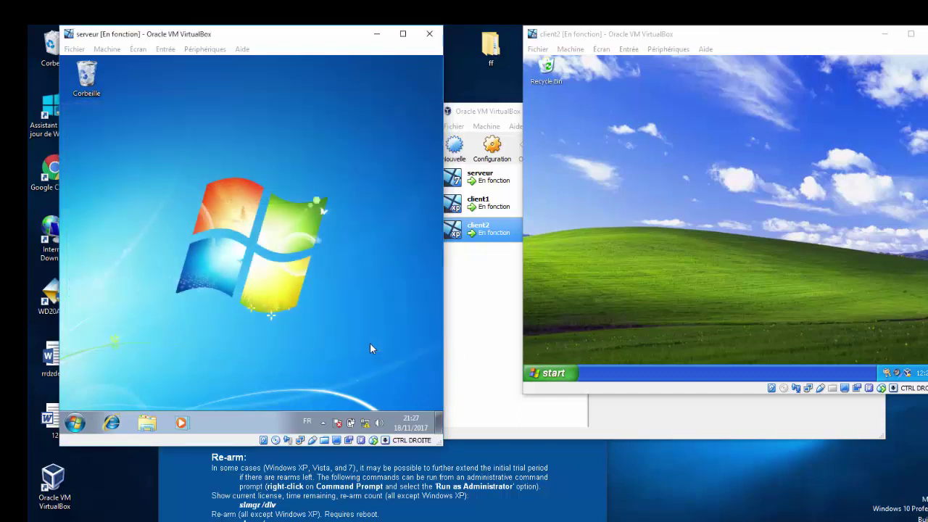
# Step: Check the TCP/IPv4 address and subnet mask settings of the serveur virtual machine's local network connection, and close the network windows
pyautogui.rightClick(366, 425)
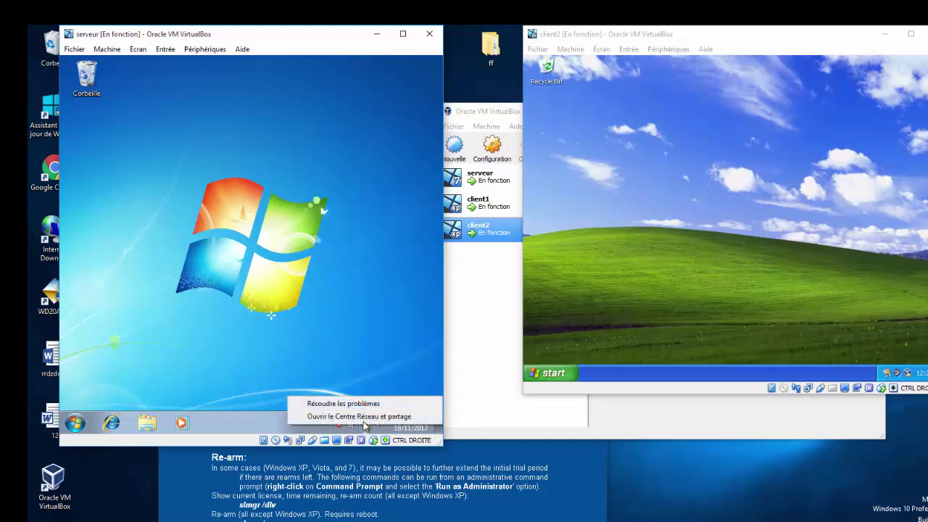
pyautogui.click(369, 417)
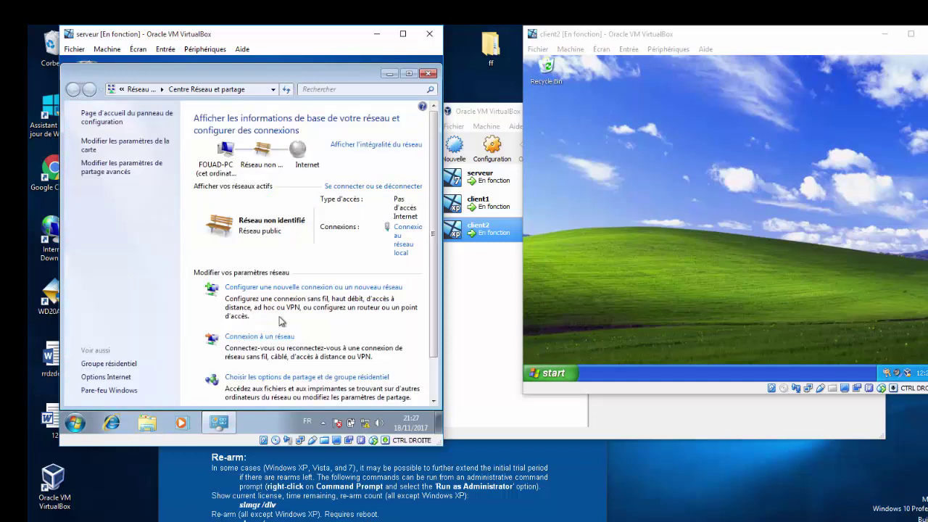
pyautogui.click(400, 253)
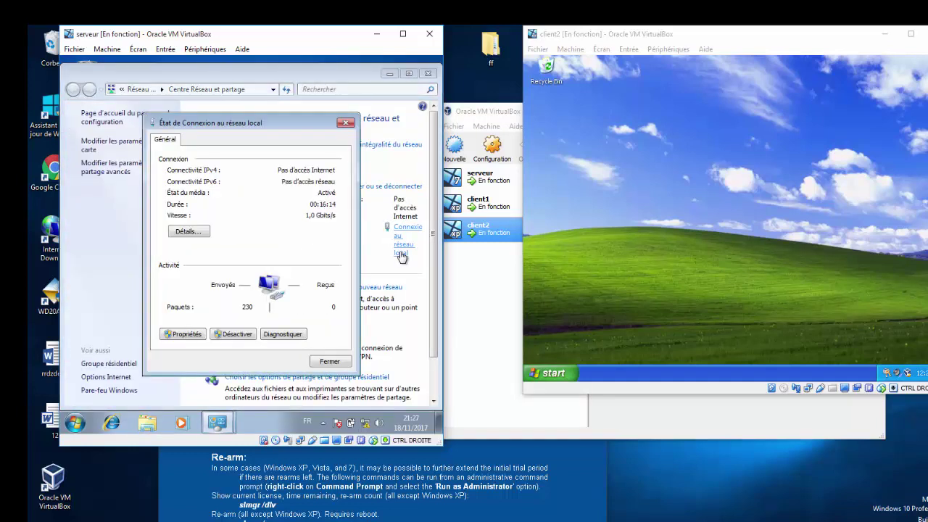
pyautogui.click(186, 335)
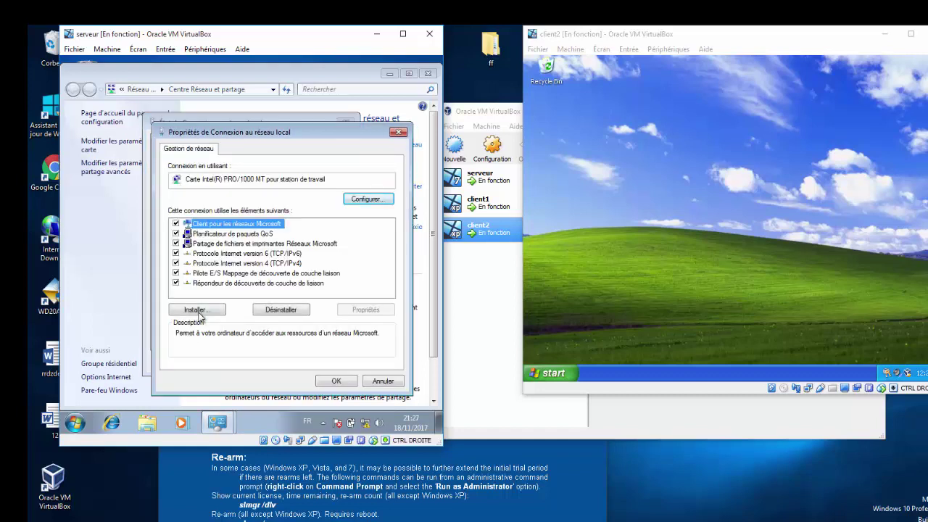
pyautogui.click(260, 265)
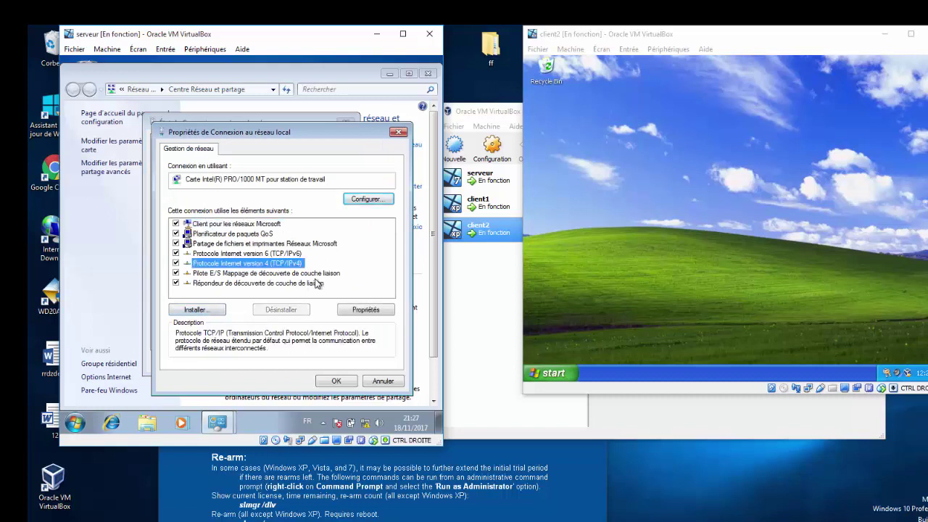
pyautogui.click(366, 310)
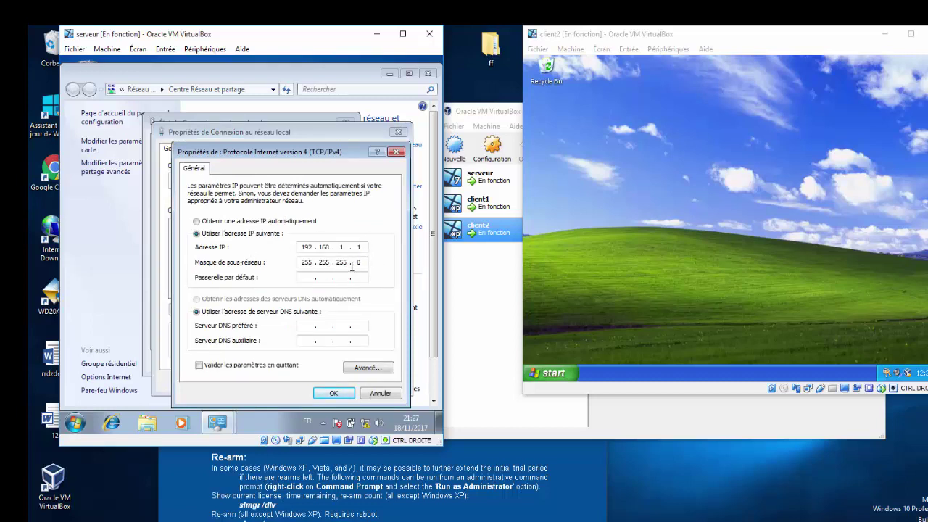
pyautogui.click(334, 396)
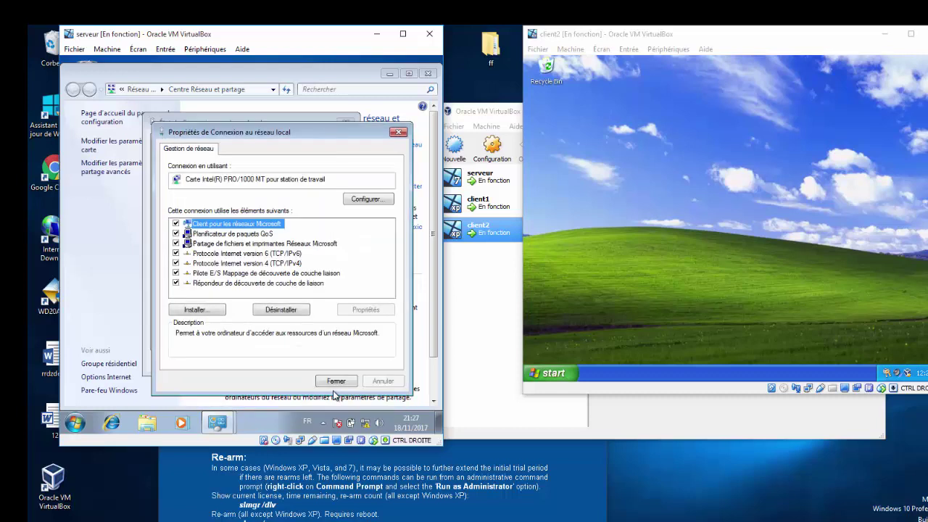
pyautogui.click(334, 382)
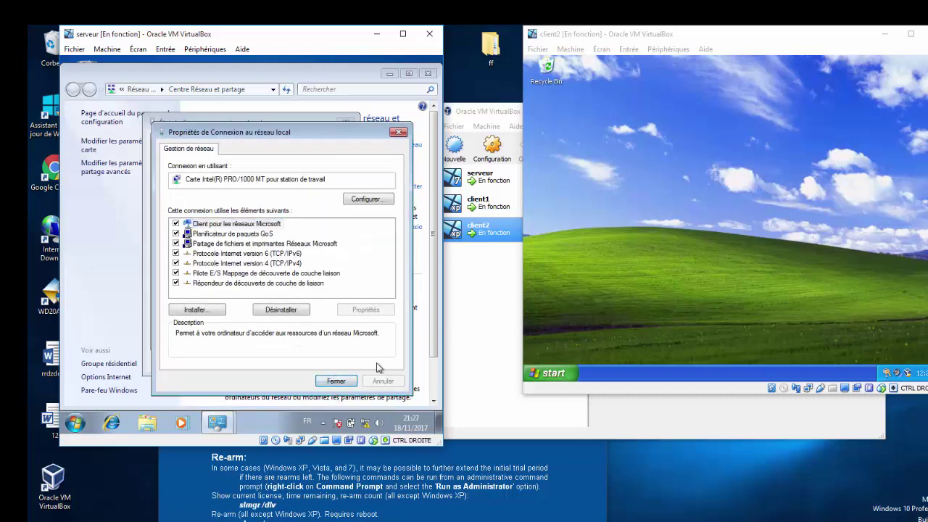
pyautogui.click(342, 383)
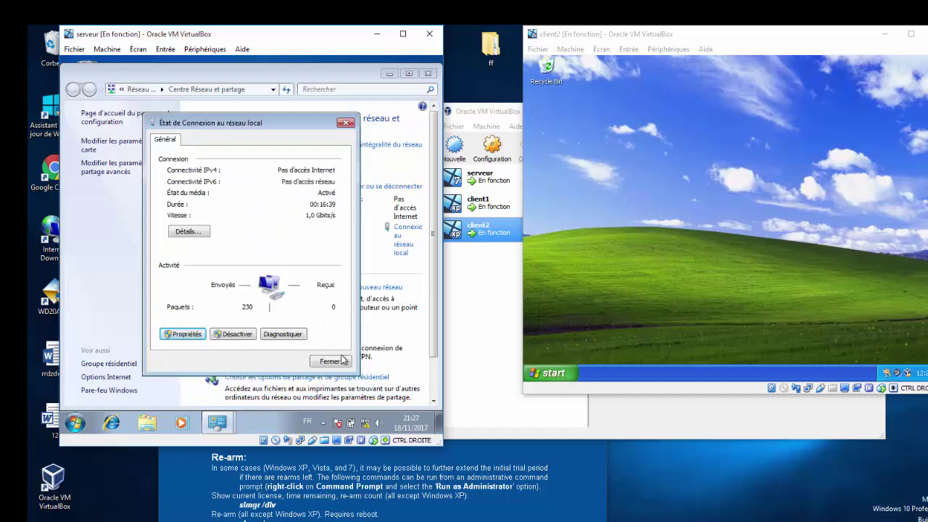
pyautogui.click(330, 361)
pyautogui.click(427, 73)
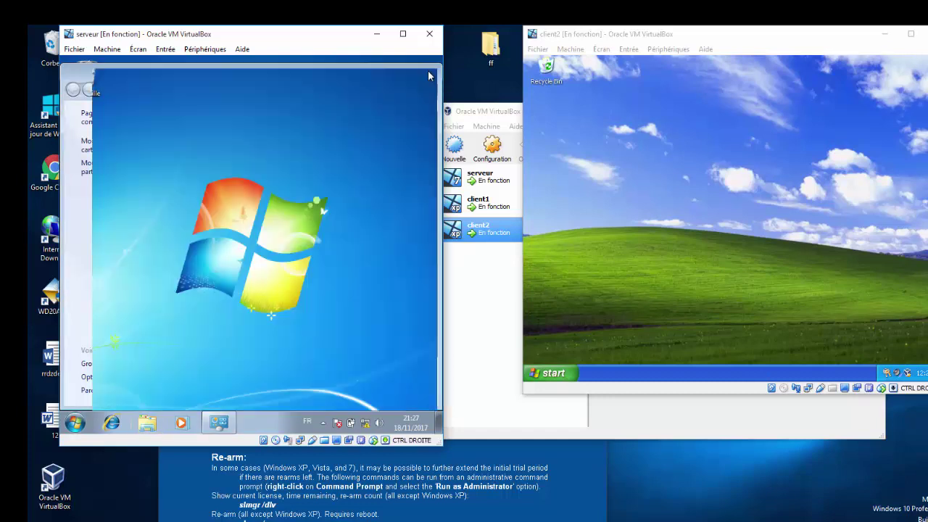
pyautogui.click(662, 55)
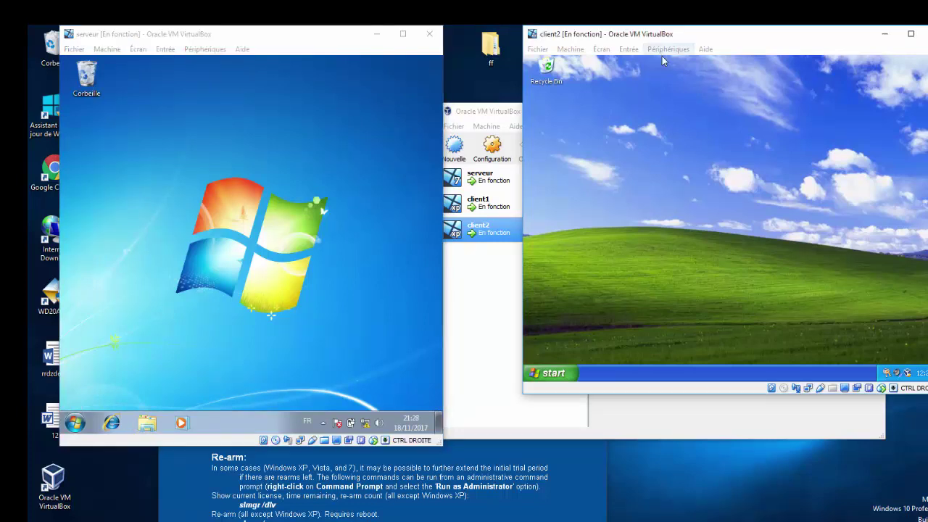
pyautogui.click(662, 58)
pyautogui.moveTo(708, 91)
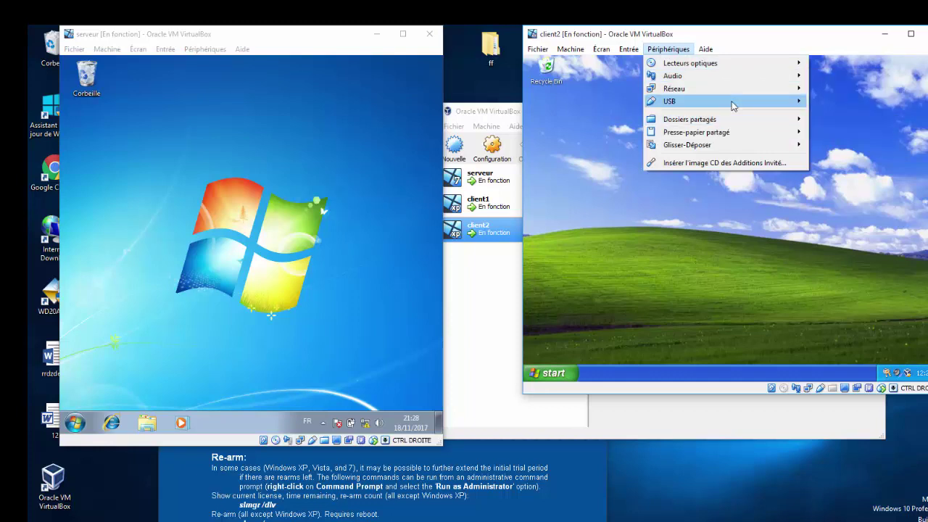
pyautogui.click(880, 323)
pyautogui.click(571, 488)
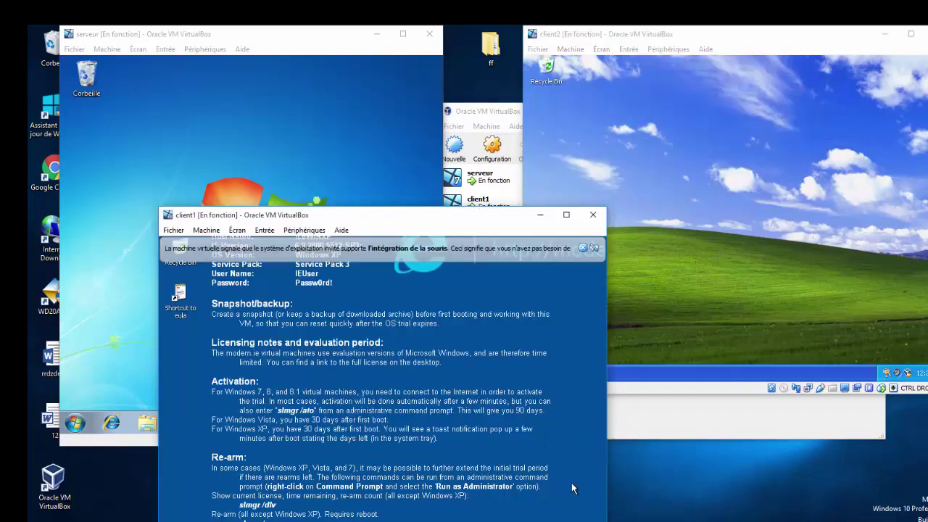
# Step: Open a command prompt in the serveur virtual machine and display its IP configuration with ipconfig
pyautogui.click(75, 423)
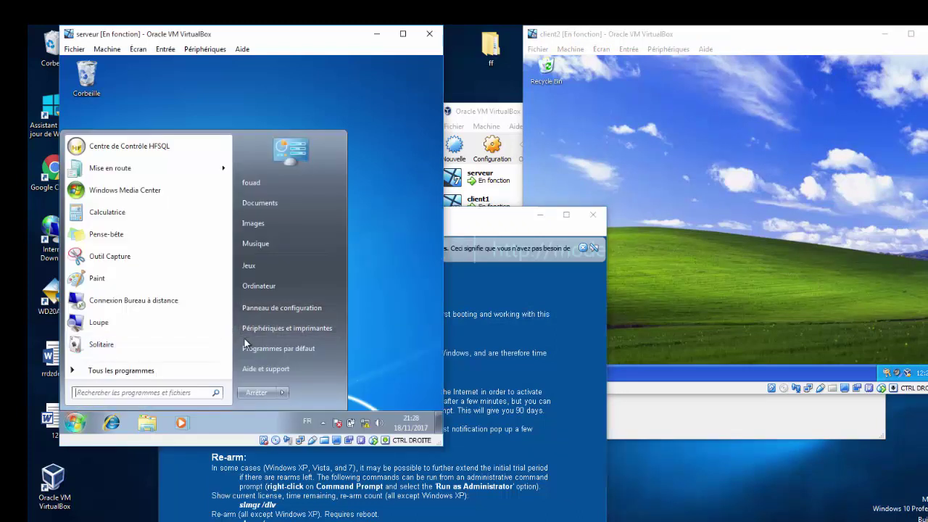
pyautogui.click(180, 392)
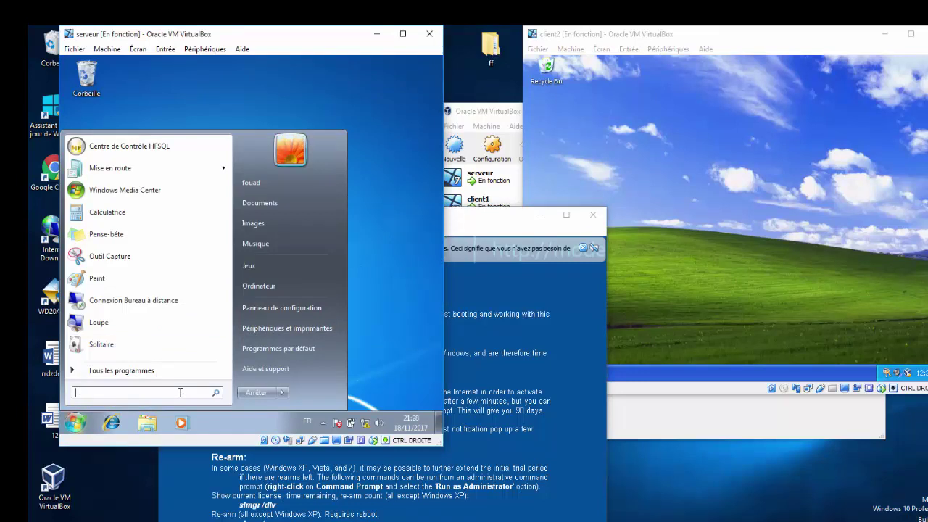
pyautogui.write('cmd')
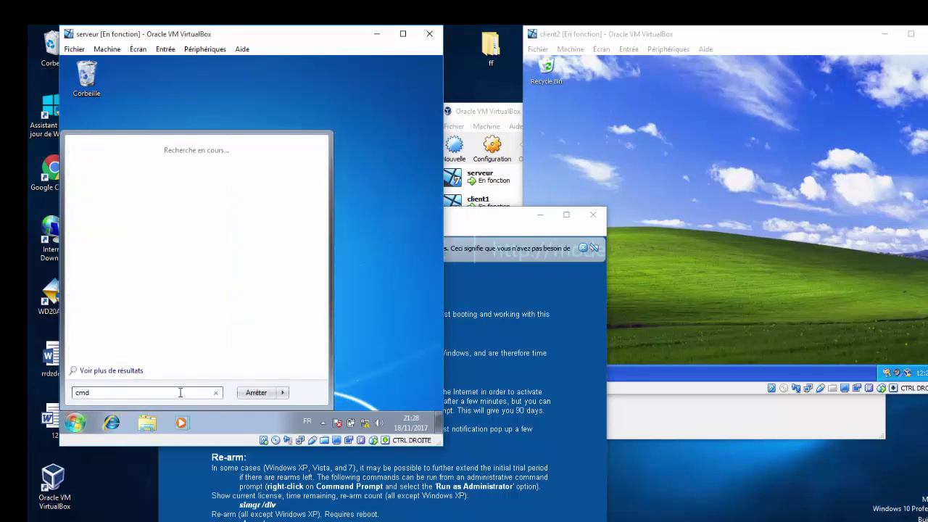
pyautogui.press('Return')
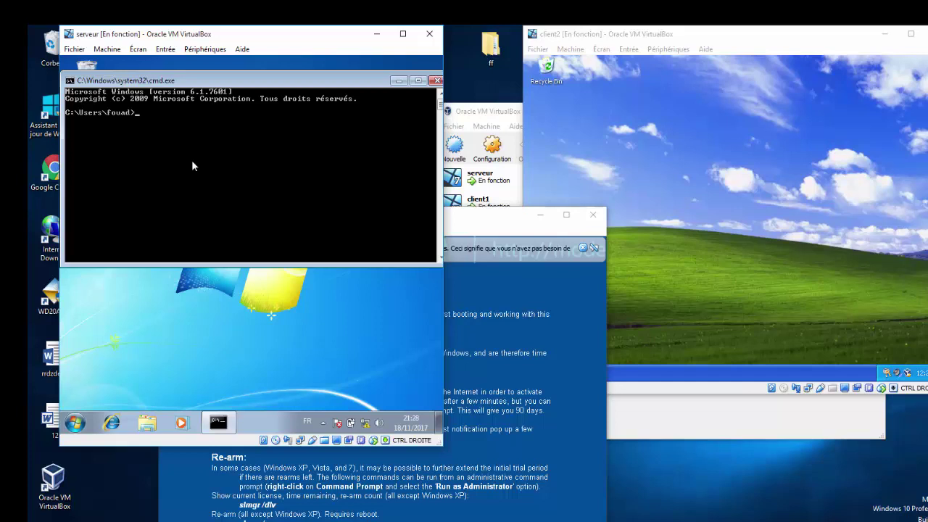
pyautogui.write('ipconfig')
pyautogui.press('Return')
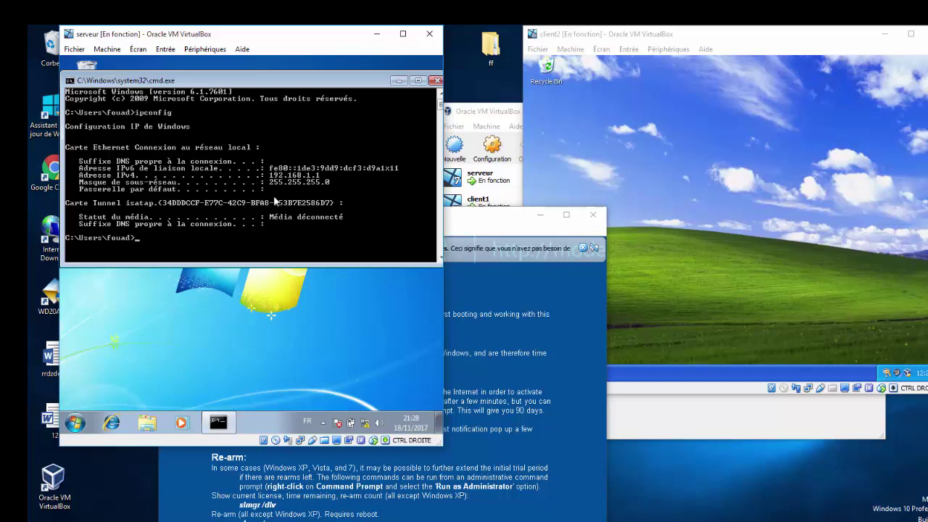
# Step: Ping 192.168.1.2 and 192.168.1.3 from the serveur virtual machine to test the connection to the clients
pyautogui.write('ping 192.168.1.2')
pyautogui.press('Return')
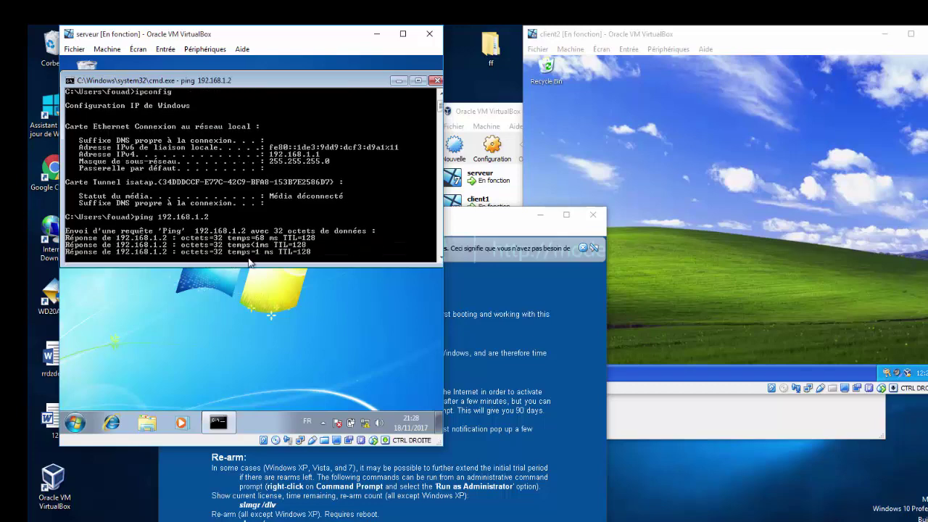
pyautogui.write('p')
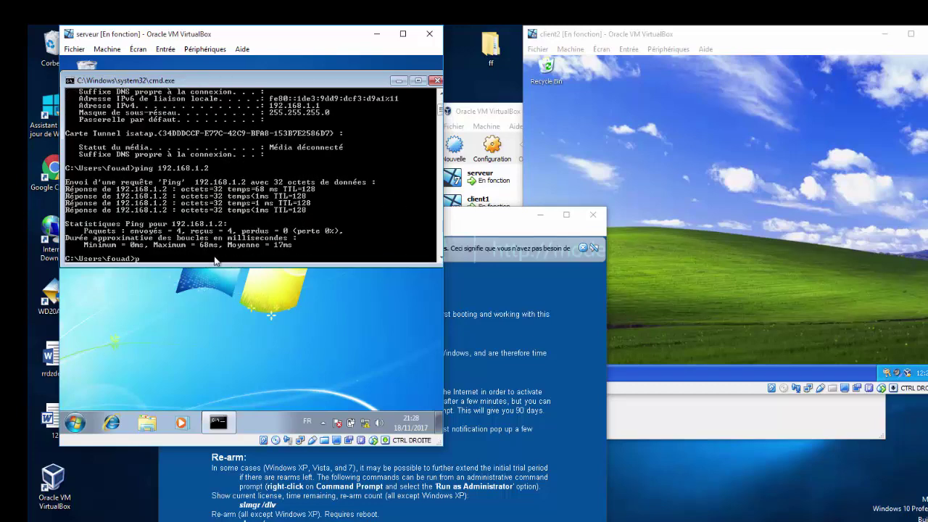
pyautogui.write('ing 192.168.1.3')
pyautogui.press('Return')
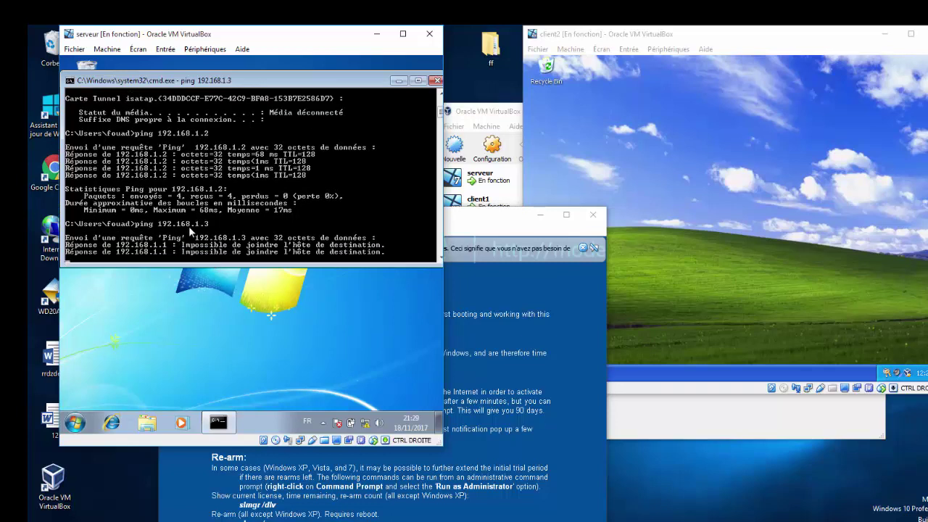
pyautogui.click(516, 218)
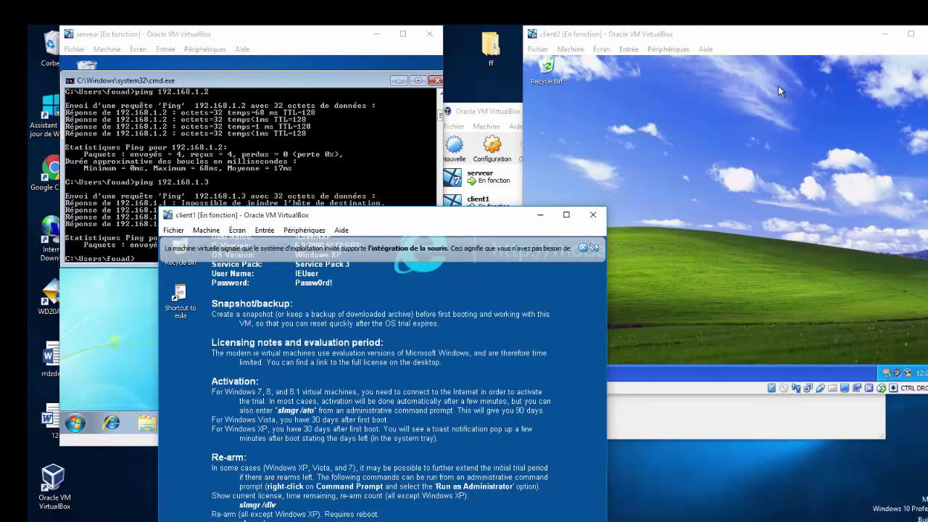
pyautogui.click(624, 192)
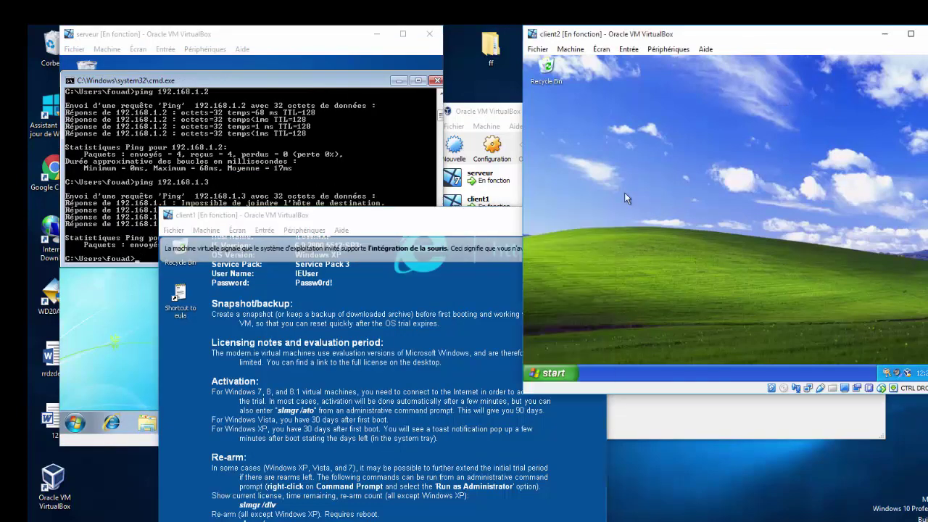
pyautogui.click(542, 376)
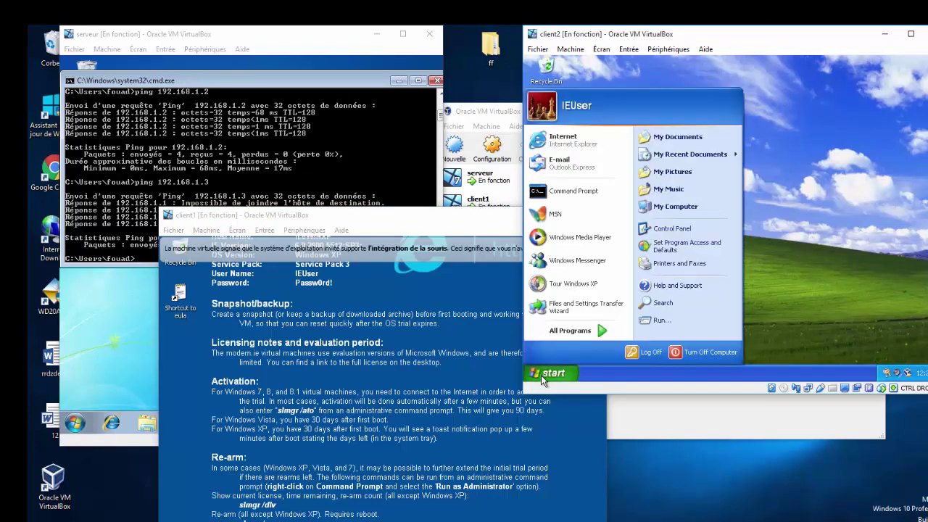
pyautogui.click(661, 322)
pyautogui.write('c;d')
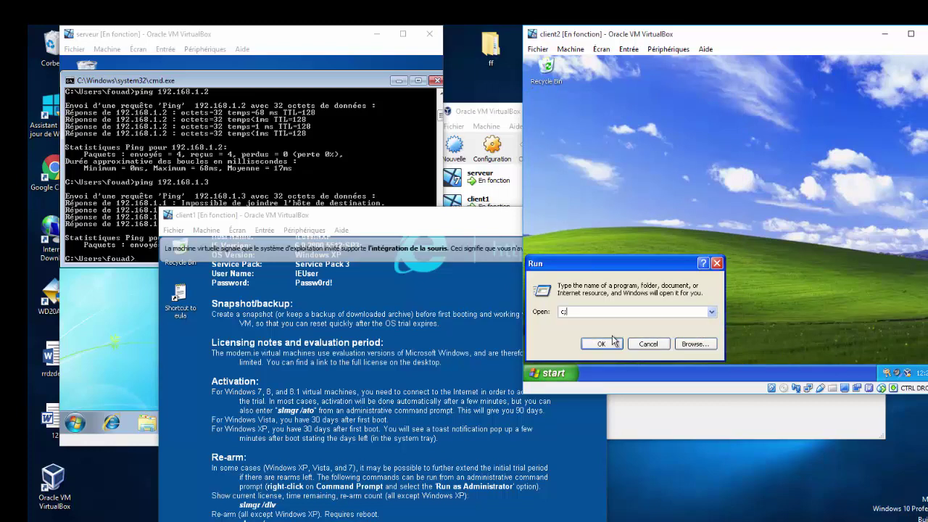
pyautogui.click(612, 339)
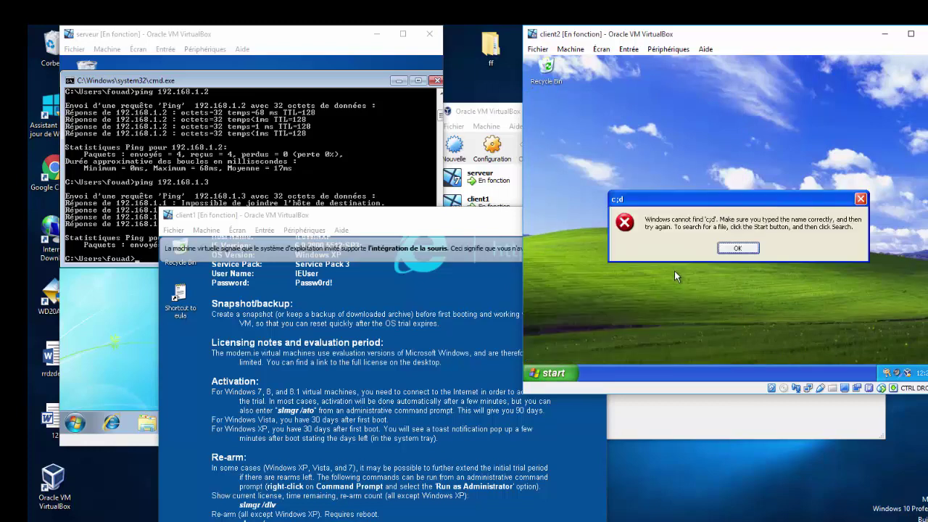
pyautogui.click(737, 248)
pyautogui.click(638, 344)
# Step: Run cmd in the client2 virtual machine, display its IP configuration with ipconfig, and close the command prompt
pyautogui.click(551, 372)
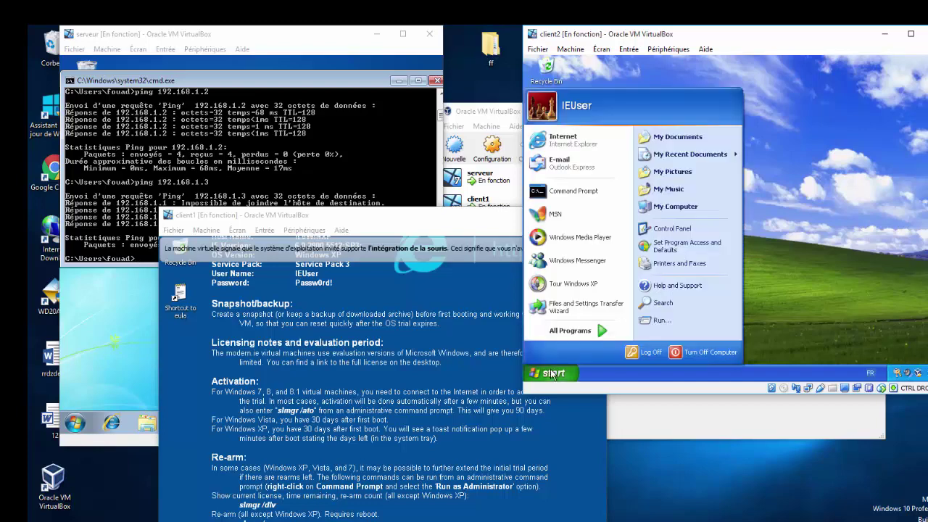
pyautogui.click(663, 324)
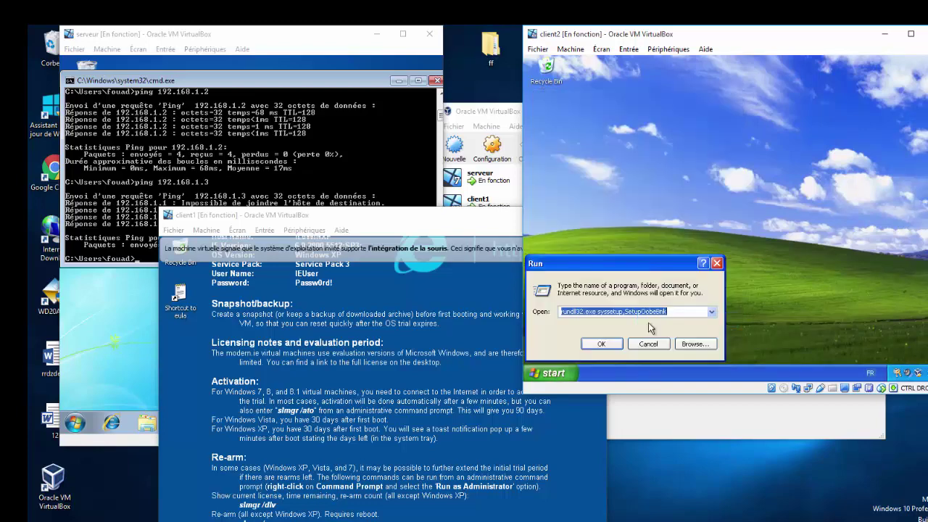
pyautogui.write('cmd')
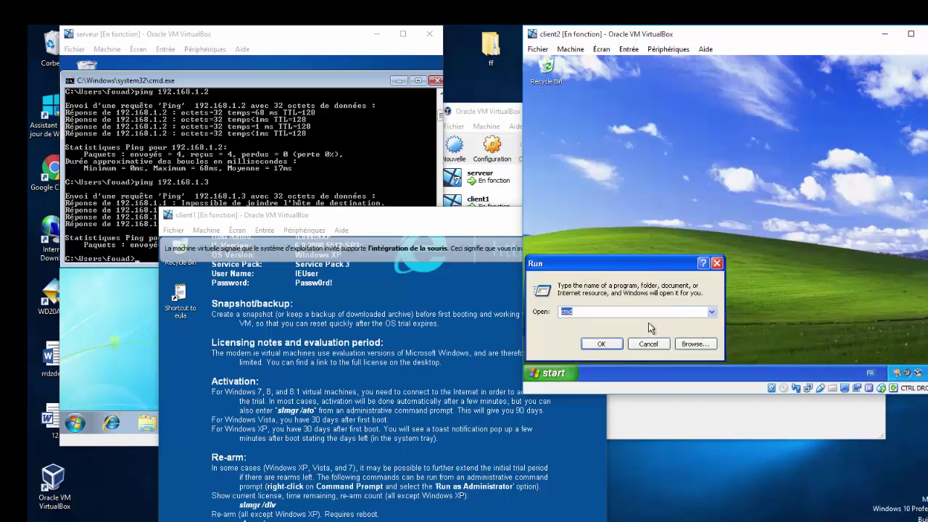
pyautogui.press('Return')
pyautogui.write('ipc')
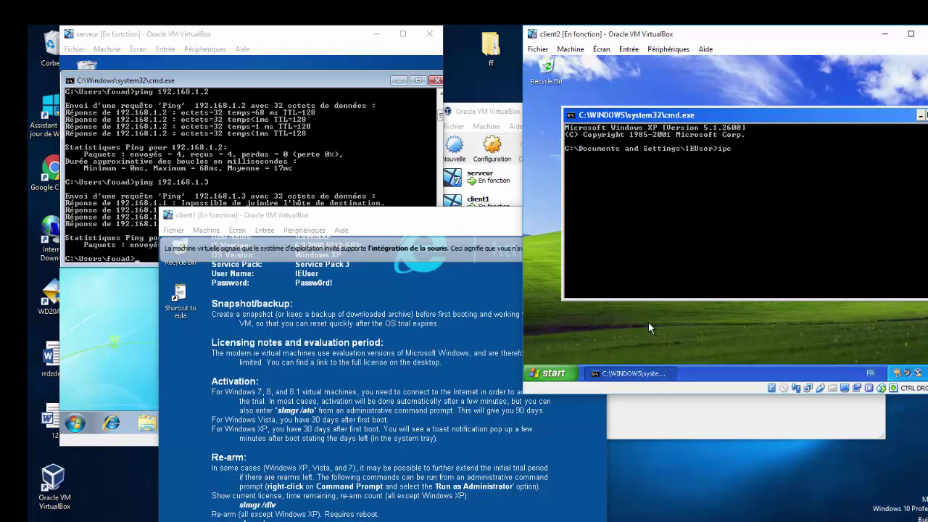
pyautogui.write('onfig')
pyautogui.press('Return')
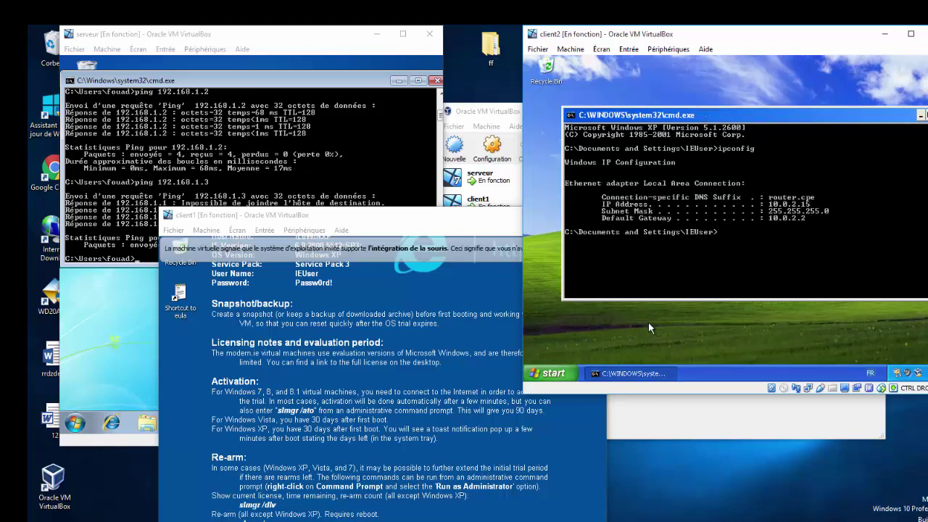
pyautogui.hotkey('alt', 'F4')
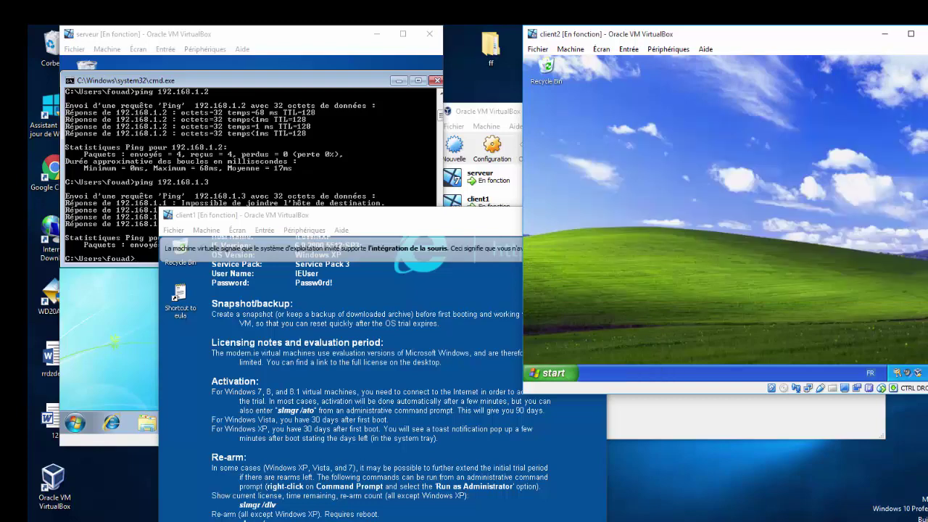
# Step: Switch client2's network adapter 1 to Réseau interne on the monreseau network and save the settings
pyautogui.click(673, 50)
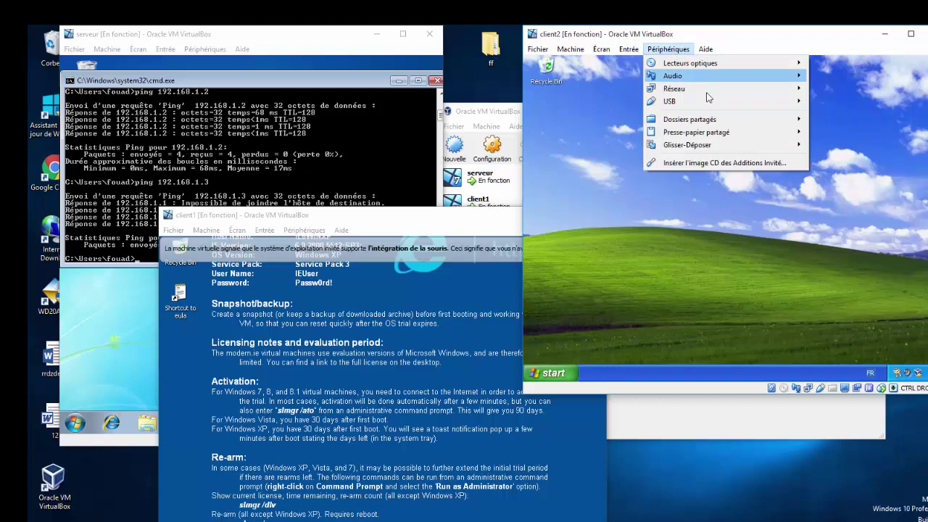
pyautogui.moveTo(735, 93)
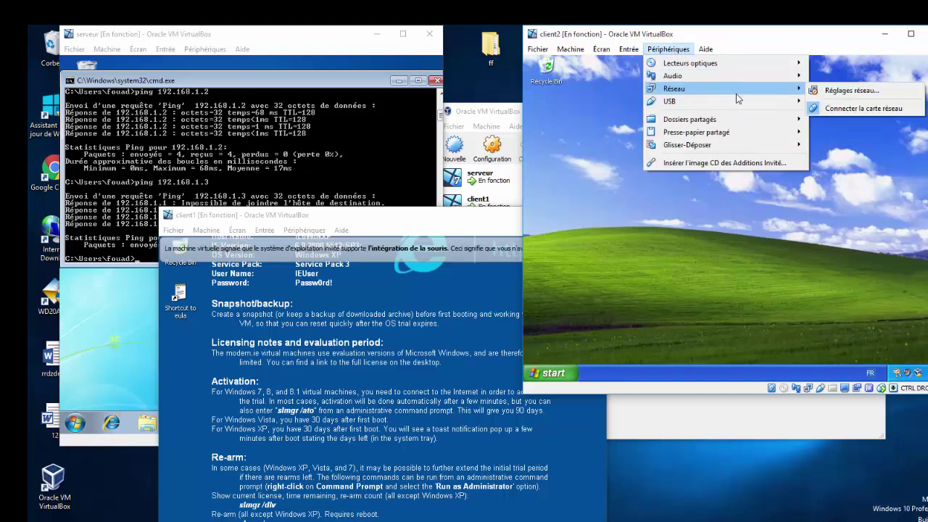
pyautogui.click(822, 95)
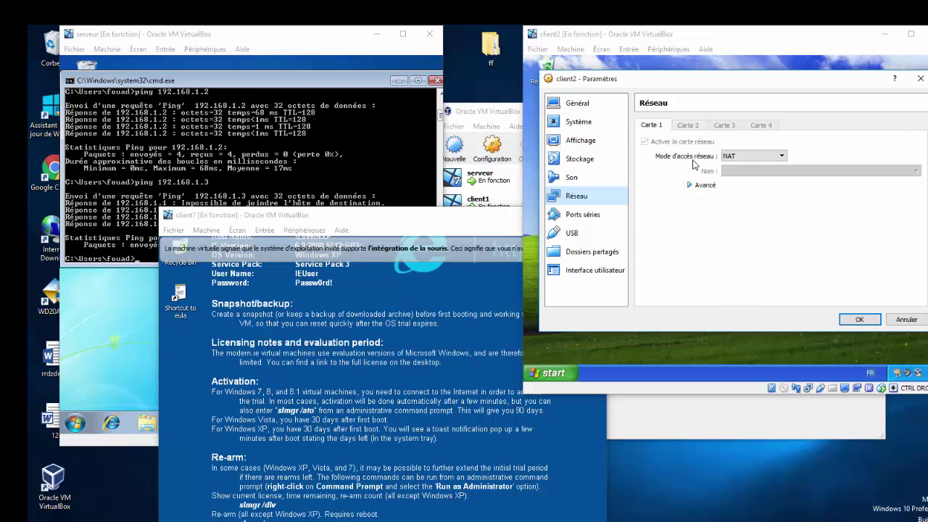
pyautogui.click(759, 157)
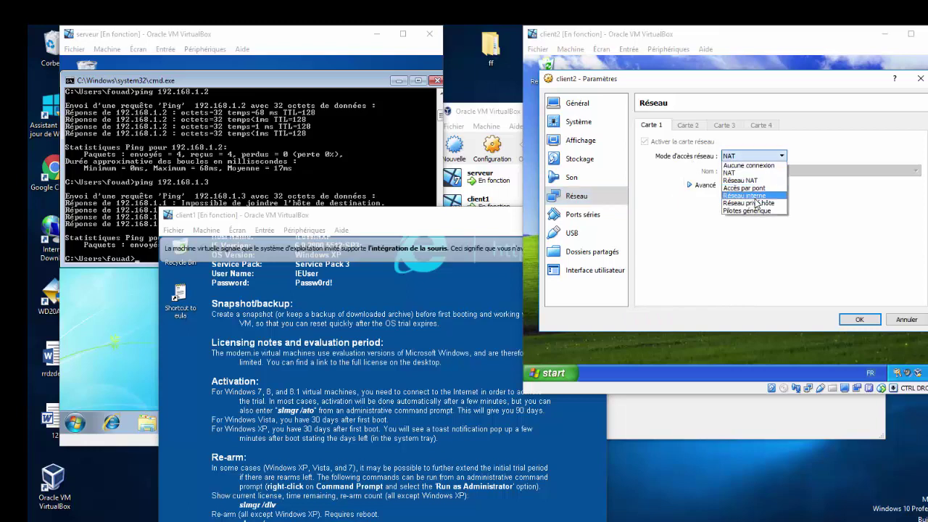
pyautogui.click(756, 195)
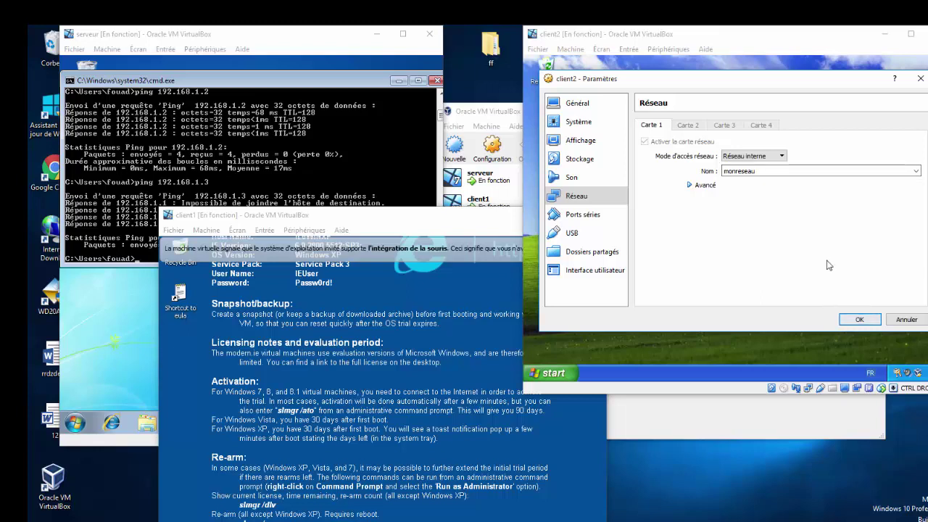
pyautogui.click(861, 321)
pyautogui.click(854, 320)
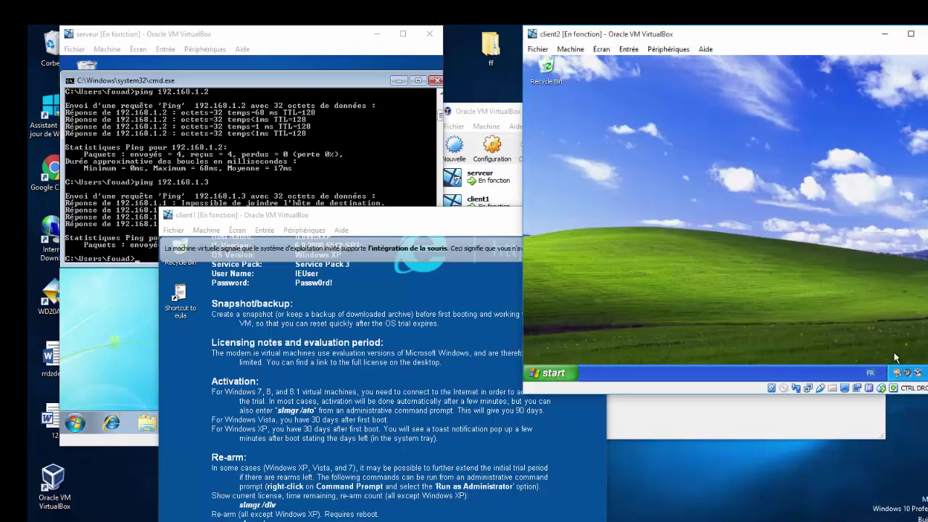
# Step: Open the Internet Protocol (TCP/IP) properties of client2's Local Area Connection from its network connections
pyautogui.rightClick(885, 374)
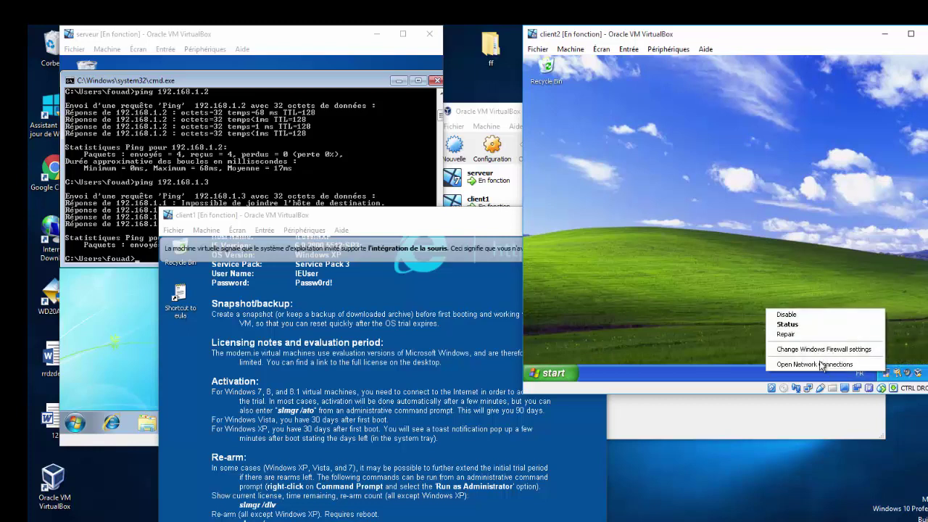
pyautogui.click(819, 364)
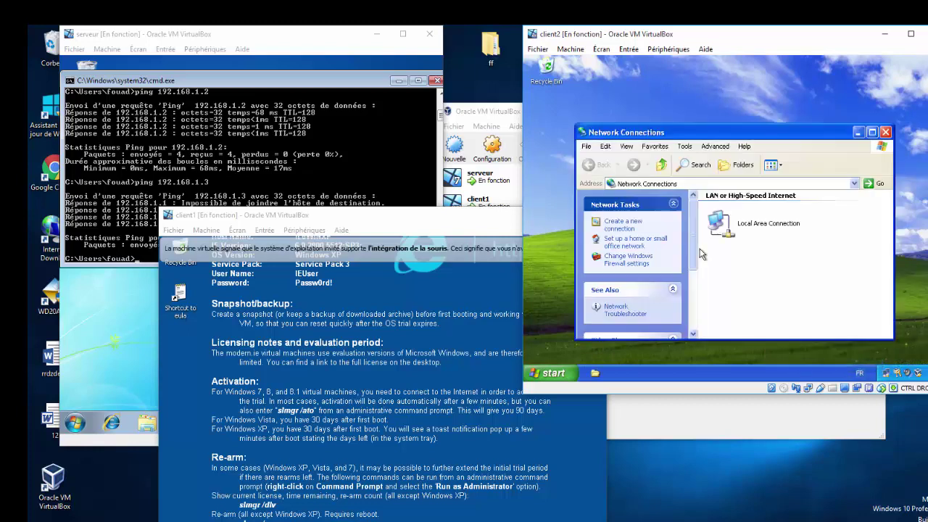
pyautogui.click(751, 230)
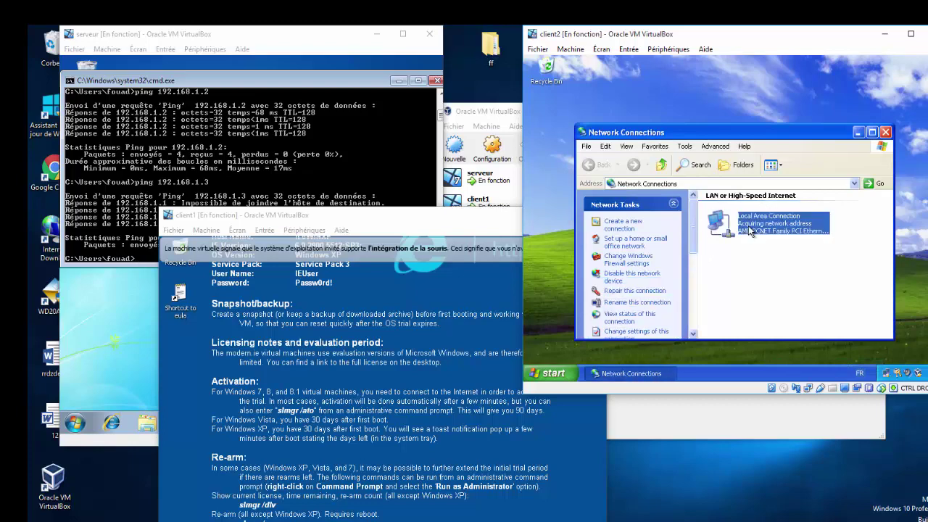
pyautogui.doubleClick(750, 230)
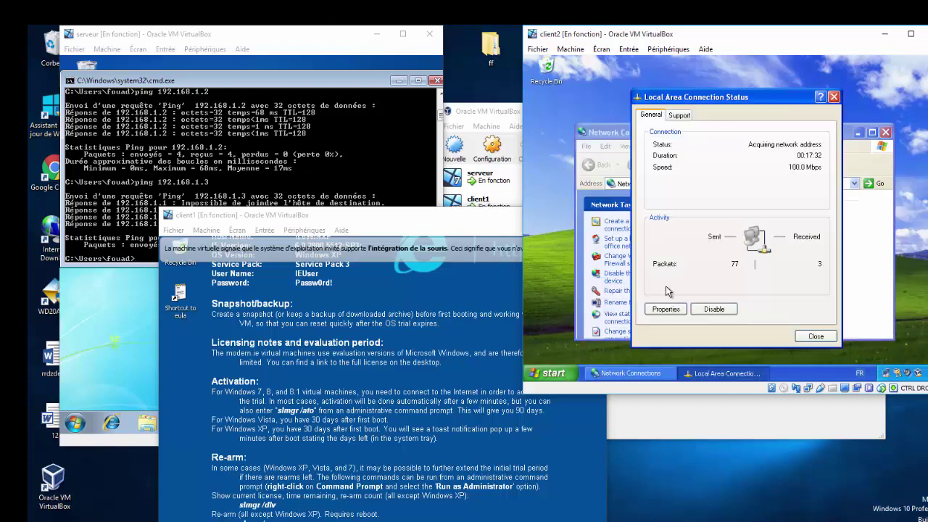
pyautogui.click(662, 309)
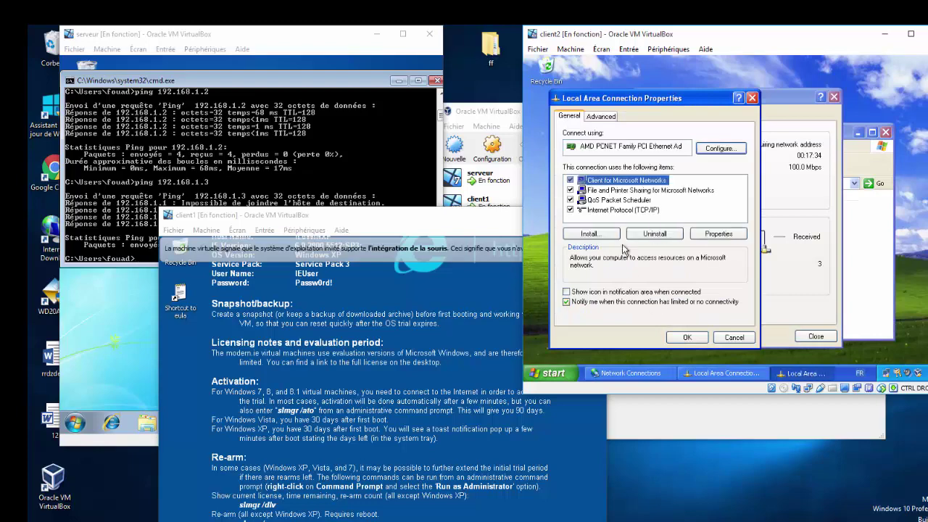
pyautogui.click(632, 209)
pyautogui.click(700, 235)
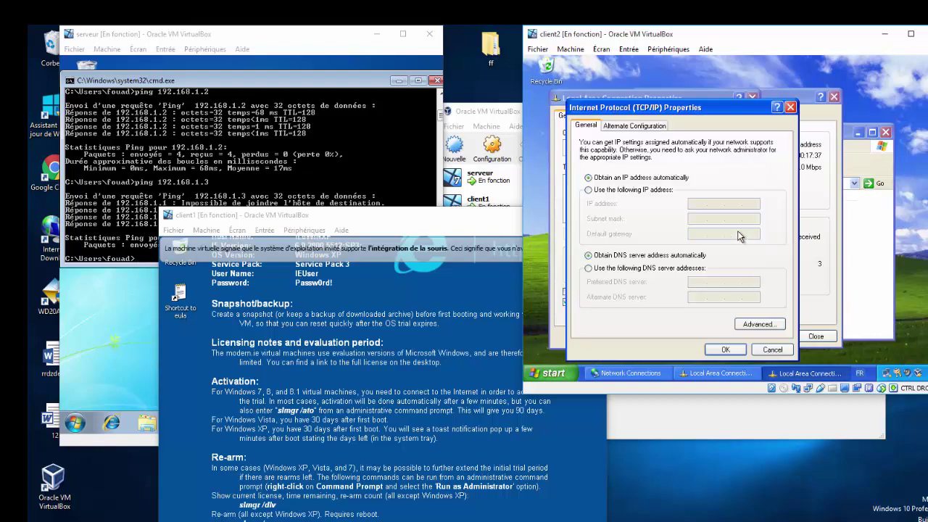
# Step: Assign the static IP address 192.168.1.3 to client2's connection, accept the subnet mask, and close all its network windows
pyautogui.click(650, 191)
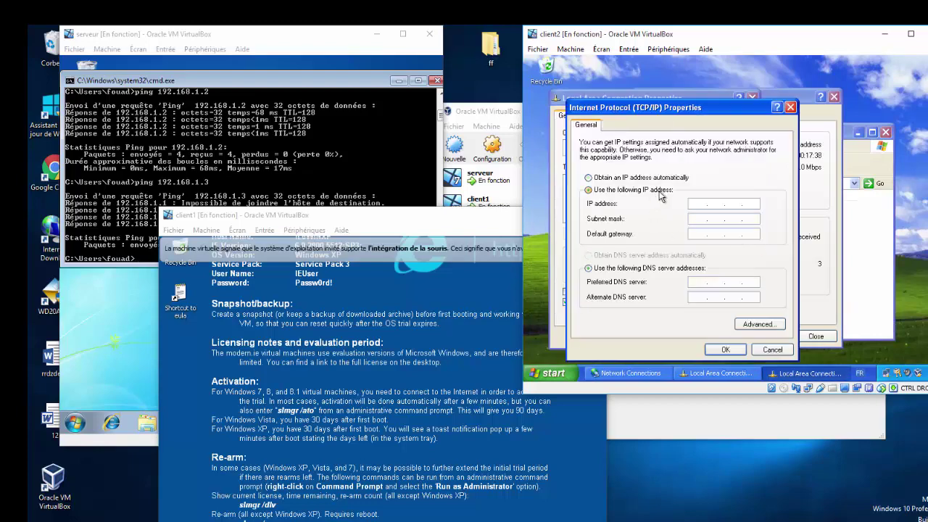
pyautogui.click(707, 210)
pyautogui.write('192 . 168 . 1 . 3')
pyautogui.click(697, 218)
pyautogui.click(725, 349)
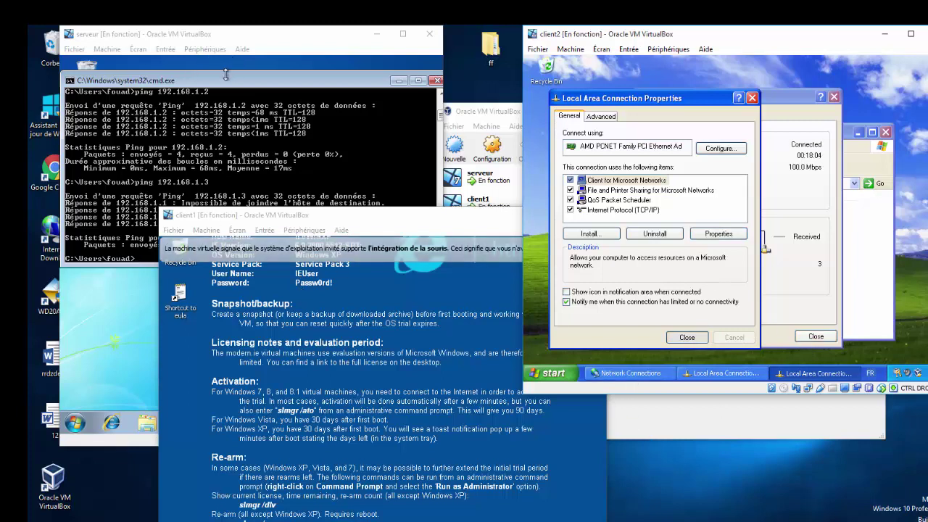
pyautogui.press('Escape')
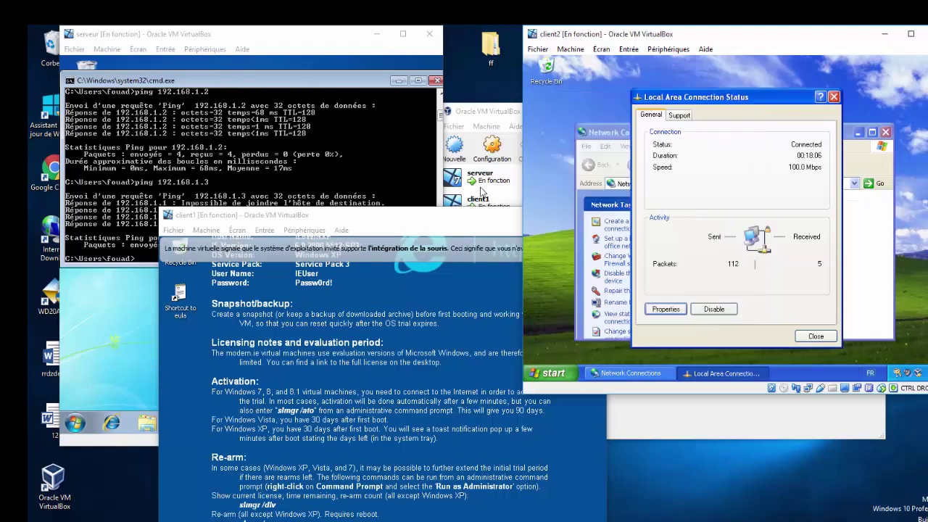
pyautogui.click(833, 336)
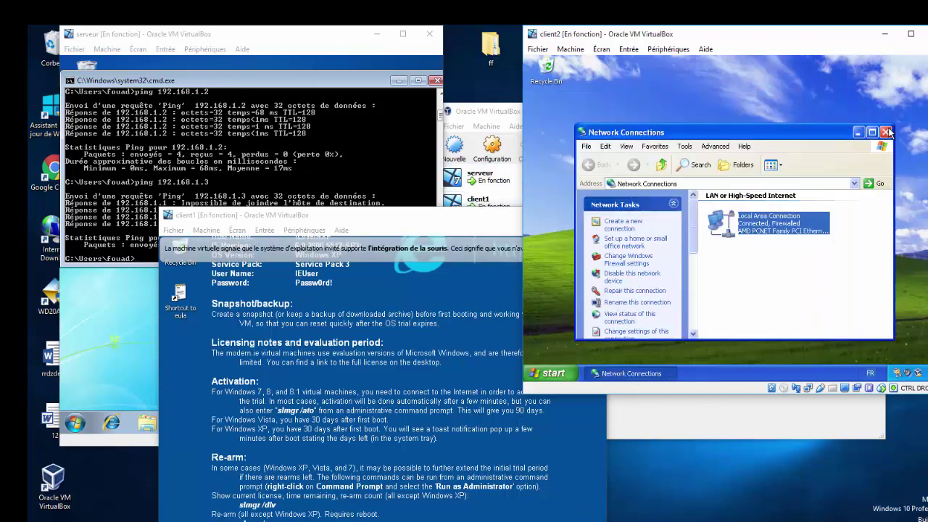
pyautogui.click(886, 132)
# Step: Ping 192.168.1.3 from the serveur virtual machine to retest the connection to client2, and close the command prompt
pyautogui.click(253, 180)
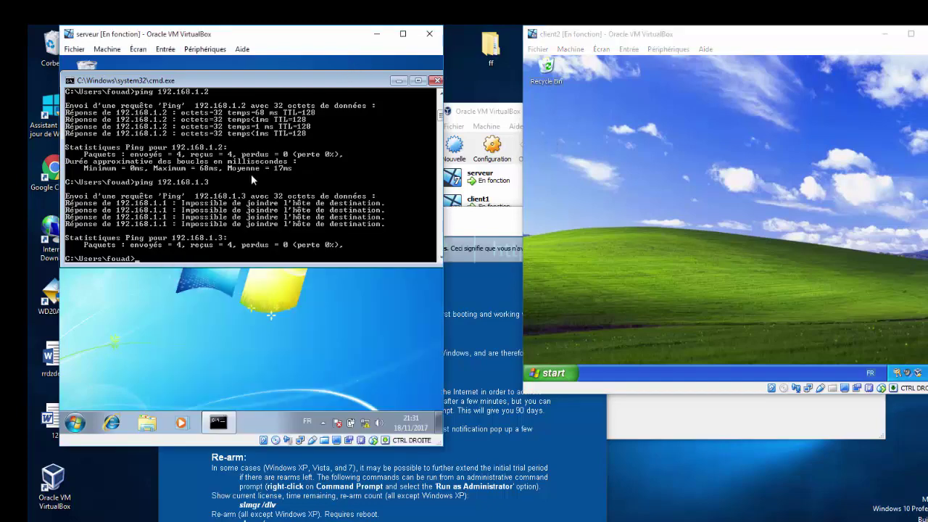
pyautogui.write('ping 192.168.1.3')
pyautogui.press('Return')
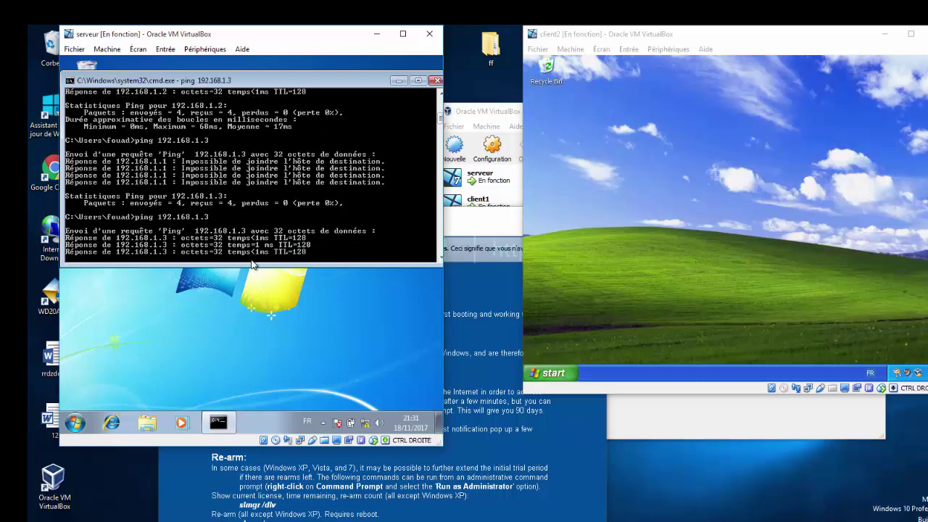
pyautogui.click(507, 242)
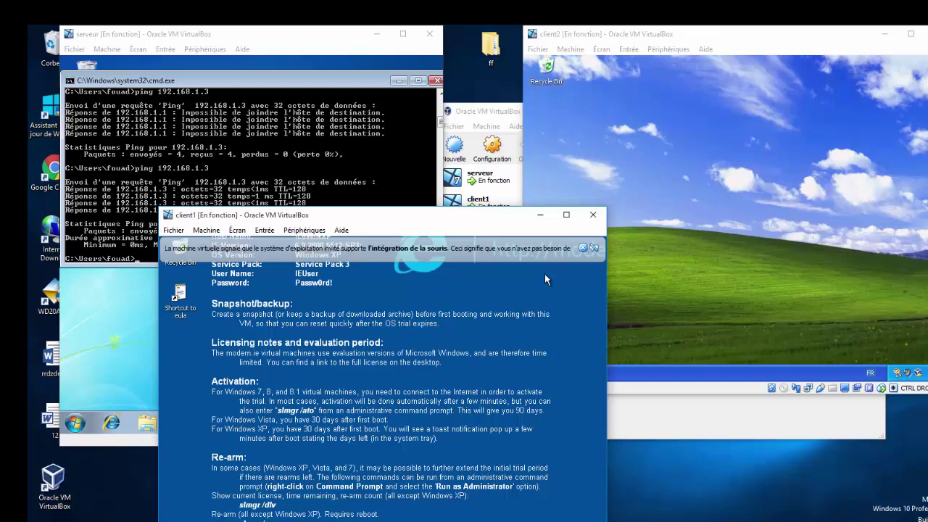
pyautogui.click(434, 81)
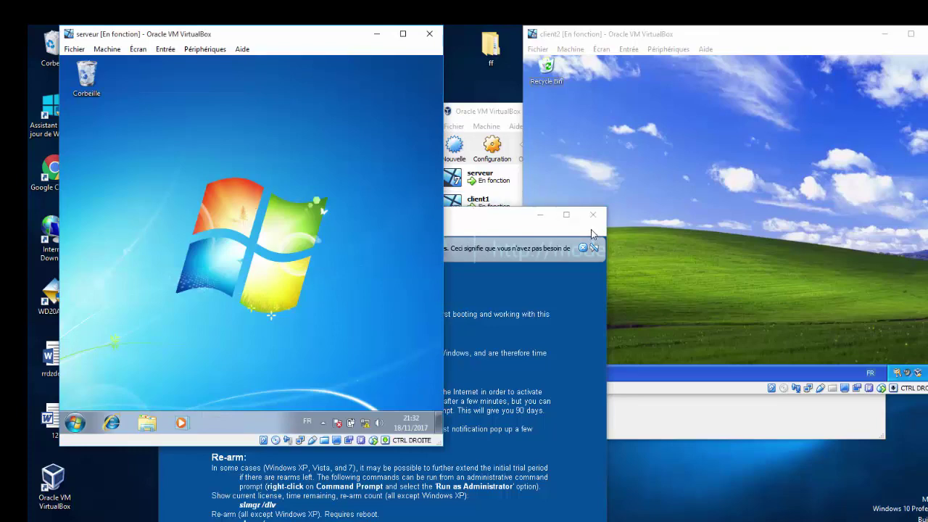
# Step: Minimize the client1, client2 and VirtualBox manager windows, and move the serveur window to uncover the host's desktop icons
pyautogui.click(536, 220)
pyautogui.click(539, 215)
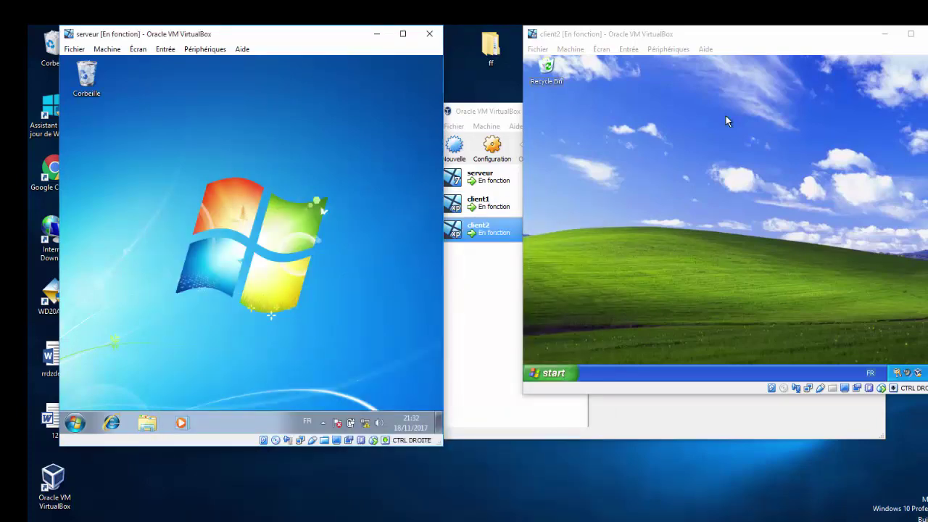
pyautogui.click(885, 34)
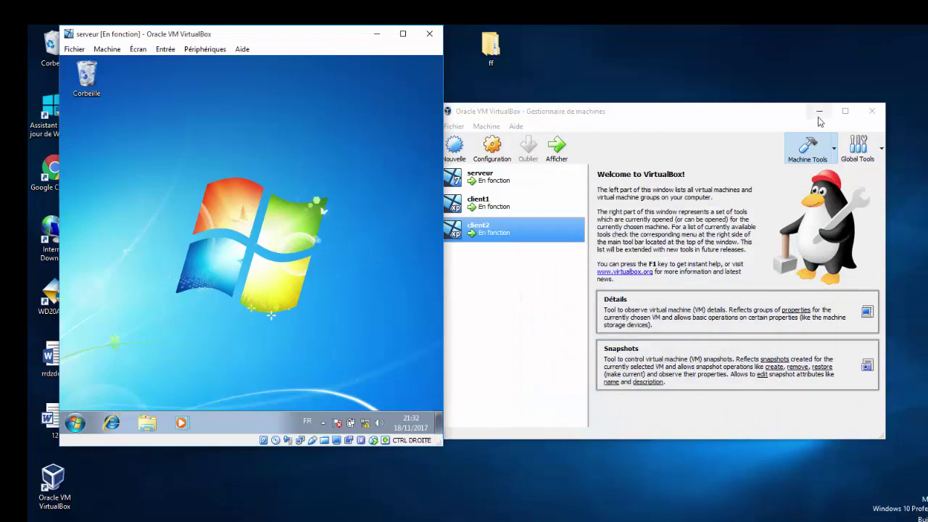
pyautogui.click(820, 114)
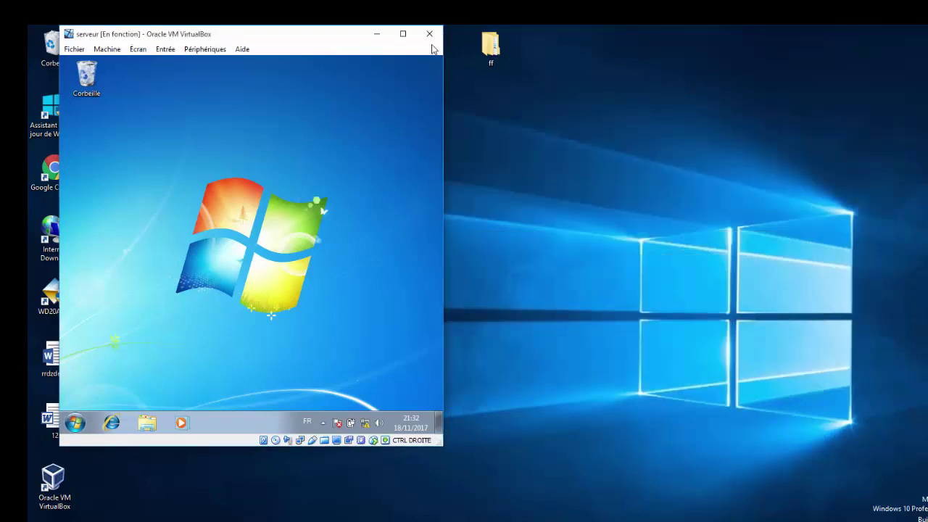
pyautogui.moveTo(324, 37); pyautogui.dragTo(445, 99)
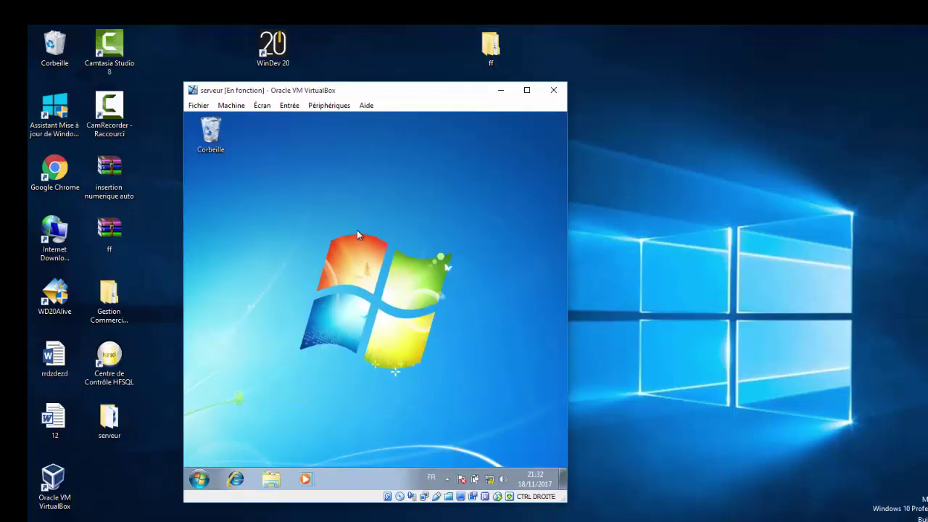
pyautogui.moveTo(392, 90); pyautogui.dragTo(563, 85)
# Step: Move the Serveur HFSQL folder to a free spot on the host desktop beside the serveur window
pyautogui.click(329, 187)
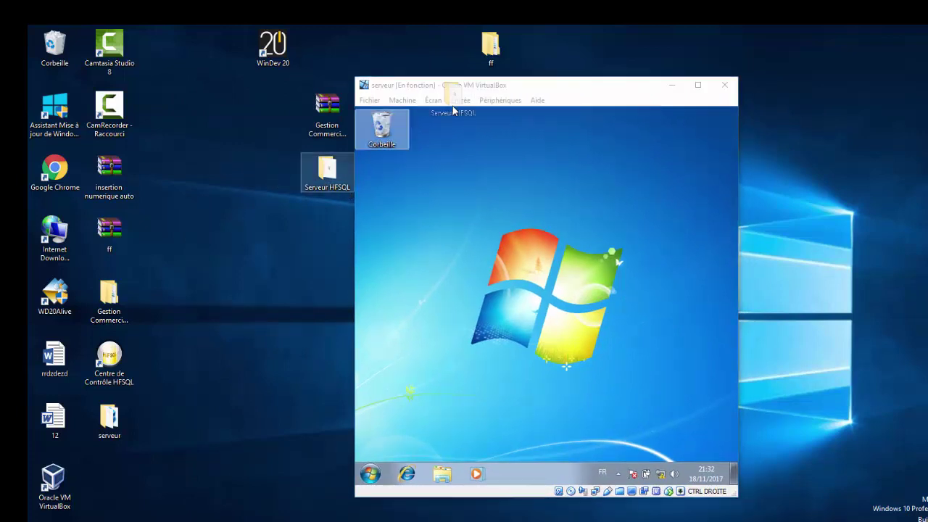
pyautogui.moveTo(452, 105); pyautogui.dragTo(274, 180)
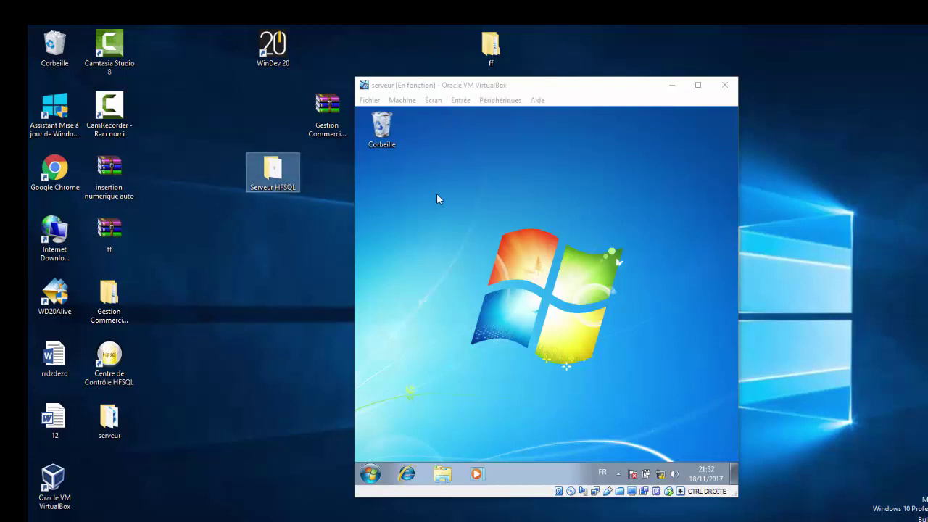
pyautogui.click(277, 228)
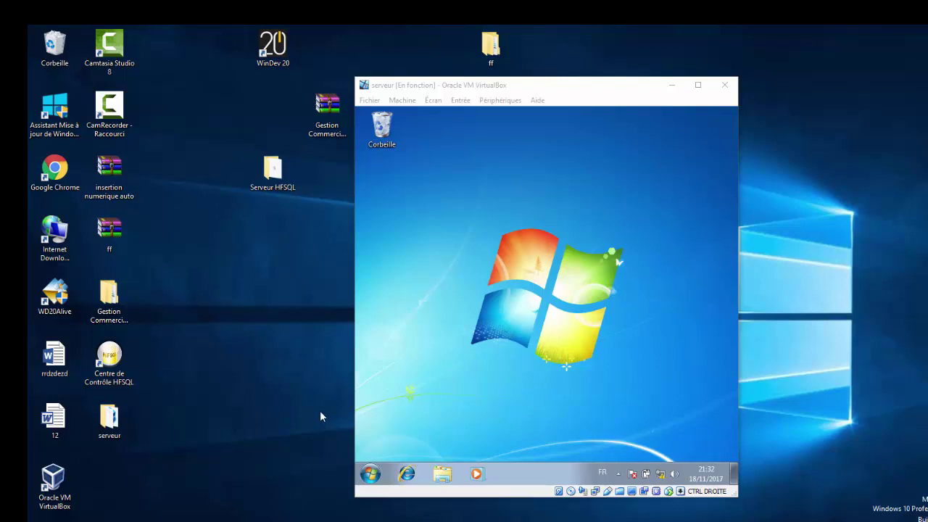
# Step: Remove the Gestion Commercial Tunisia-sat and partage permanent shared folders from the serveur virtual machine's settings
pyautogui.click(504, 105)
pyautogui.click(505, 105)
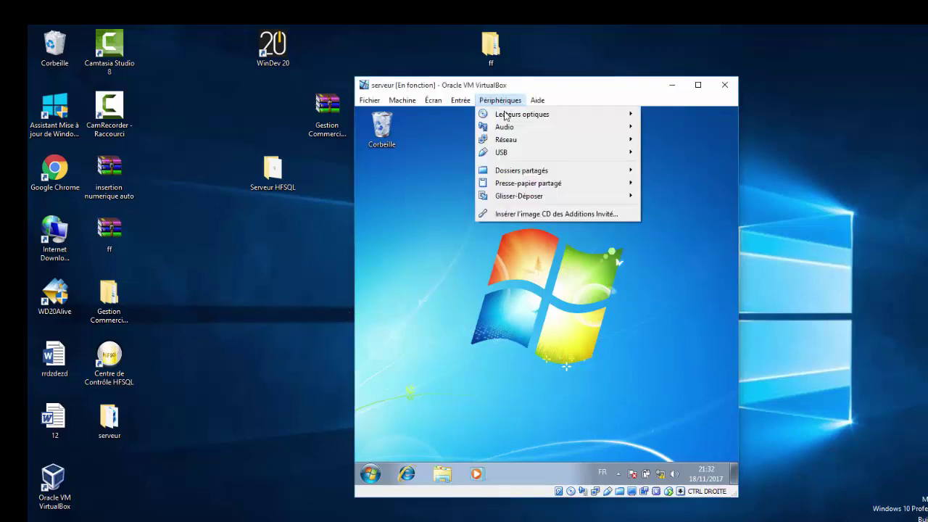
pyautogui.moveTo(519, 172)
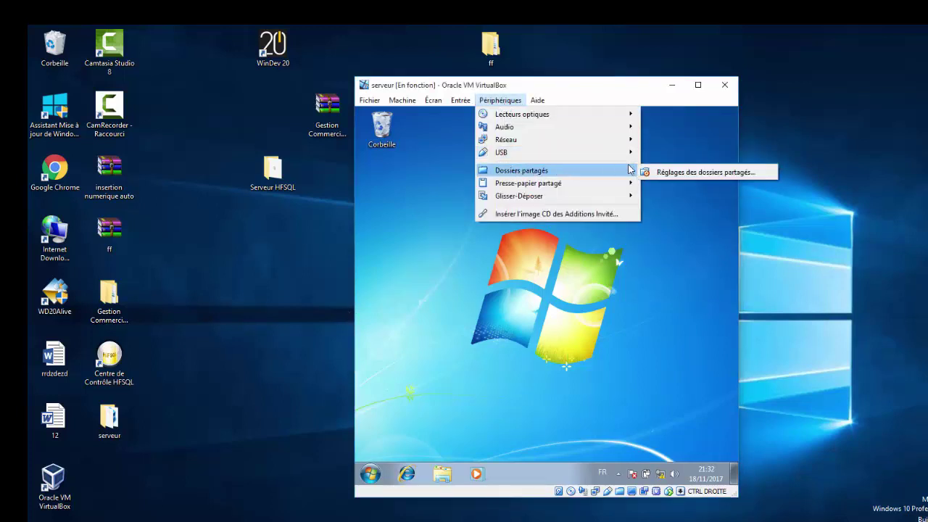
pyautogui.click(676, 174)
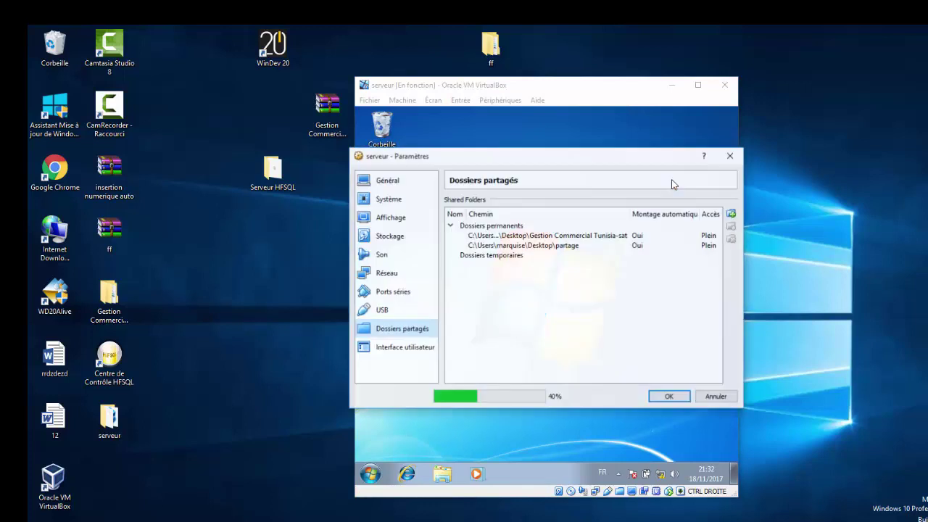
pyautogui.click(584, 237)
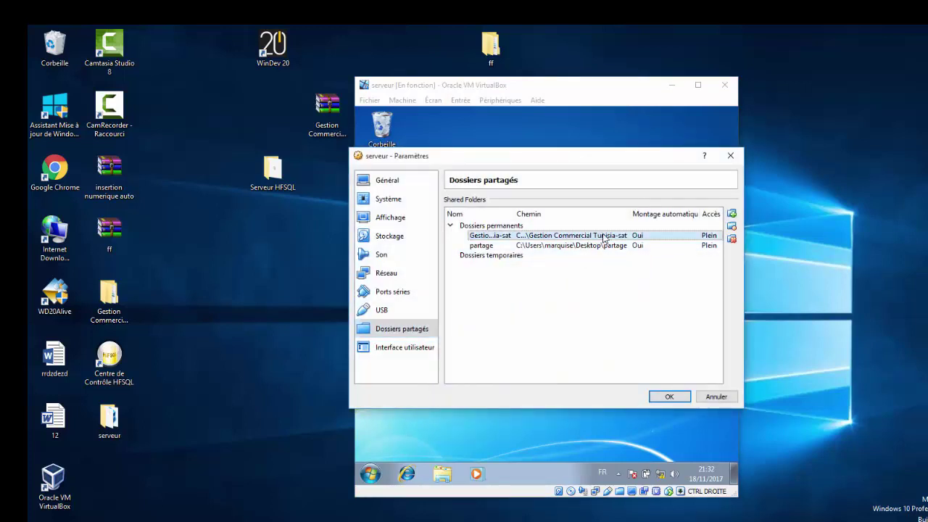
pyautogui.click(610, 245)
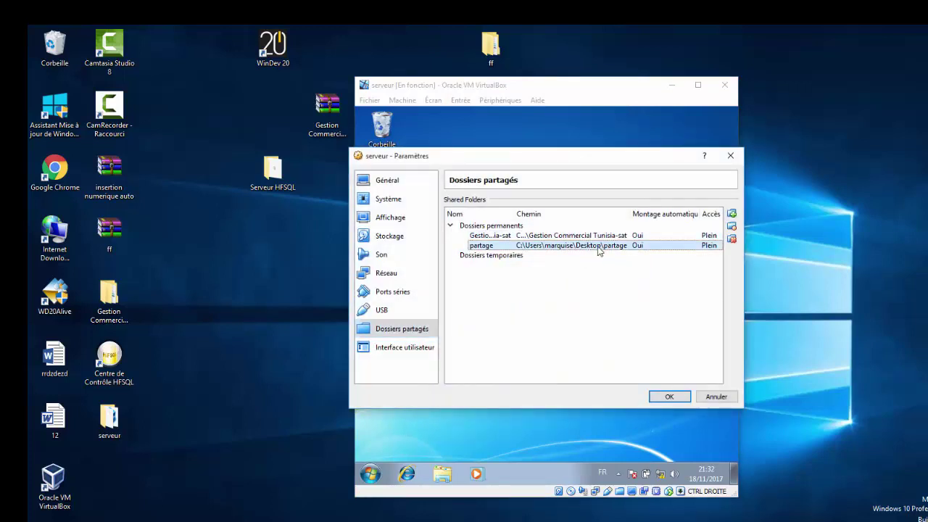
pyautogui.click(732, 238)
pyautogui.click(732, 239)
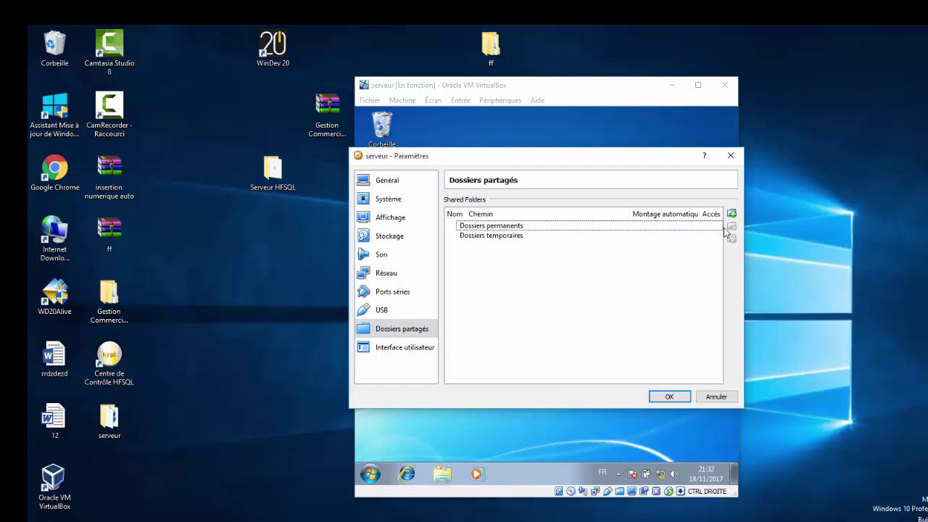
# Step: Add the host desktop's Serveur HFSQL folder as a permanent, automatically mounted shared folder named Serveur_HFSQL, and apply the serveur settings
pyautogui.click(462, 313)
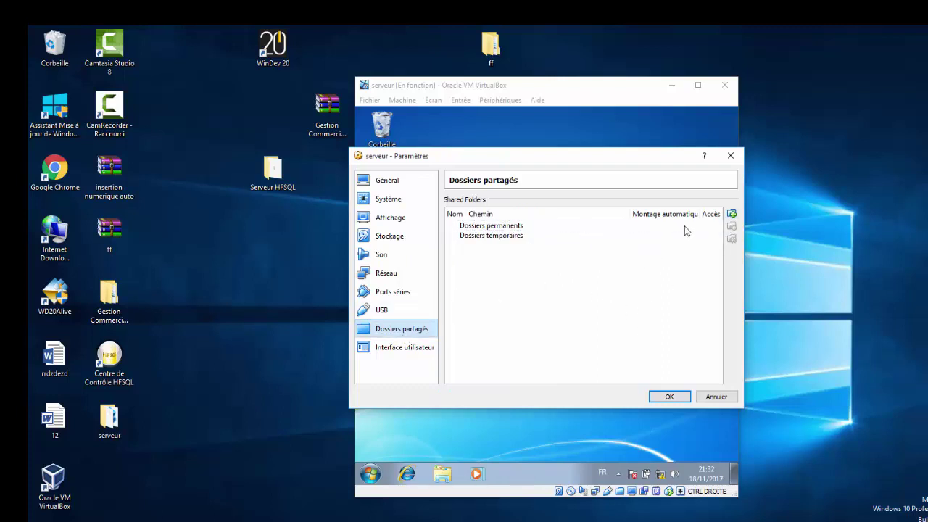
pyautogui.click(732, 215)
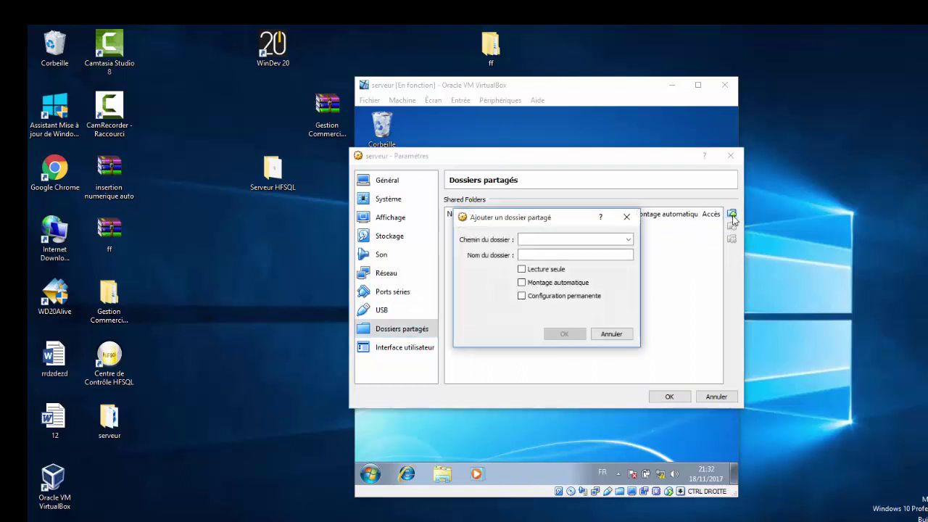
pyautogui.click(629, 242)
pyautogui.click(580, 259)
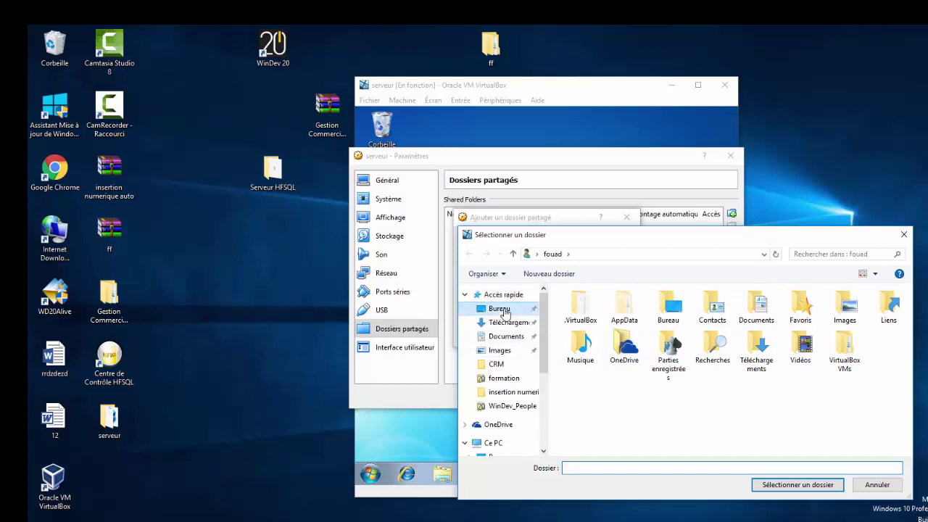
pyautogui.click(502, 310)
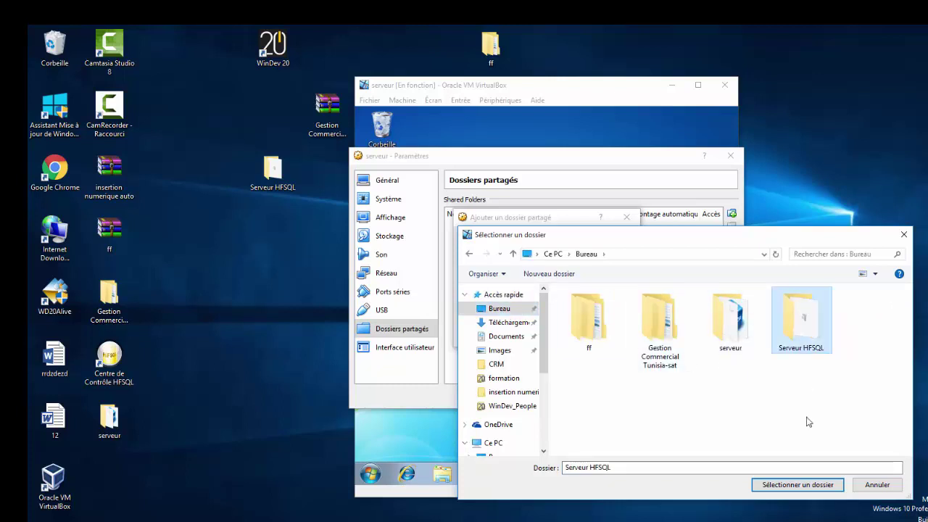
pyautogui.click(805, 484)
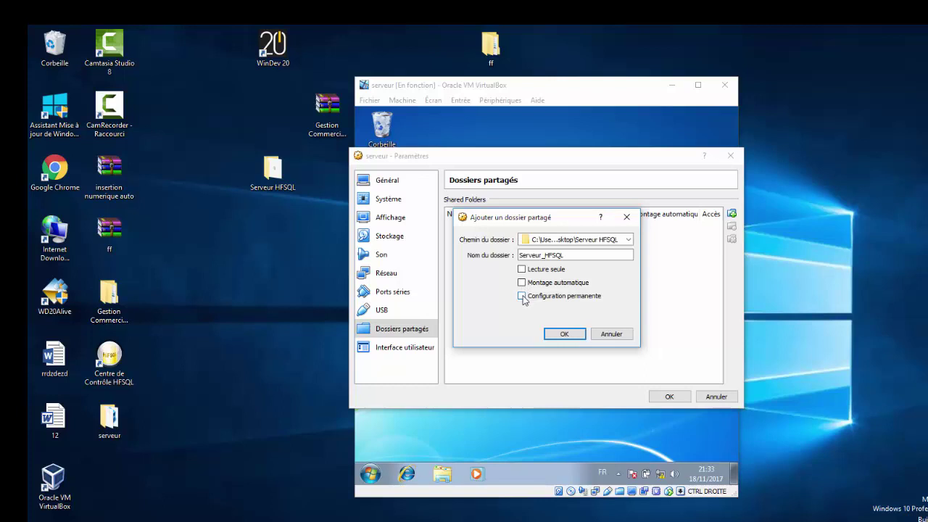
pyautogui.click(522, 296)
pyautogui.click(522, 283)
pyautogui.click(564, 334)
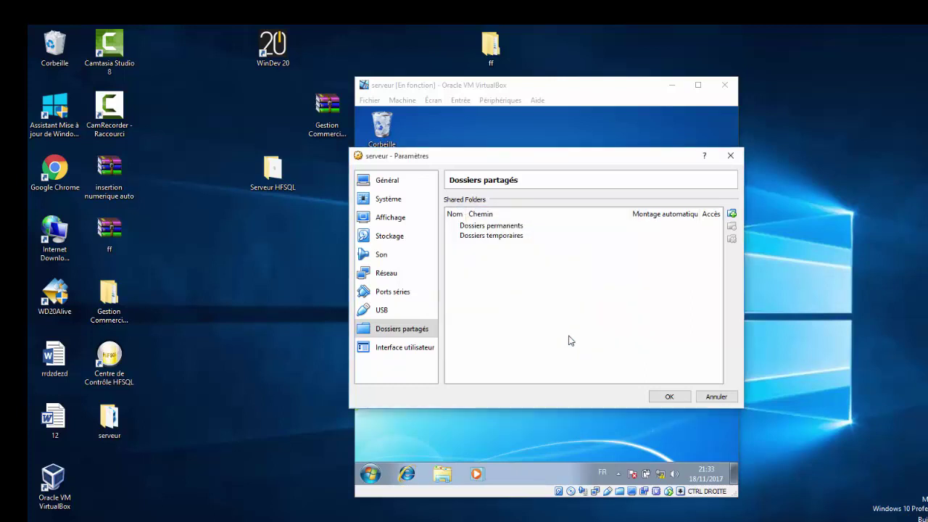
pyautogui.click(669, 398)
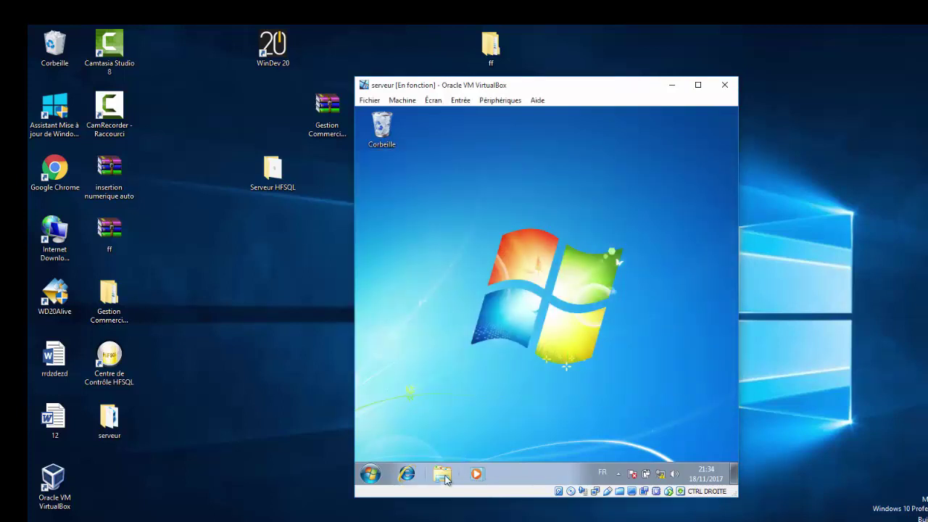
# Step: Browse the network in the serveur virtual machine and open the Serveur_HFSQL share on VBOXSVR
pyautogui.click(446, 477)
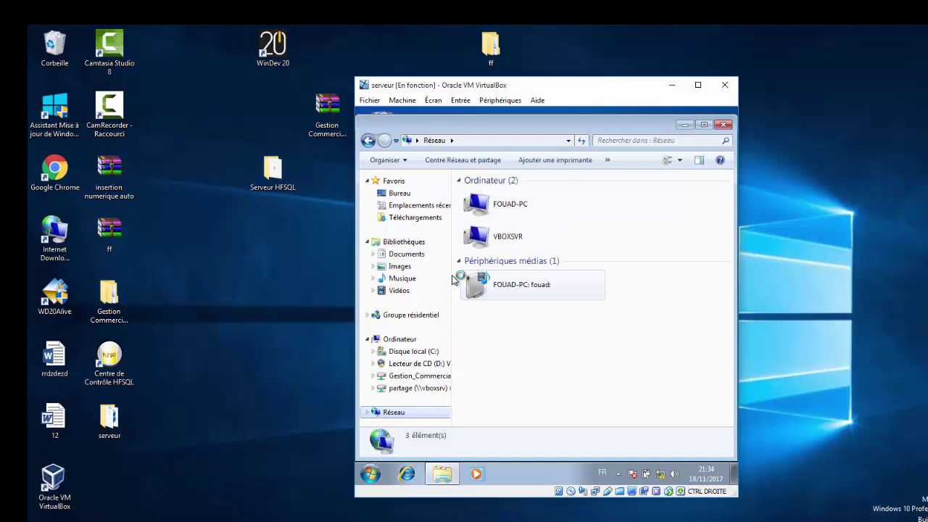
pyautogui.click(507, 237)
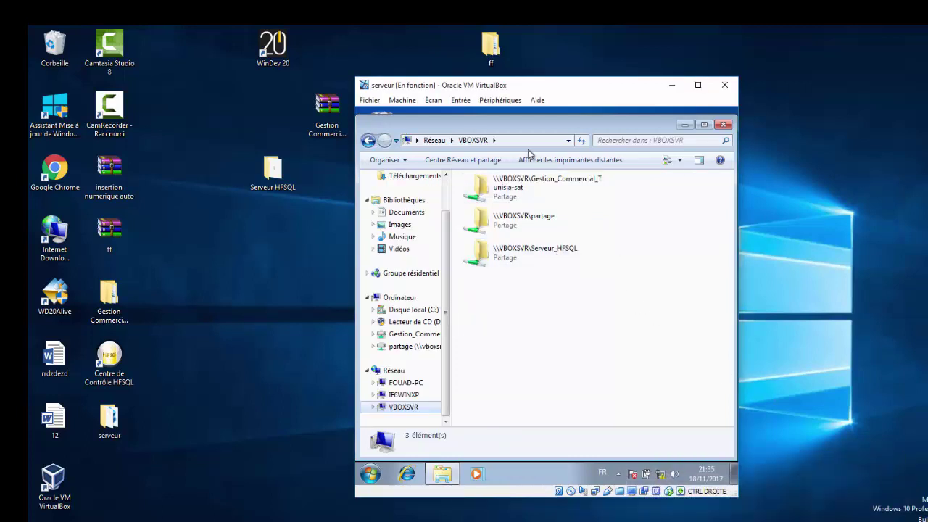
pyautogui.click(512, 260)
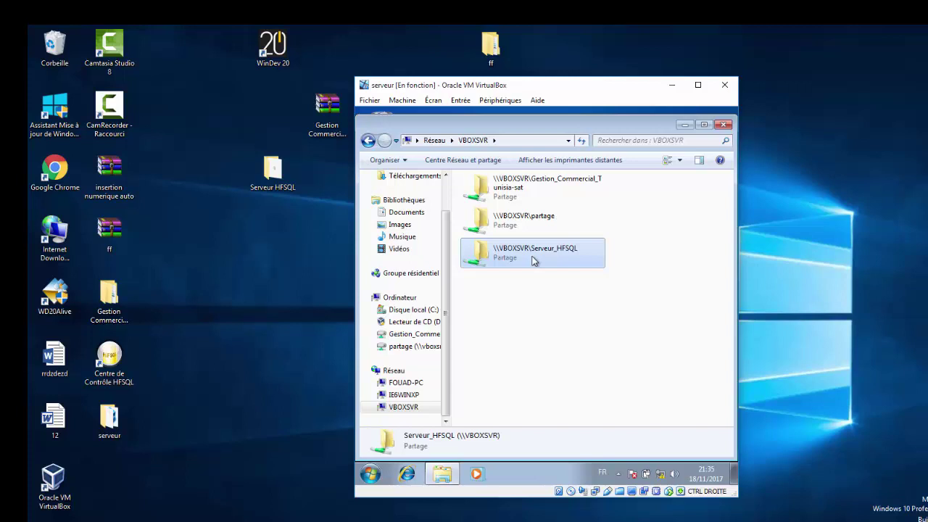
pyautogui.doubleClick(533, 260)
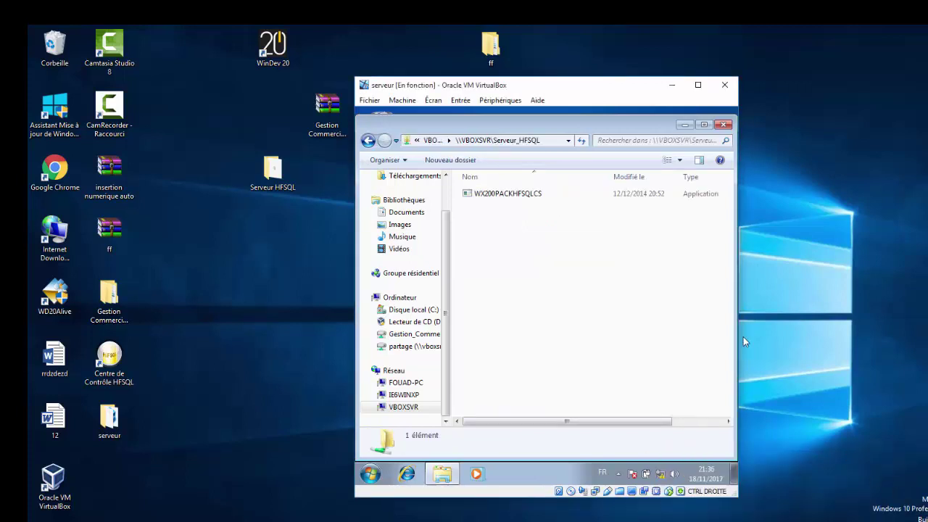
# Step: Install the HFSQL server by running WX200PACKHFSQLCS as administrator, and finish without continuing to the control center
pyautogui.rightClick(547, 197)
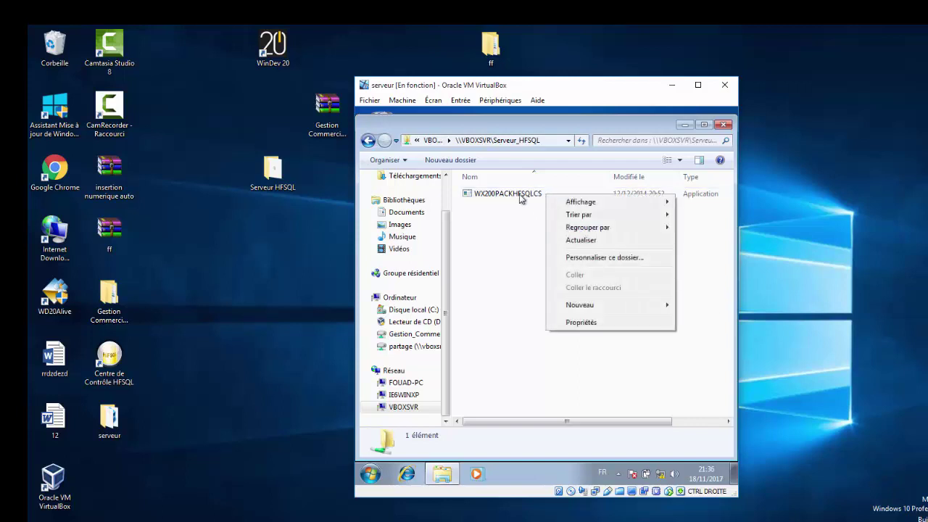
pyautogui.click(520, 197)
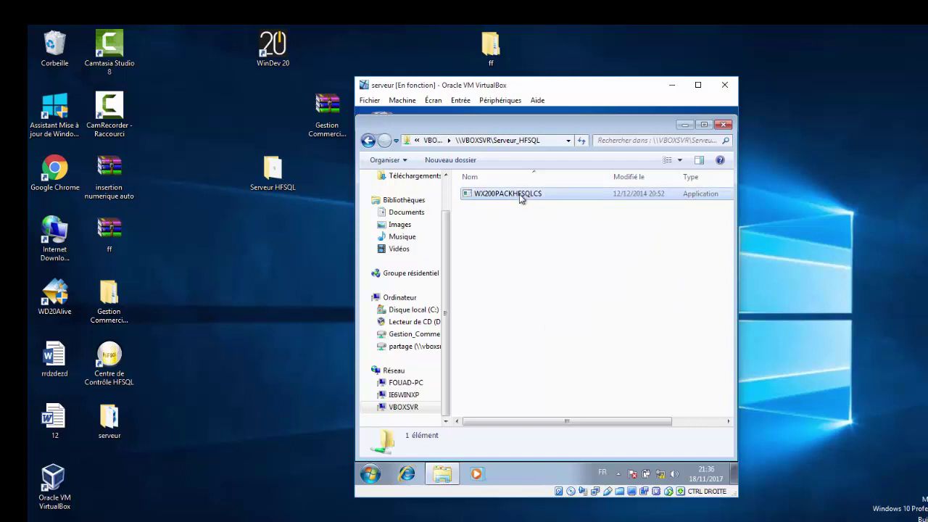
pyautogui.doubleClick(520, 196)
pyautogui.rightClick(520, 194)
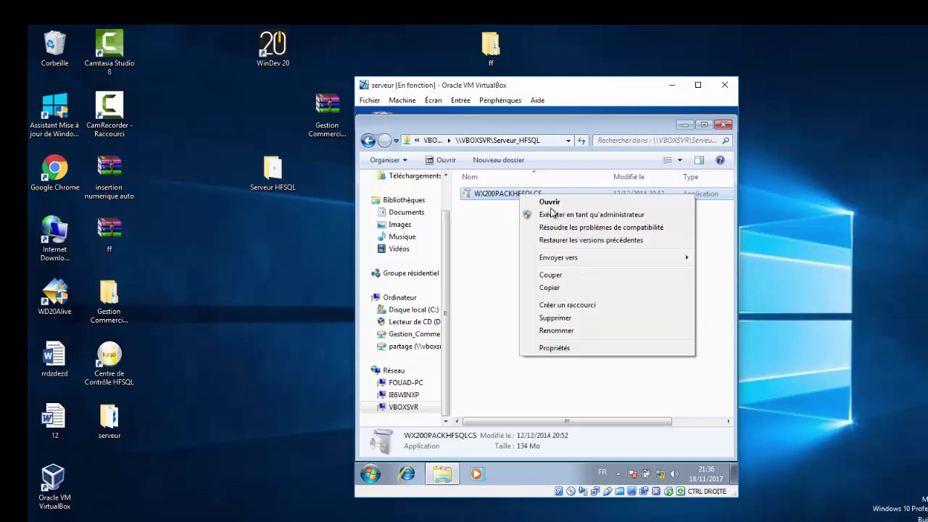
pyautogui.click(549, 215)
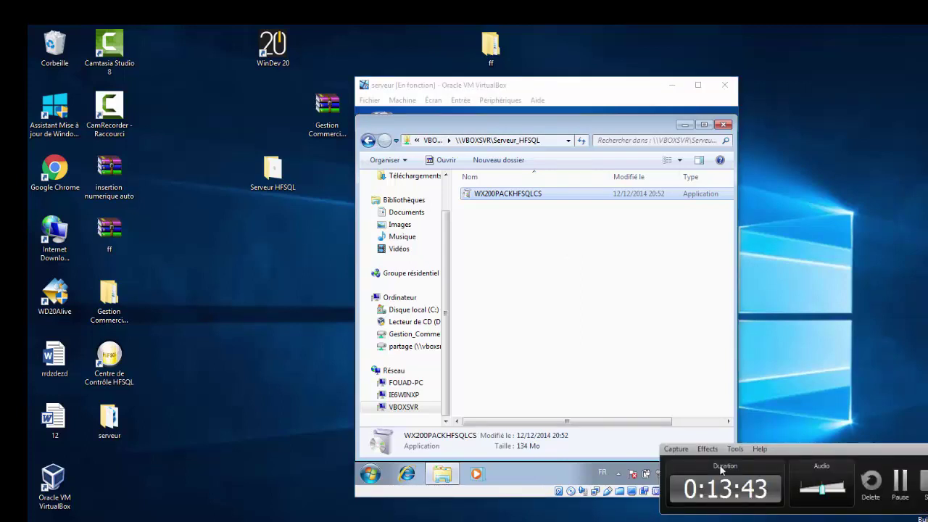
pyautogui.click(903, 486)
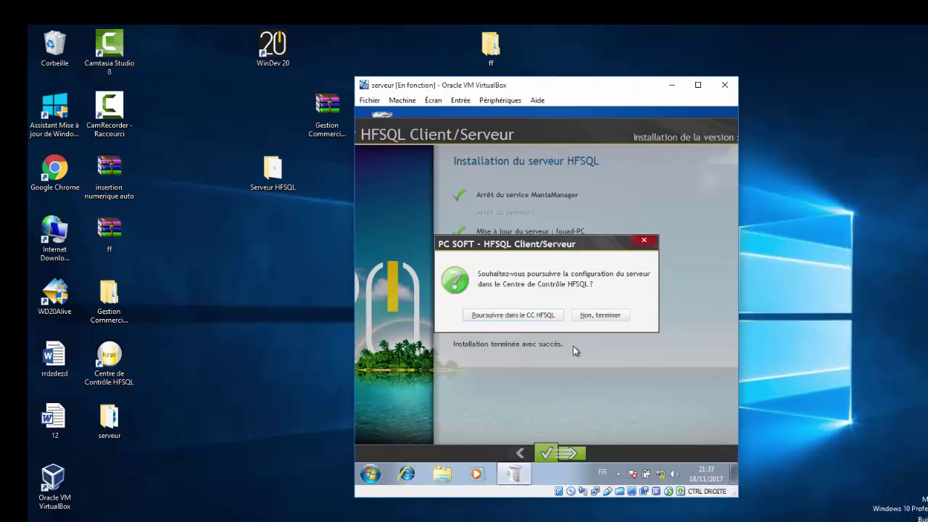
pyautogui.click(603, 318)
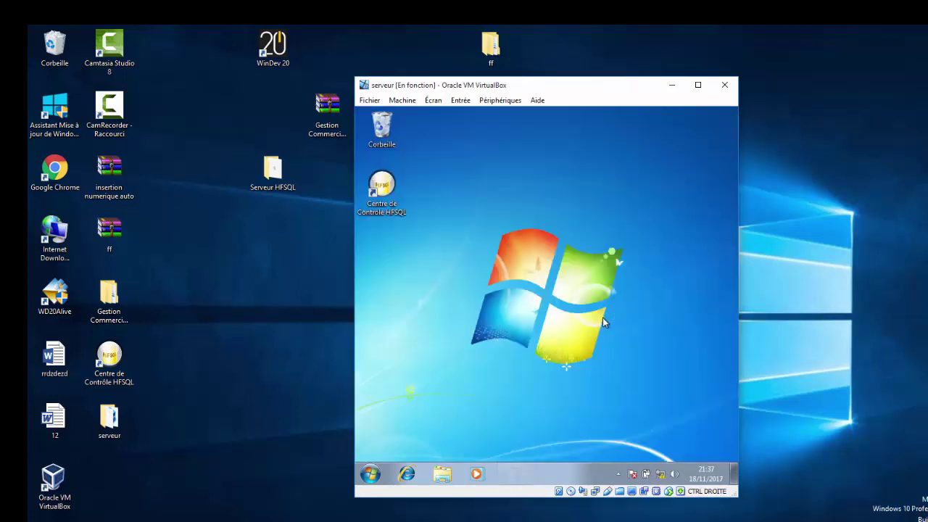
# Step: Open the Centre de Contrôle HFSQL from the serveur virtual machine's desktop
pyautogui.click(394, 209)
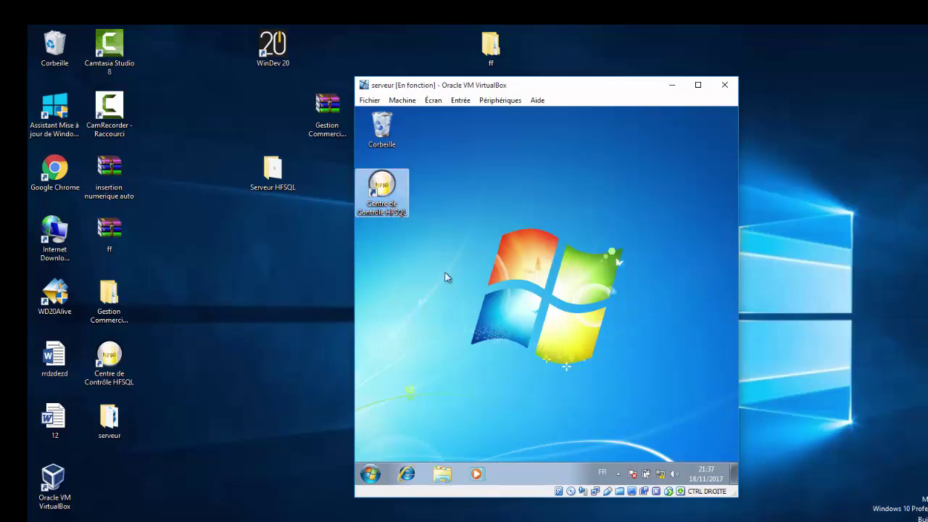
pyautogui.doubleClick(390, 197)
pyautogui.moveTo(792, 504); pyautogui.dragTo(794, 505)
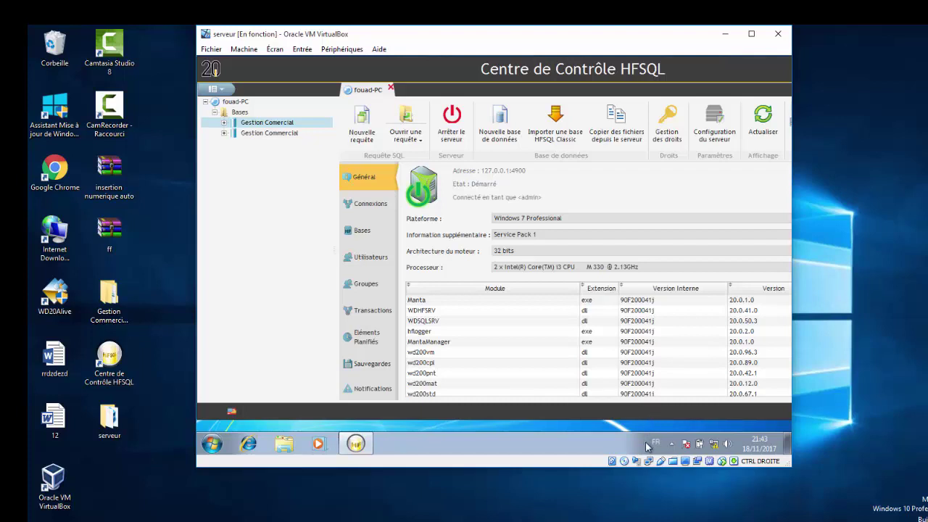
# Step: Open the inbound traffic rules in the serveur virtual machine's Windows Firewall with advanced security, starting from the Control Panel
pyautogui.click(206, 445)
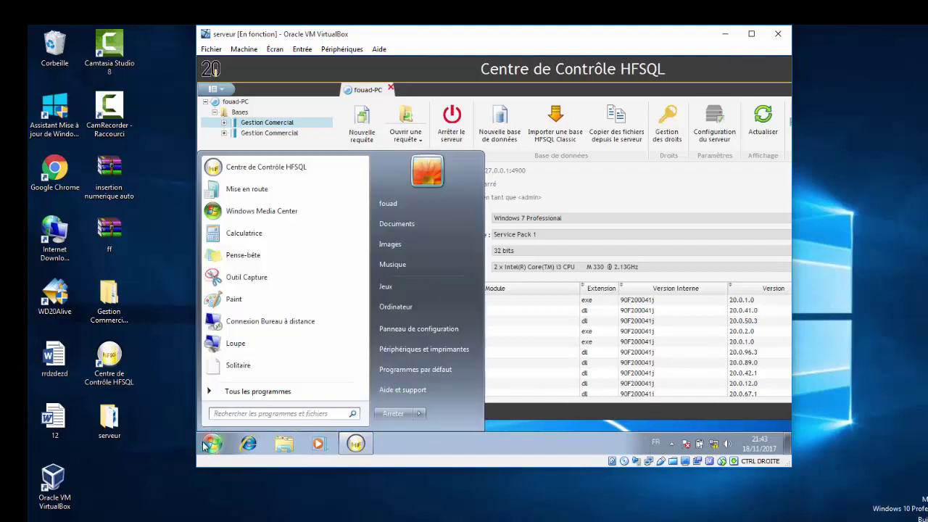
pyautogui.click(447, 331)
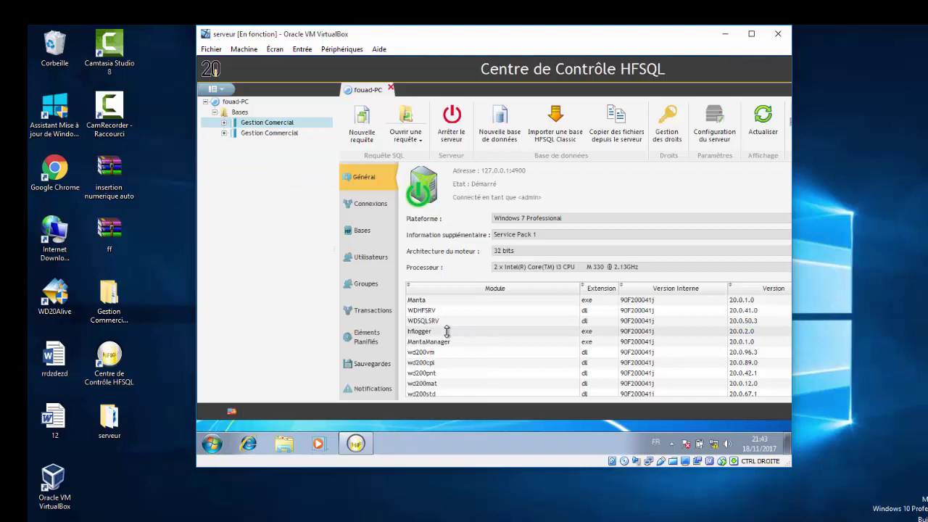
pyautogui.click(213, 446)
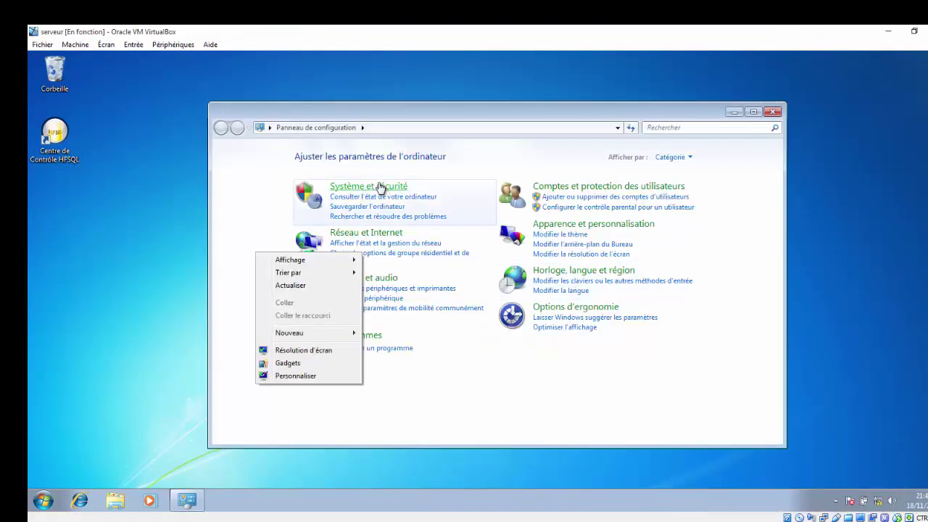
pyautogui.click(378, 189)
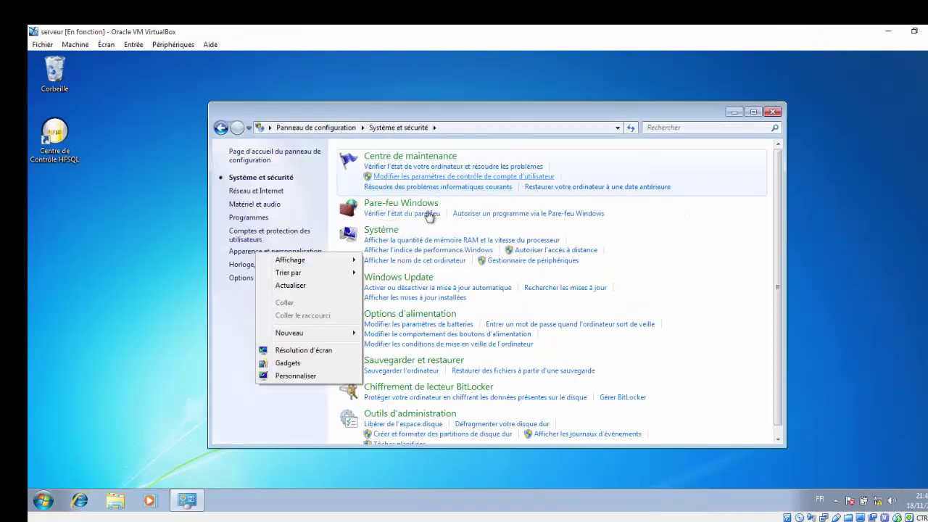
pyautogui.click(399, 214)
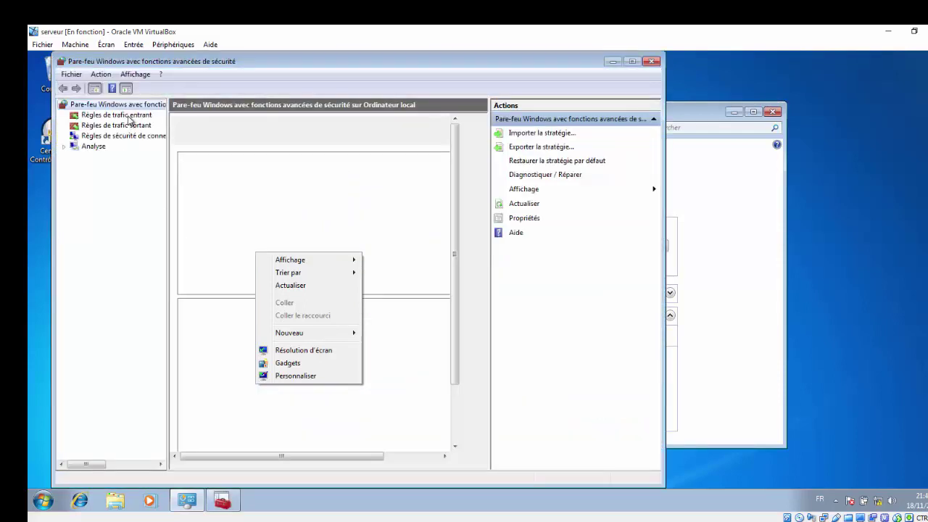
pyautogui.click(129, 117)
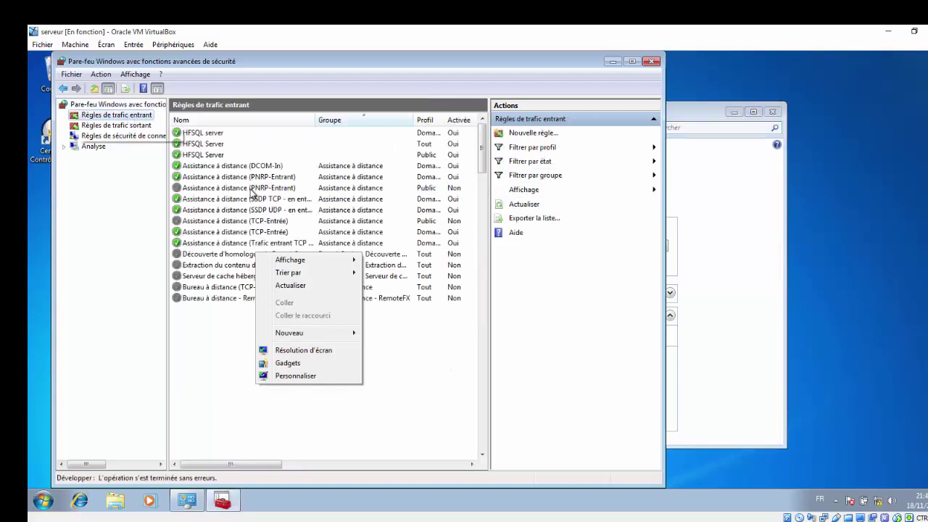
# Step: Add the Public profile to the first HFSQL server inbound rule and save its properties
pyautogui.click(207, 133)
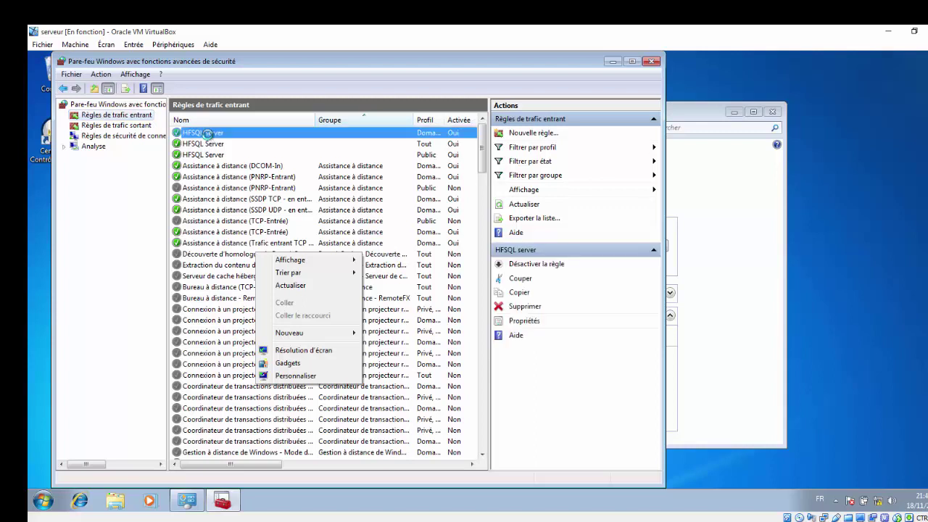
pyautogui.doubleClick(207, 133)
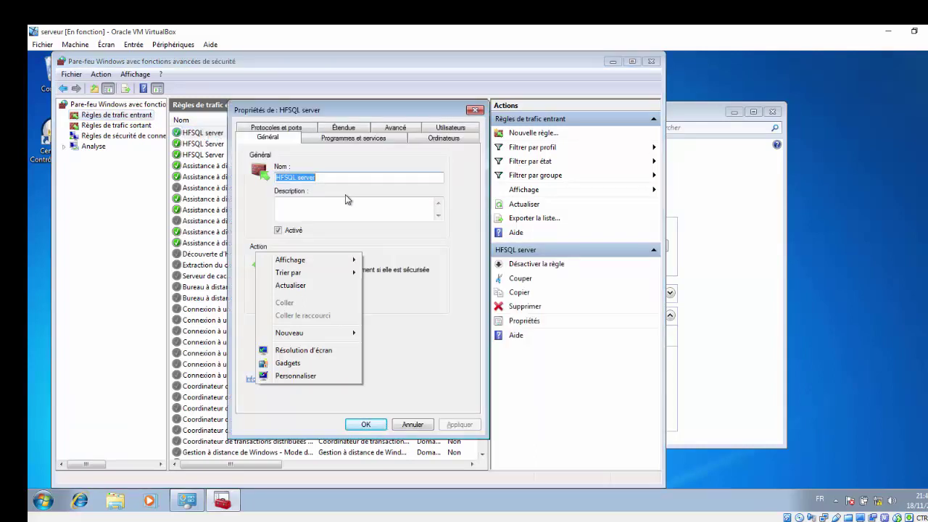
pyautogui.click(397, 128)
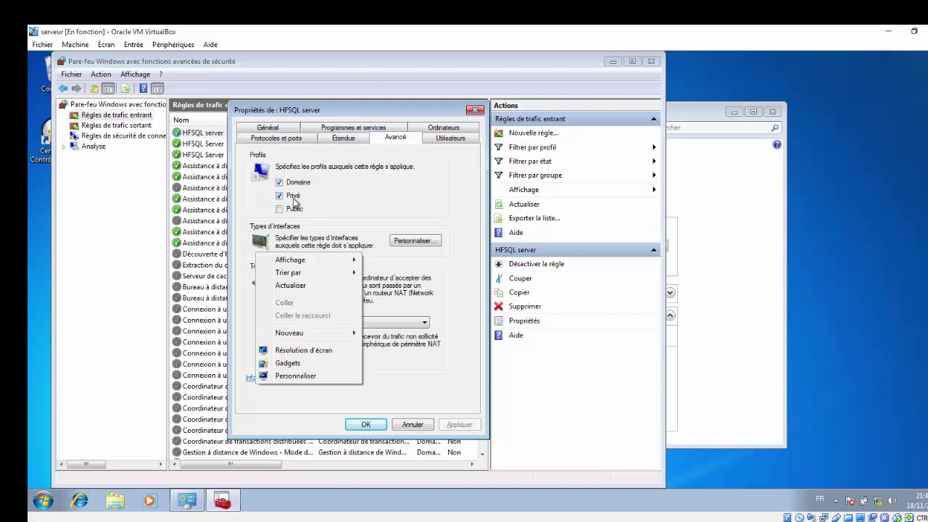
pyautogui.click(289, 210)
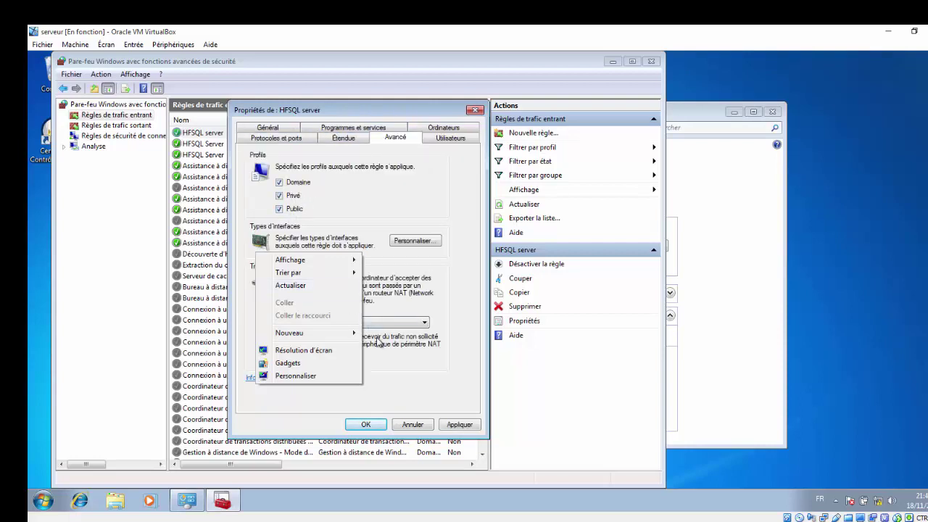
pyautogui.click(366, 425)
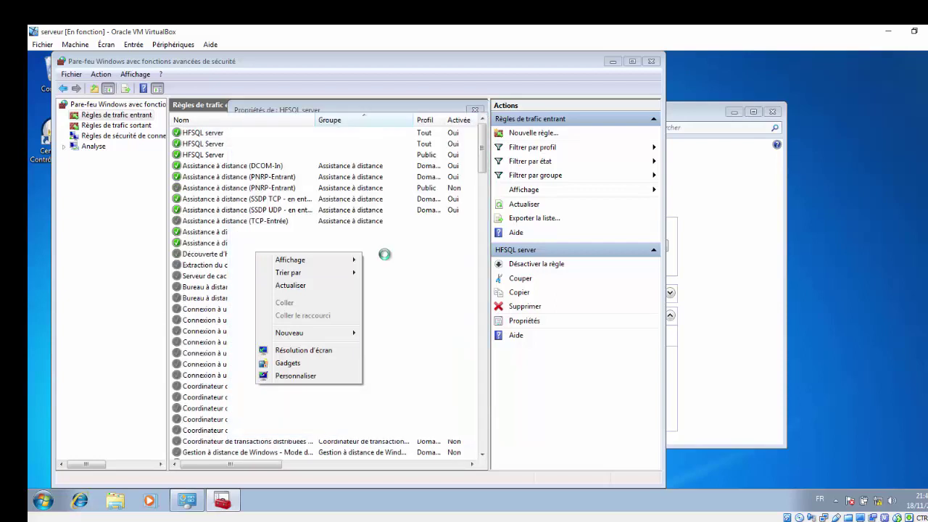
# Step: Start a new inbound rule of type Port and set it to TCP with specific local port 4900
pyautogui.click(540, 136)
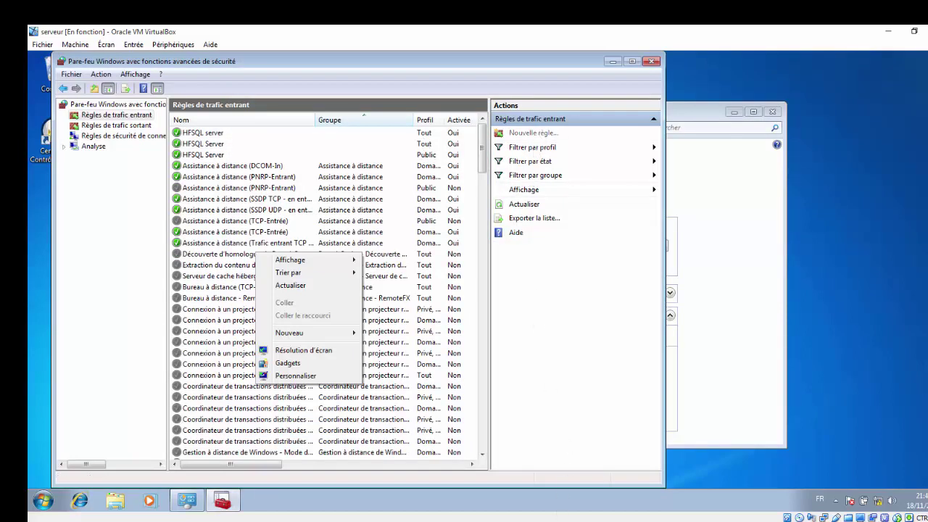
pyautogui.moveTo(711, 475)
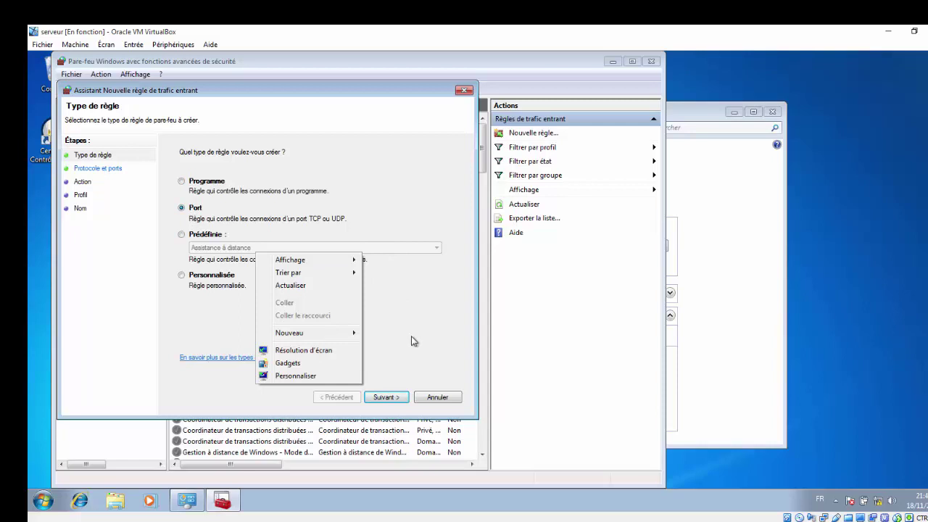
pyautogui.click(388, 399)
pyautogui.click(388, 398)
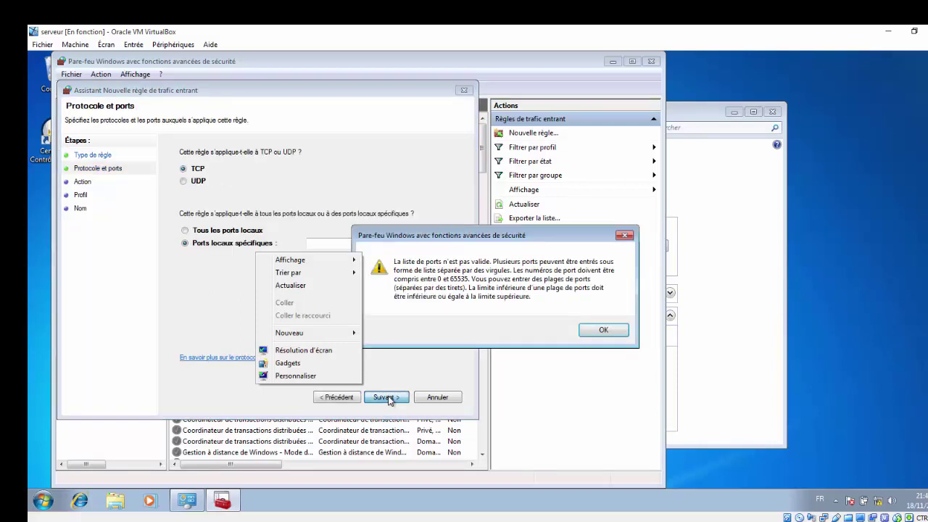
pyautogui.click(600, 334)
pyautogui.click(385, 242)
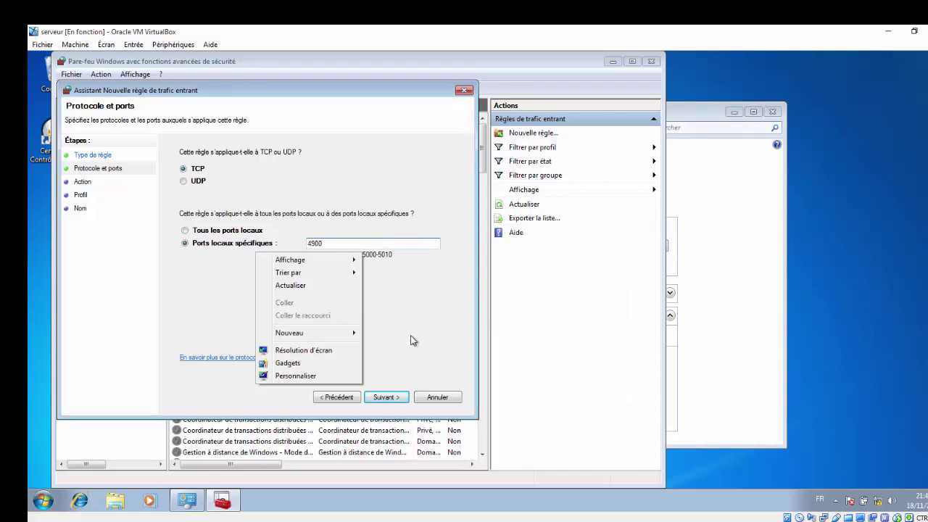
# Step: Allow the connection for the new inbound port rule and apply it to the Domaine, Privé and Public profiles
pyautogui.click(388, 400)
pyautogui.click(389, 401)
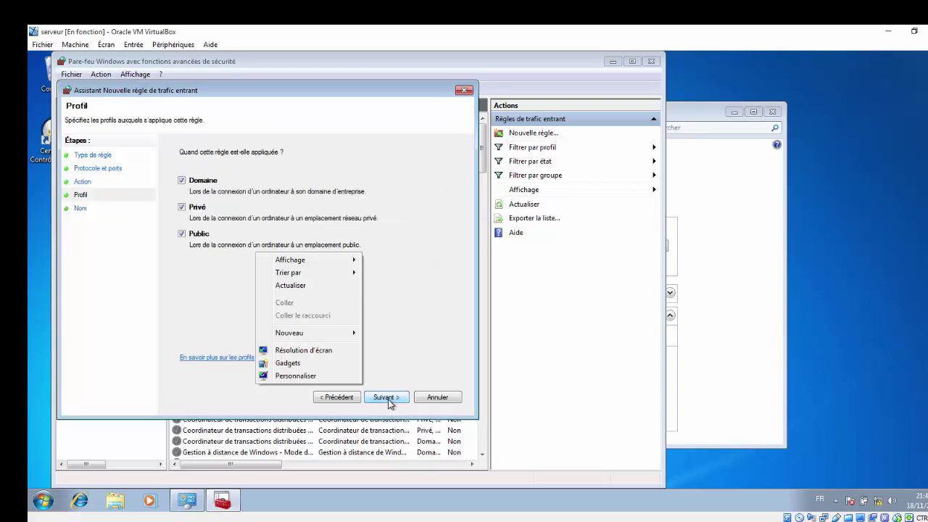
pyautogui.click(331, 398)
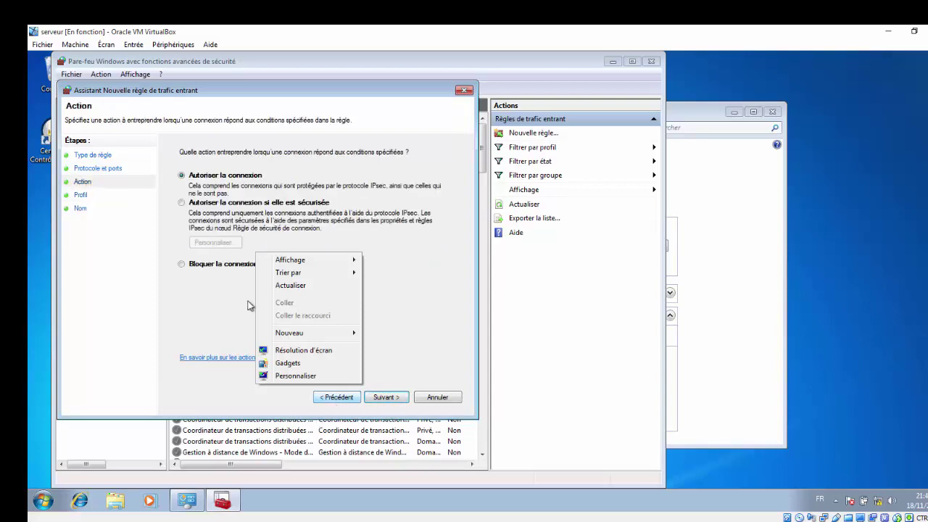
pyautogui.click(386, 399)
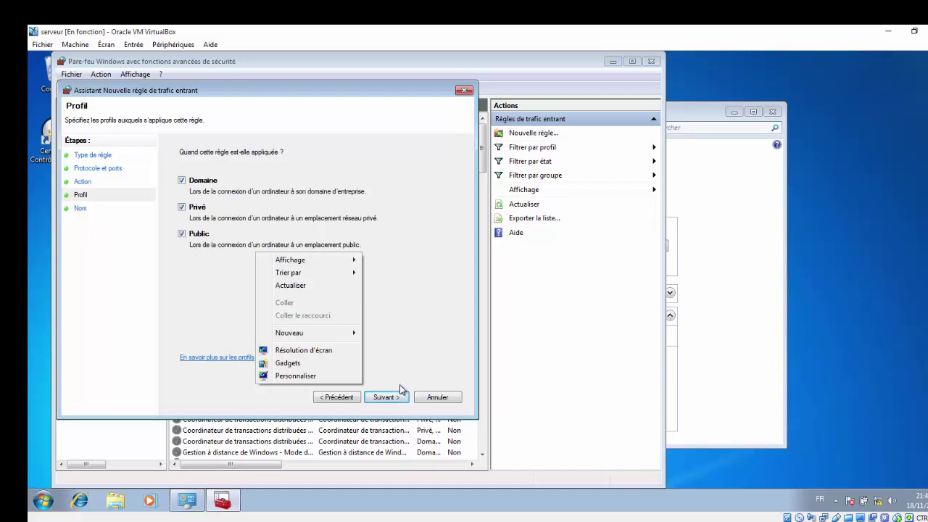
pyautogui.click(384, 398)
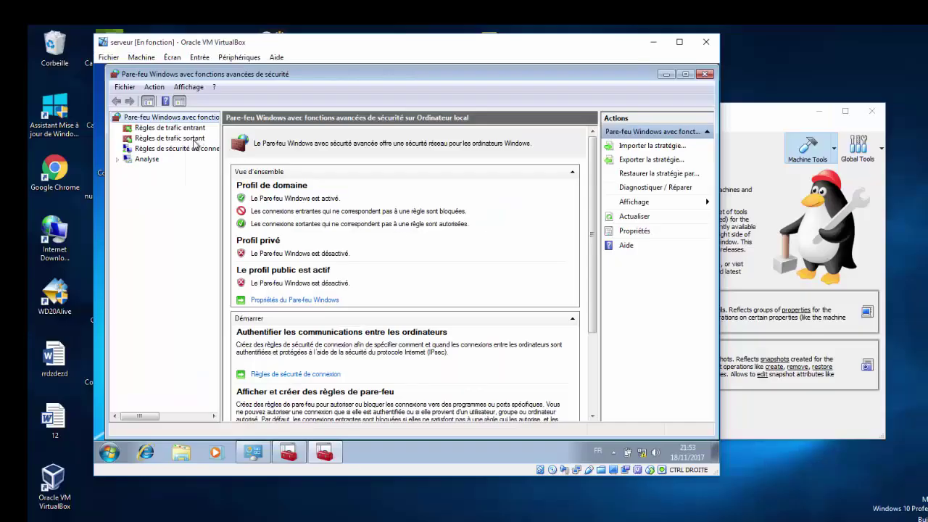
# Step: Start a new outbound rule of type Port and set it to TCP with specific remote port 4900
pyautogui.click(193, 140)
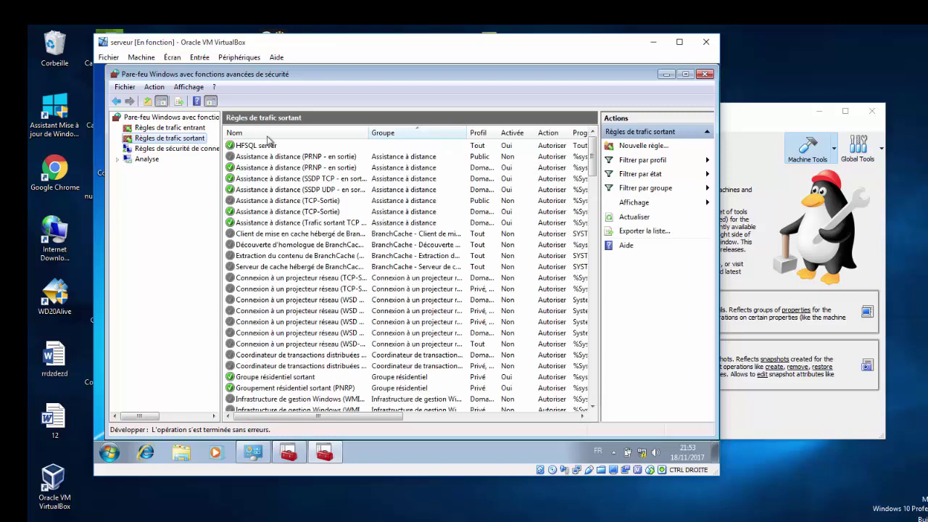
pyautogui.click(643, 147)
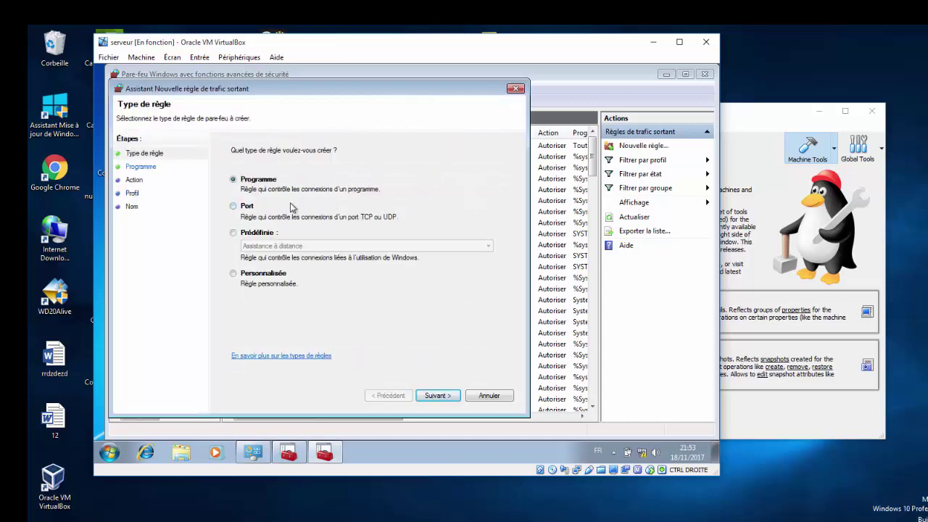
pyautogui.click(247, 211)
pyautogui.click(439, 398)
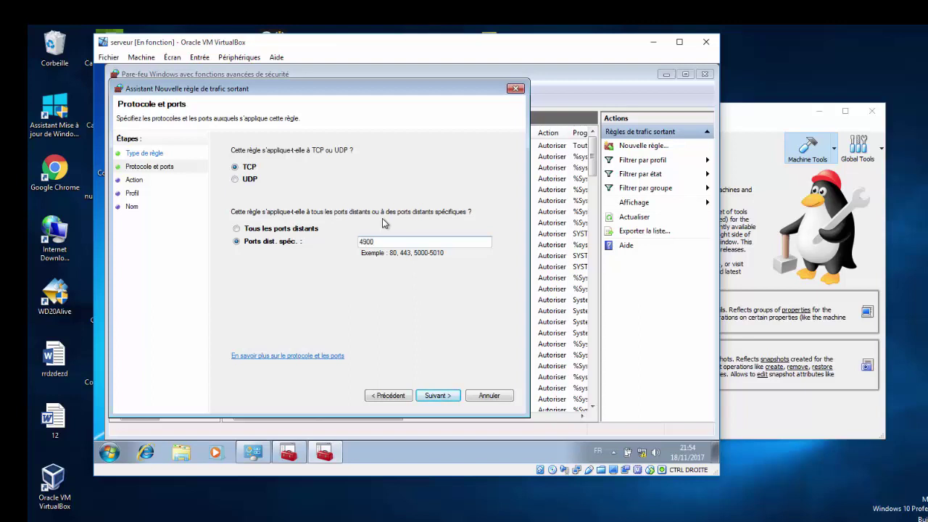
pyautogui.click(439, 397)
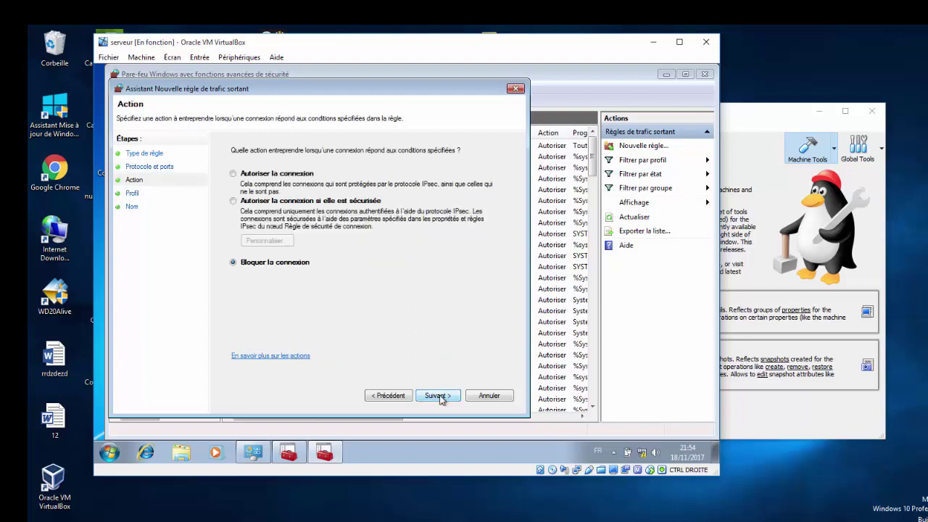
# Step: Allow the connection on all profiles, name the outbound rule hFSQL Server, create it and close that firewall window
pyautogui.click(245, 177)
pyautogui.click(445, 398)
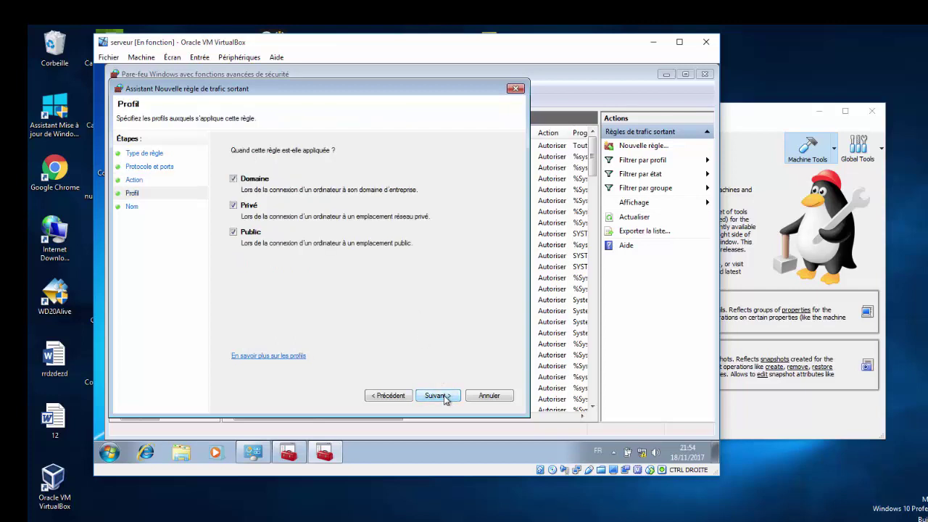
pyautogui.click(445, 398)
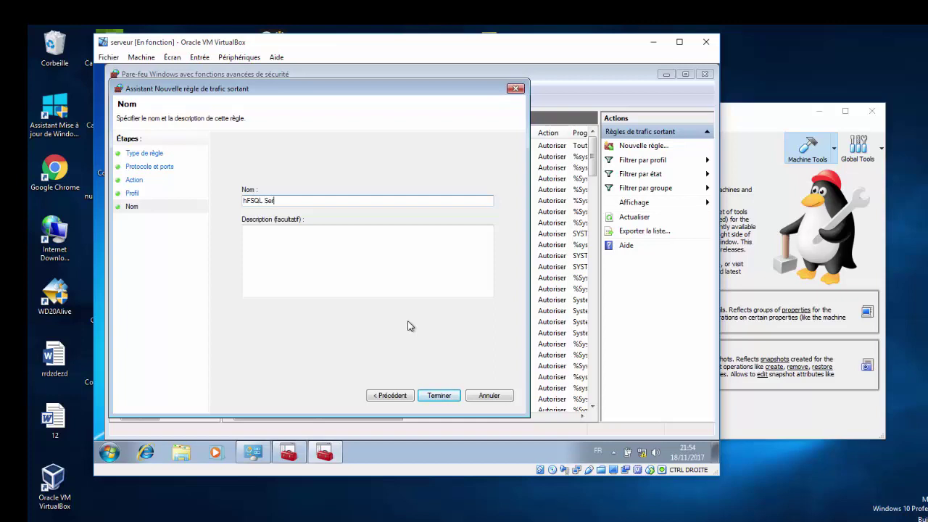
pyautogui.click(447, 403)
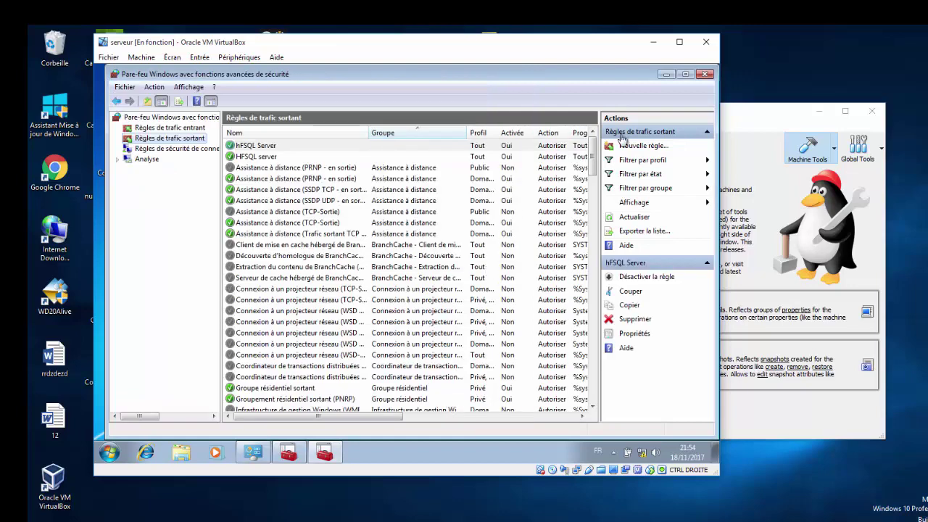
pyautogui.click(705, 76)
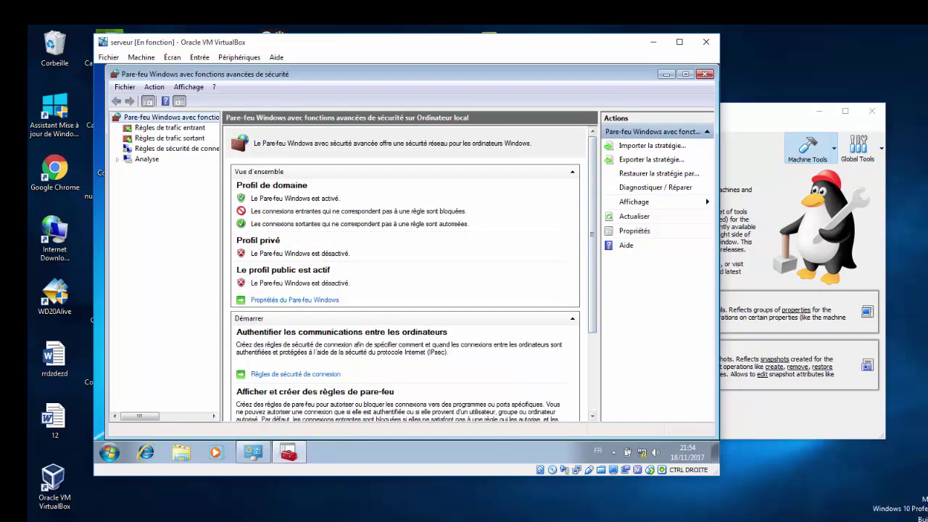
# Step: Switch to the client1 virtual machine and open its Windows Firewall settings from the Control Panel
pyautogui.moveTo(559, 473)
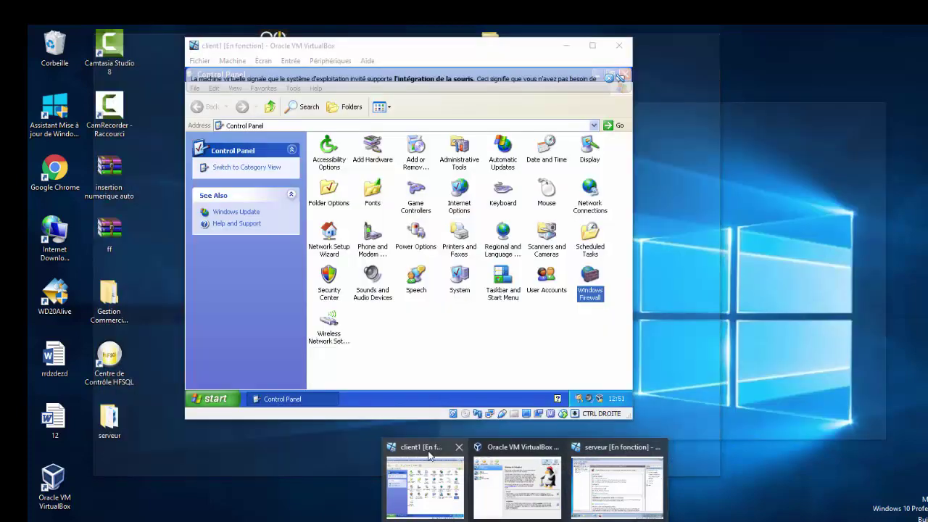
pyautogui.click(427, 470)
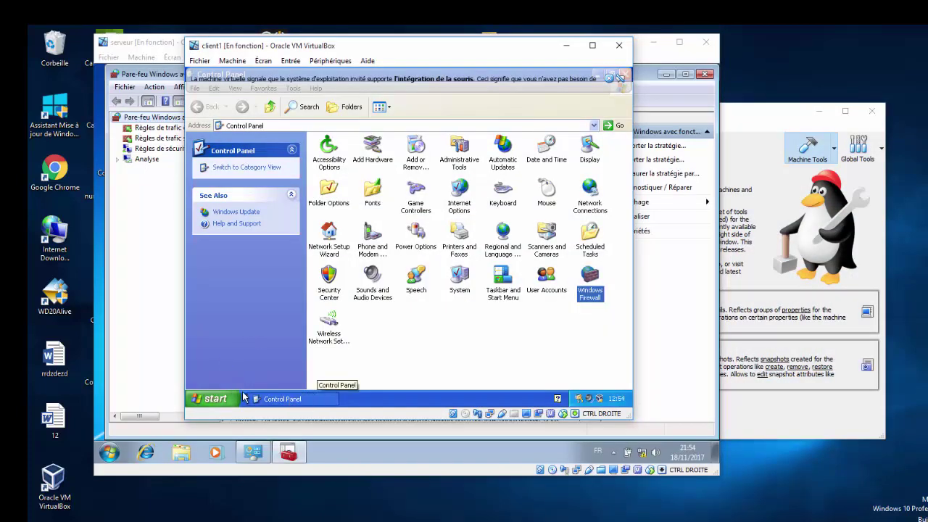
pyautogui.click(216, 400)
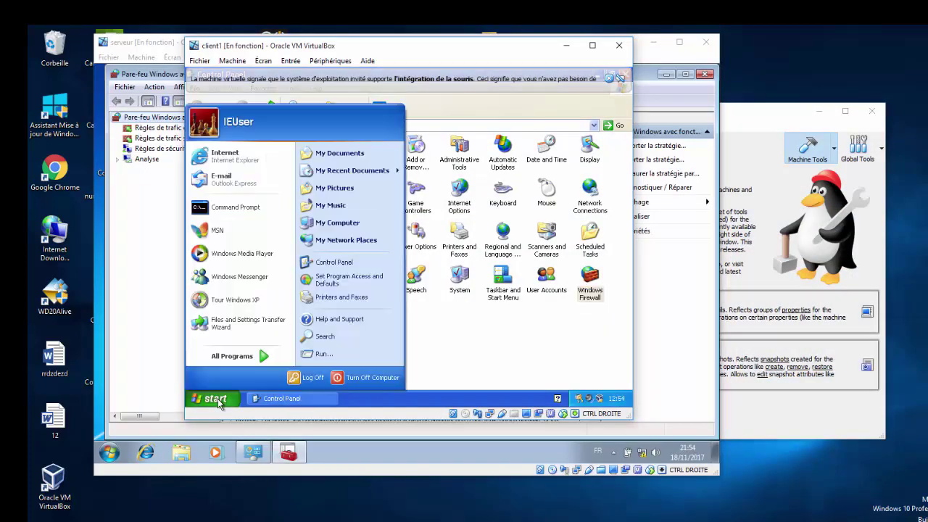
pyautogui.click(462, 378)
pyautogui.doubleClick(583, 290)
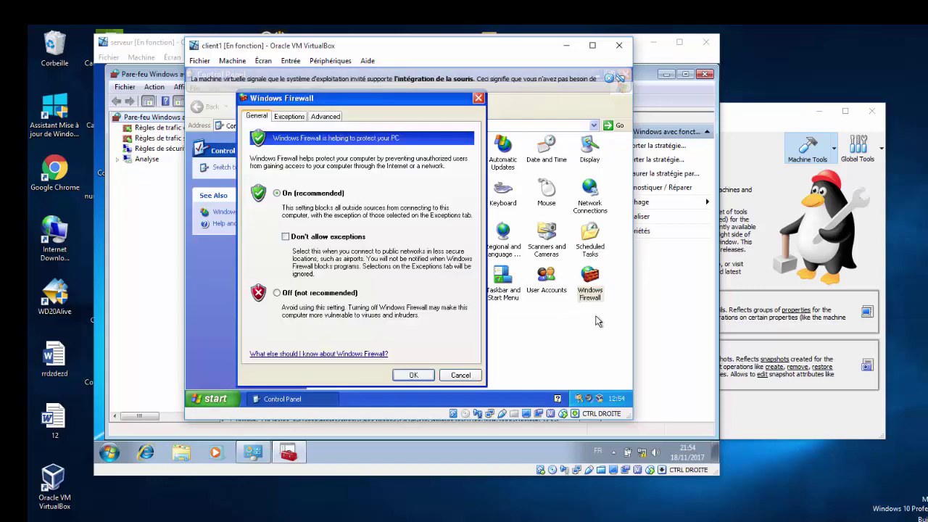
# Step: Add a firewall port exception named HFSQKL Server for TCP port 4900 on client1 and save the firewall settings
pyautogui.click(300, 117)
pyautogui.click(332, 308)
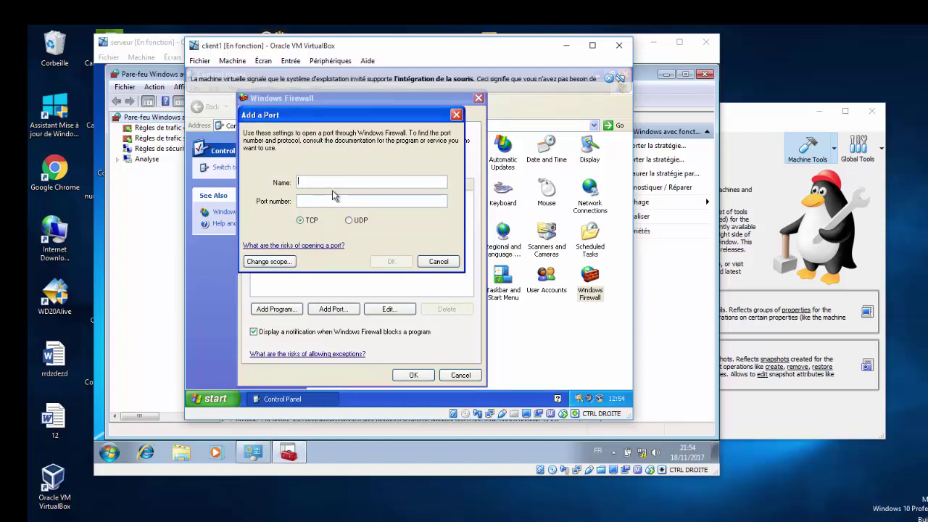
pyautogui.write('HFSQKL Server')
pyautogui.click(323, 204)
pyautogui.write('4')
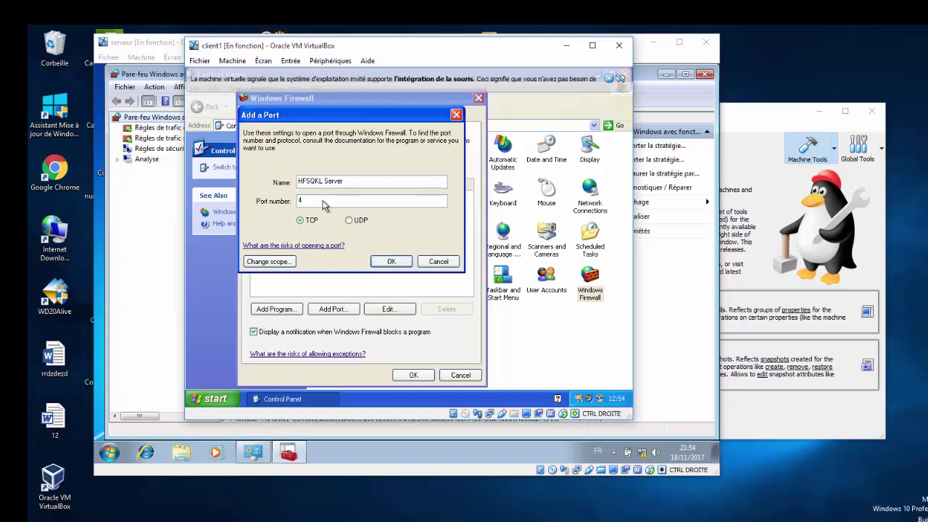
pyautogui.write('900')
pyautogui.click(390, 265)
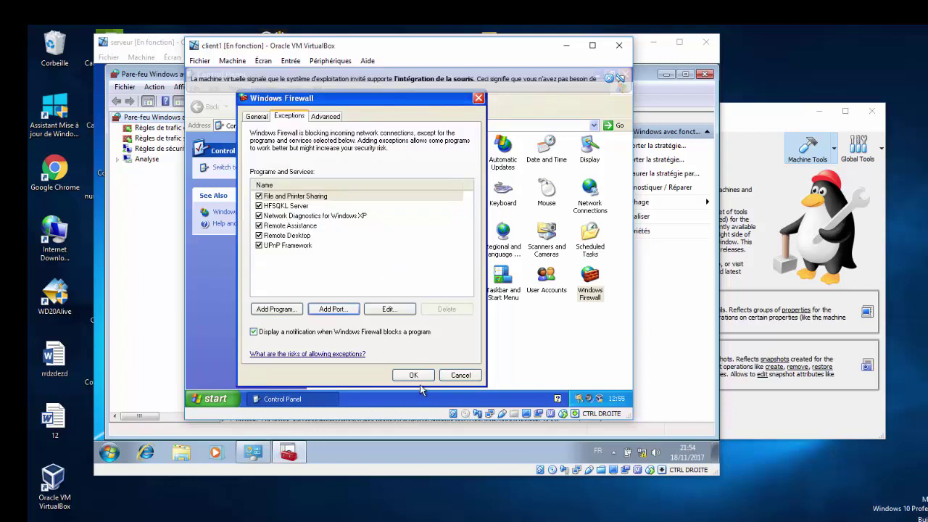
pyautogui.click(335, 121)
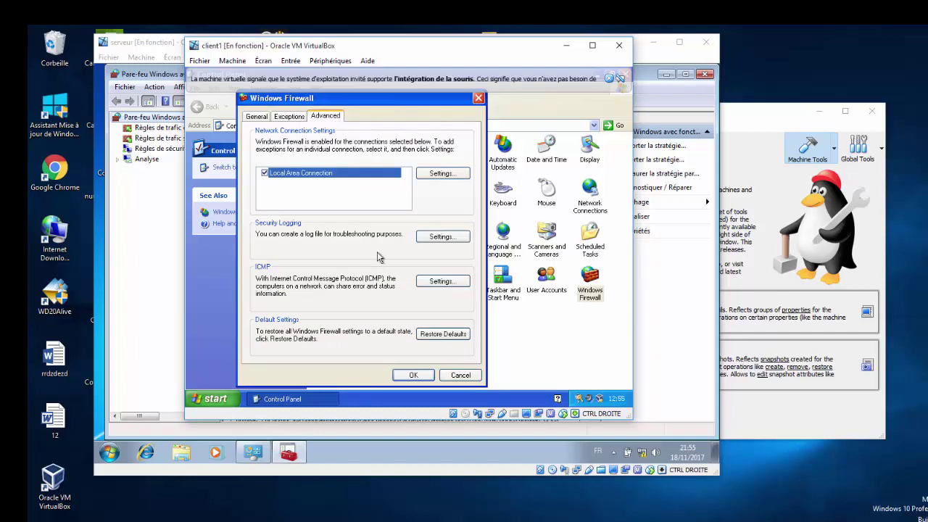
pyautogui.click(410, 375)
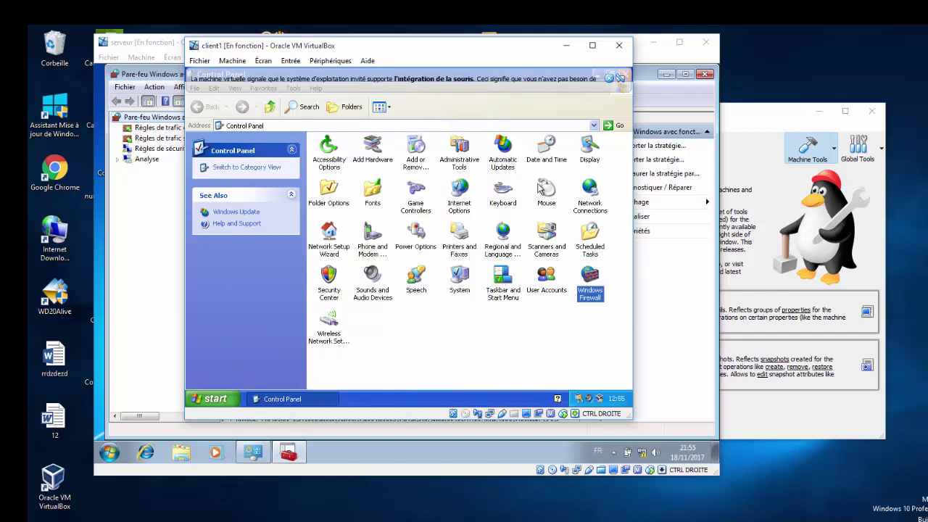
# Step: Close the Control Panel on client1 and the remaining windows on the serveur machine, and minimize serveur
pyautogui.click(611, 79)
pyautogui.click(625, 77)
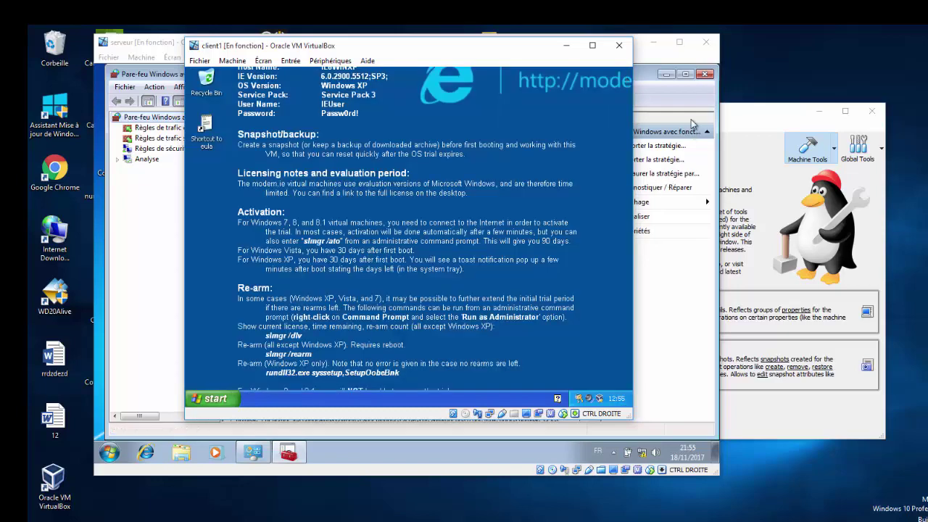
pyautogui.click(707, 75)
pyautogui.click(707, 76)
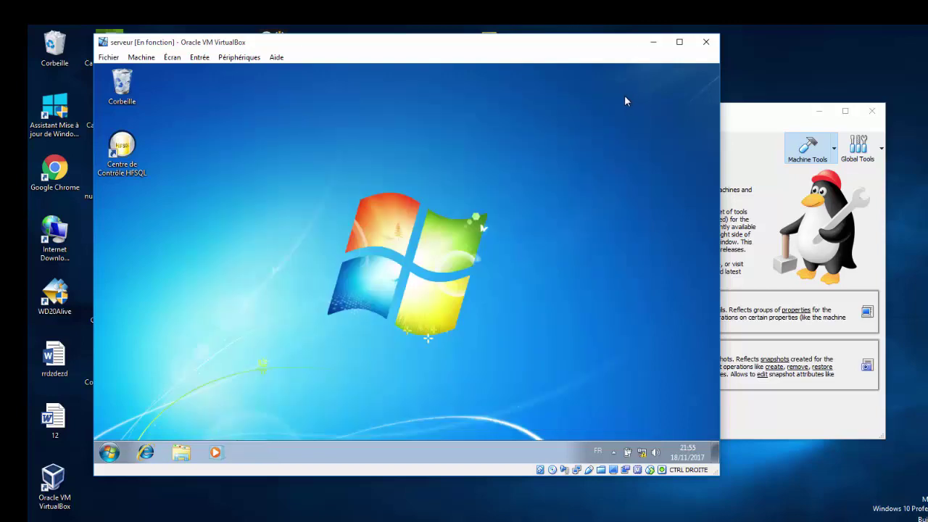
pyautogui.click(653, 42)
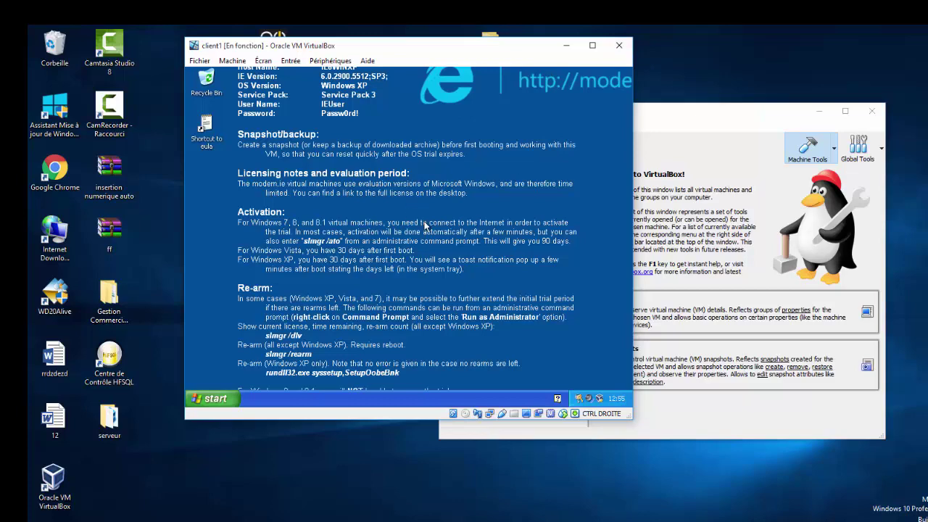
# Step: Start the client2 virtual machine from the VirtualBox manager and minimize the manager
pyautogui.click(664, 118)
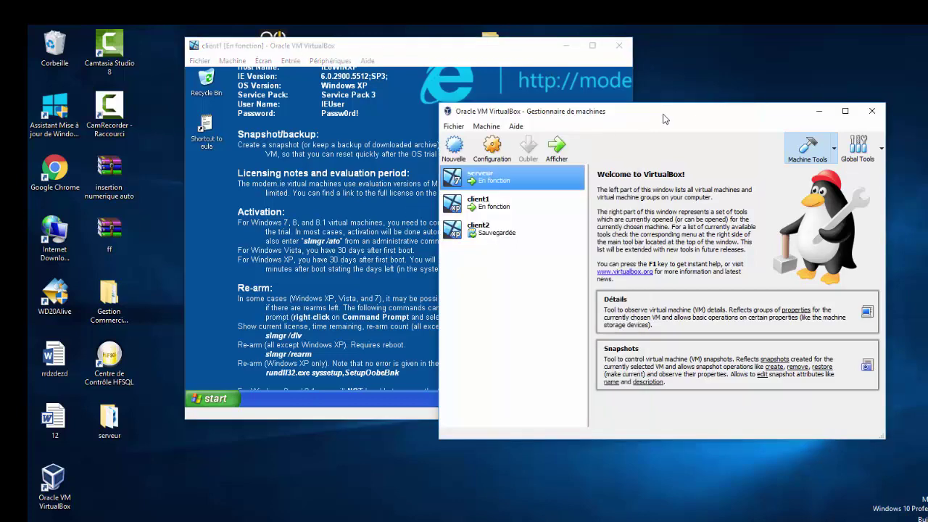
pyautogui.moveTo(664, 123); pyautogui.dragTo(731, 122)
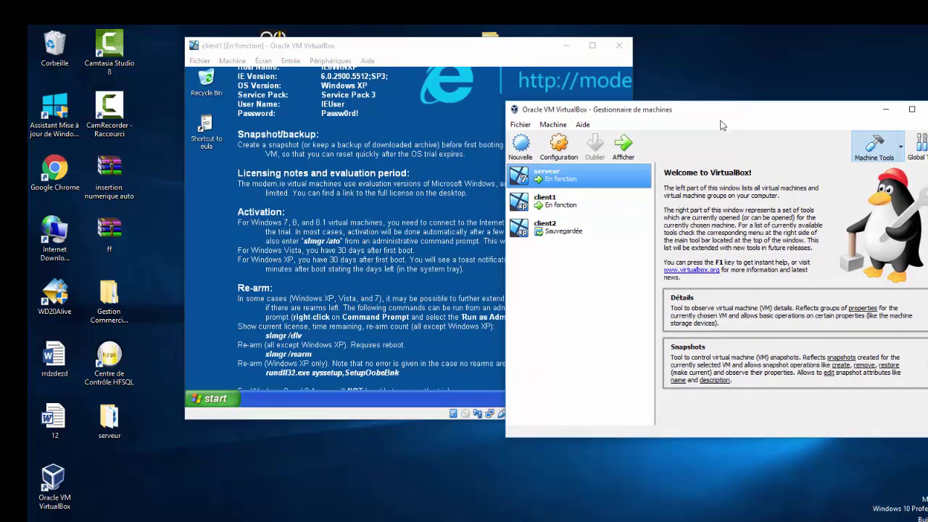
pyautogui.click(585, 231)
pyautogui.click(625, 145)
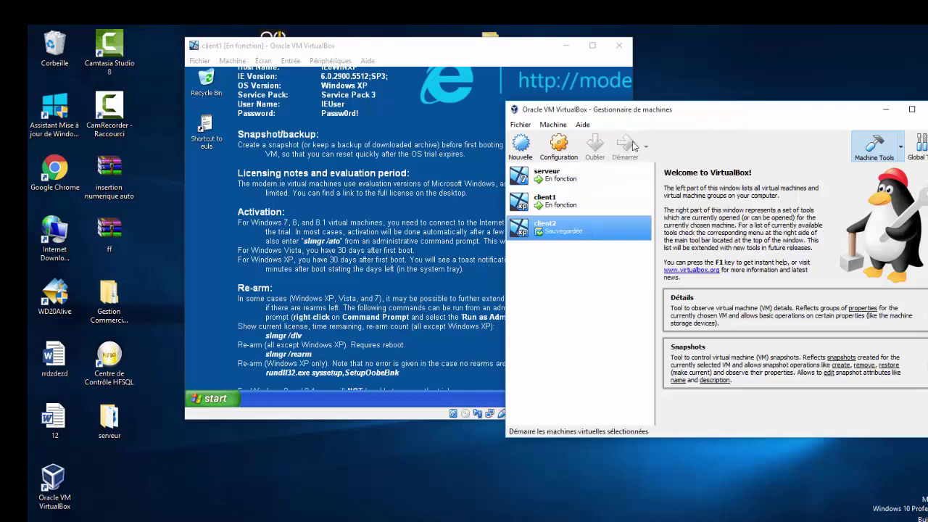
pyautogui.click(886, 110)
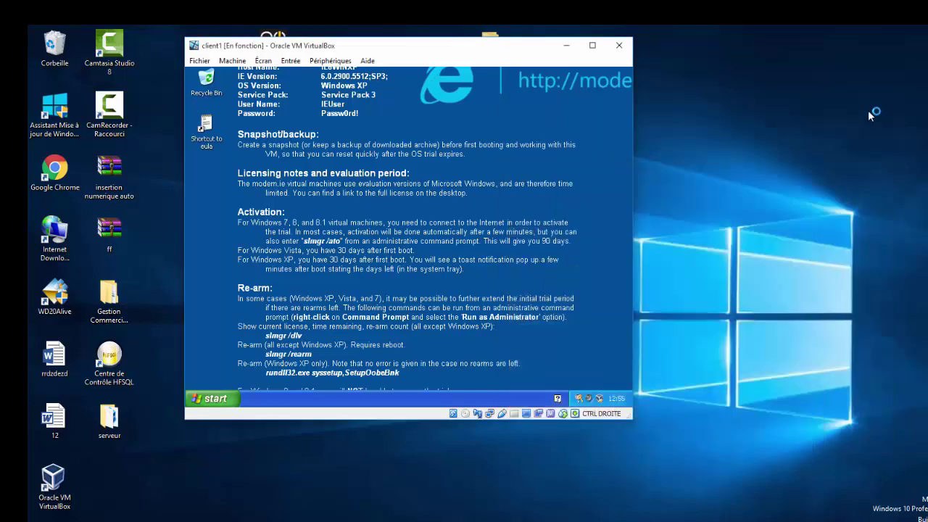
# Step: Move the client1 window aside and open the innermost Gestion Commercial Tunisia-sat project folder from the host desktop
pyautogui.moveTo(475, 52); pyautogui.dragTo(638, 64)
pyautogui.click(111, 299)
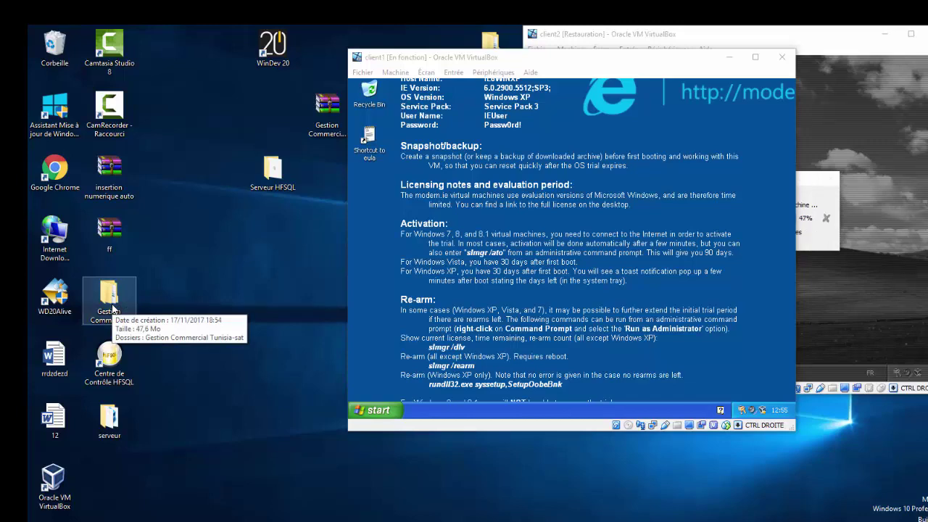
pyautogui.doubleClick(112, 308)
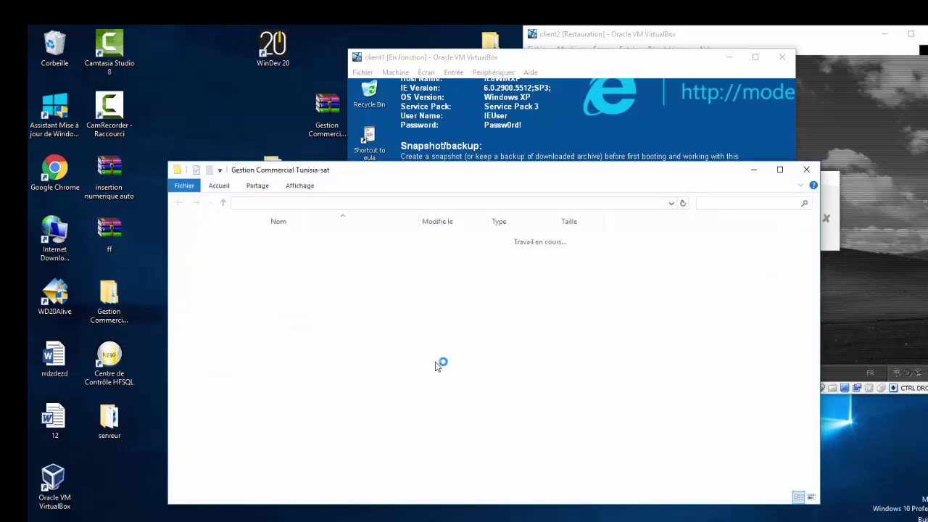
pyautogui.doubleClick(336, 246)
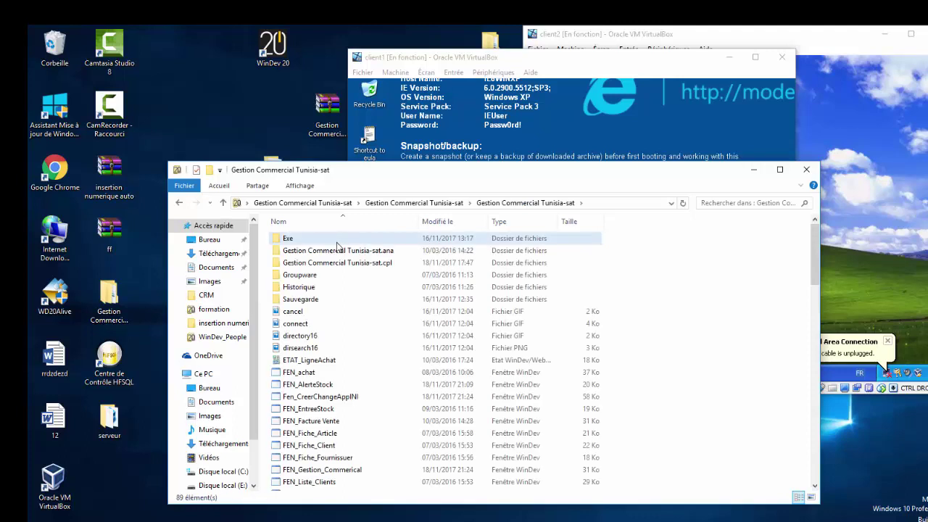
# Step: Examine the contents of the project's Exe folder and return to the outermost Gestion Commercial Tunisia-sat folder
pyautogui.doubleClick(336, 242)
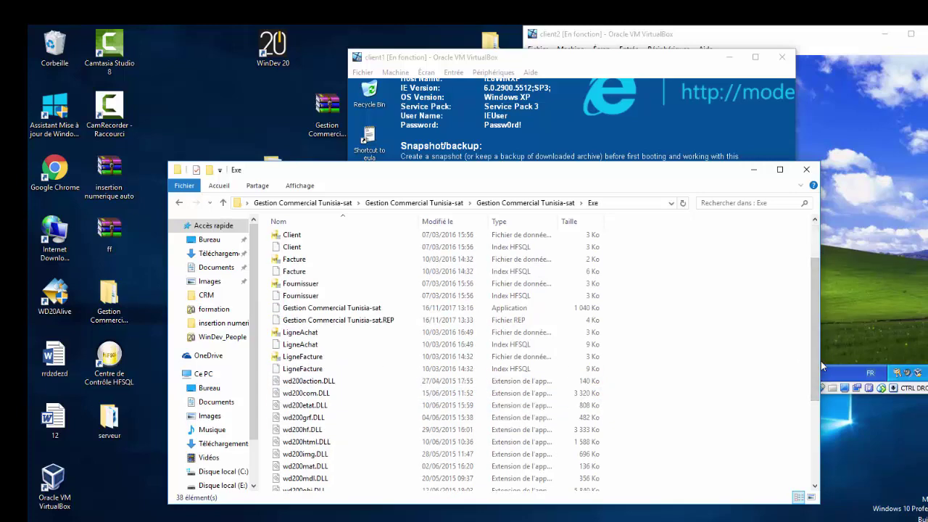
pyautogui.moveTo(812, 363); pyautogui.dragTo(813, 269)
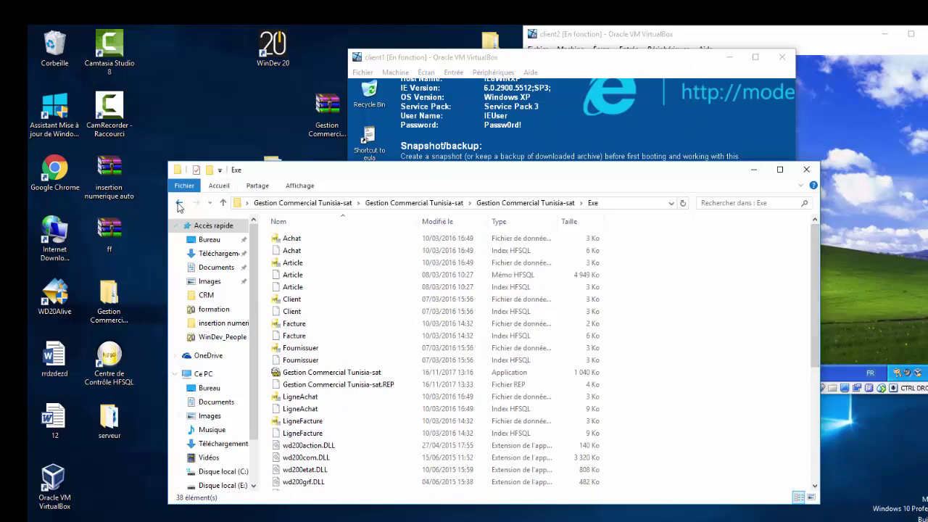
pyautogui.click(179, 205)
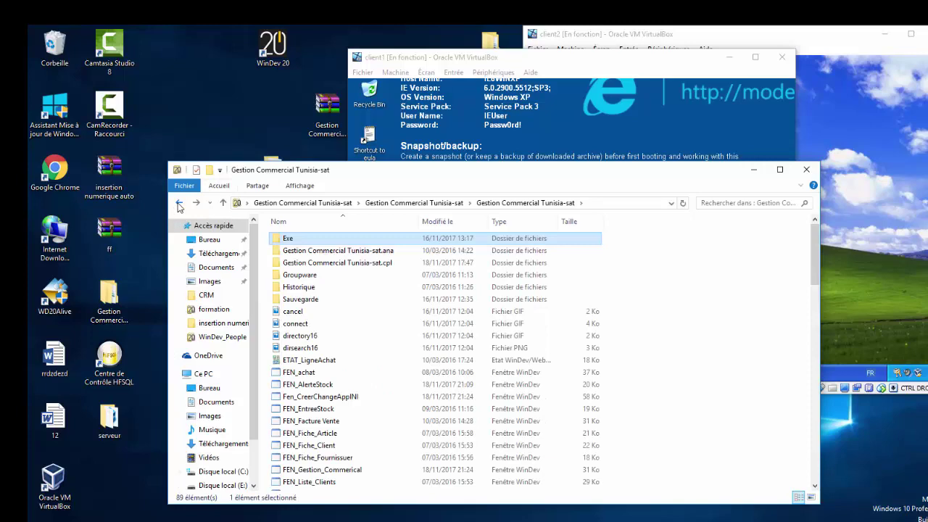
pyautogui.click(179, 205)
pyautogui.click(180, 204)
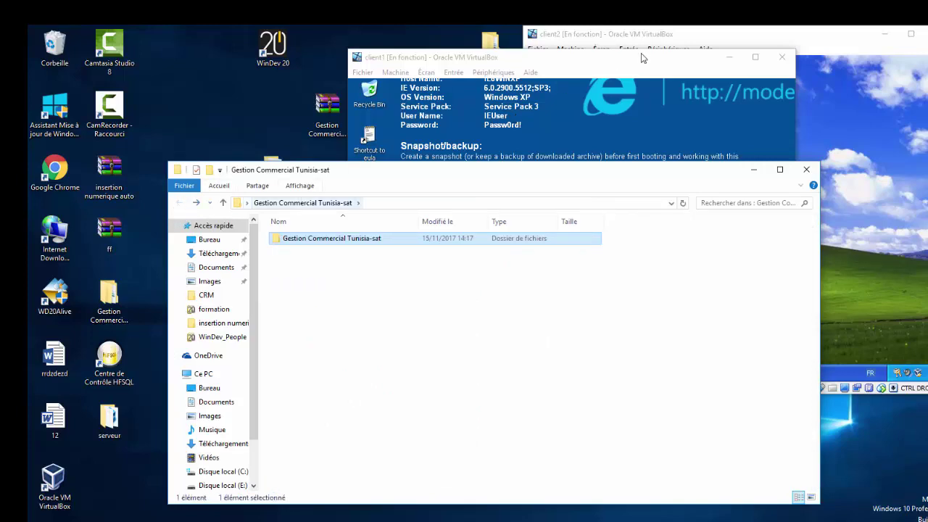
# Step: Open the shared folder settings of the client1 virtual machine and begin adding a new shared folder
pyautogui.click(642, 58)
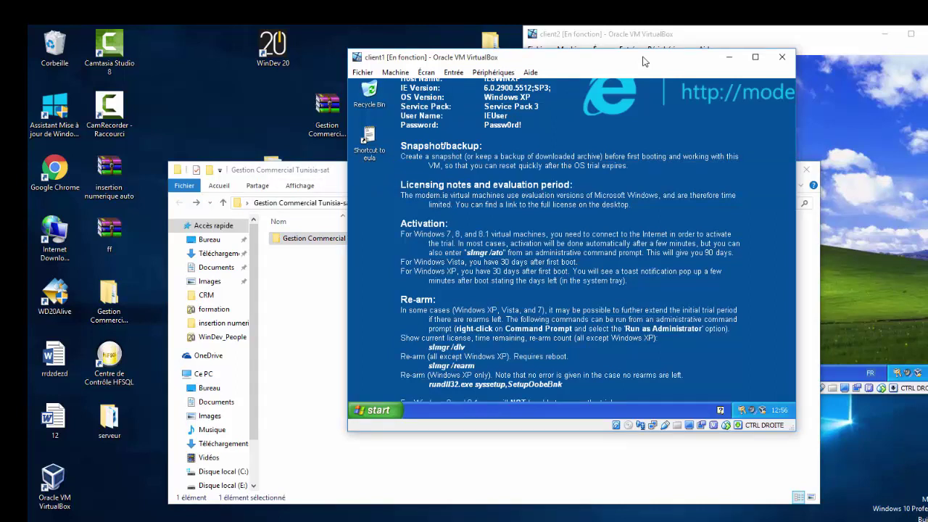
pyautogui.click(498, 73)
pyautogui.moveTo(532, 119)
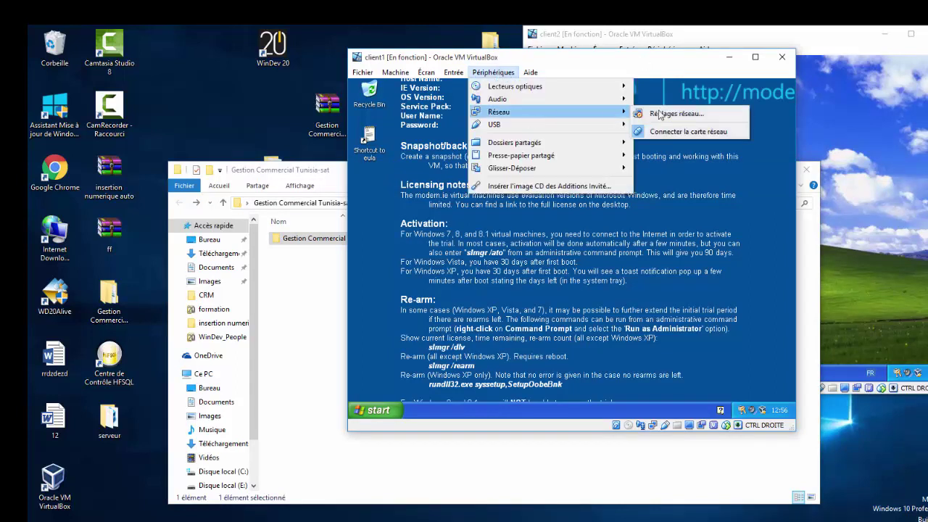
pyautogui.click(667, 114)
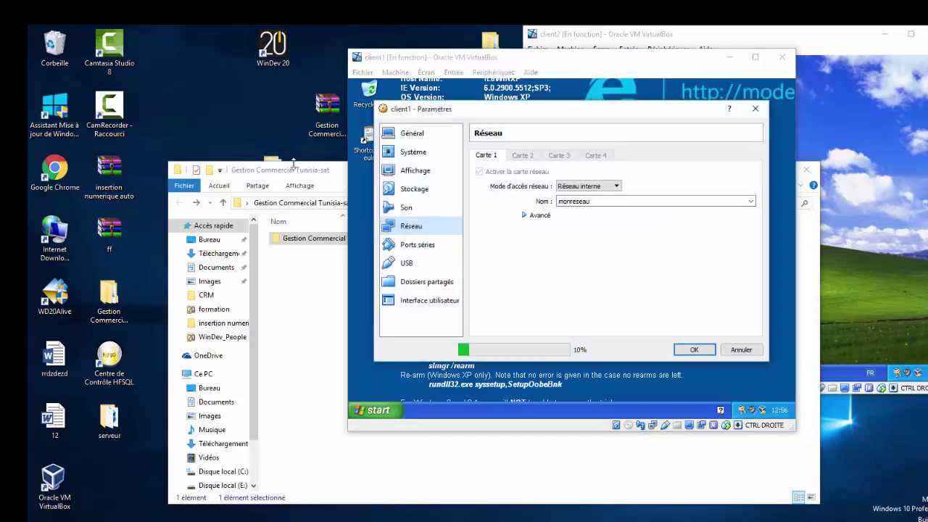
pyautogui.click(431, 287)
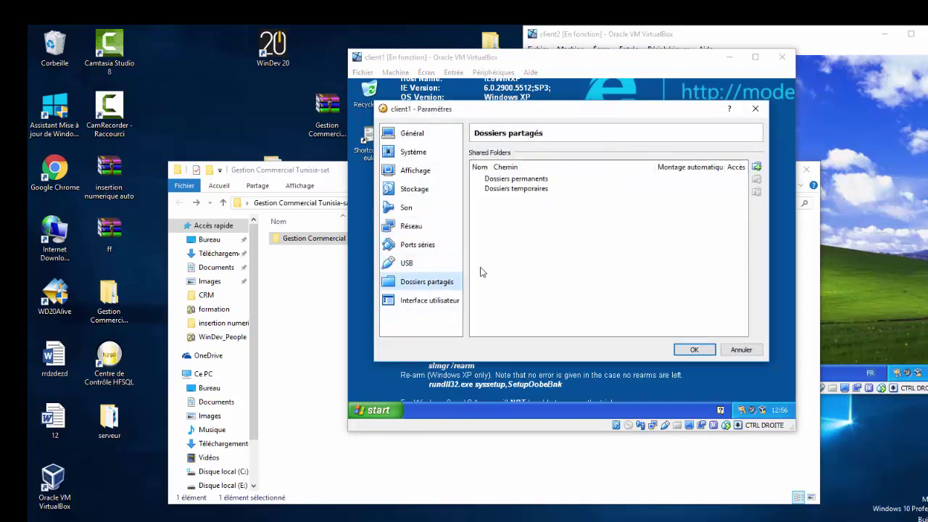
pyautogui.click(757, 166)
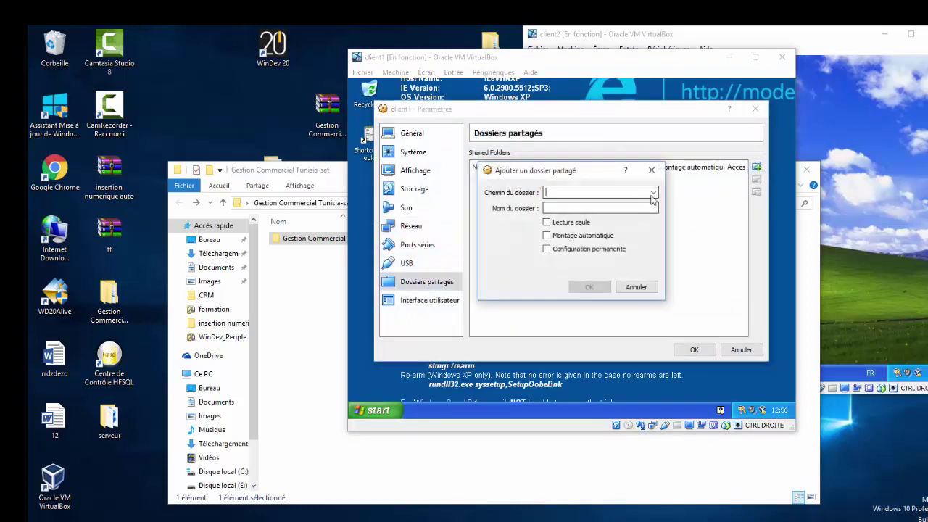
# Step: Choose the Gestion Commercial Tunisia-sat folder on the host desktop as the shared folder path, closing the open host folder window
pyautogui.click(655, 199)
pyautogui.click(616, 210)
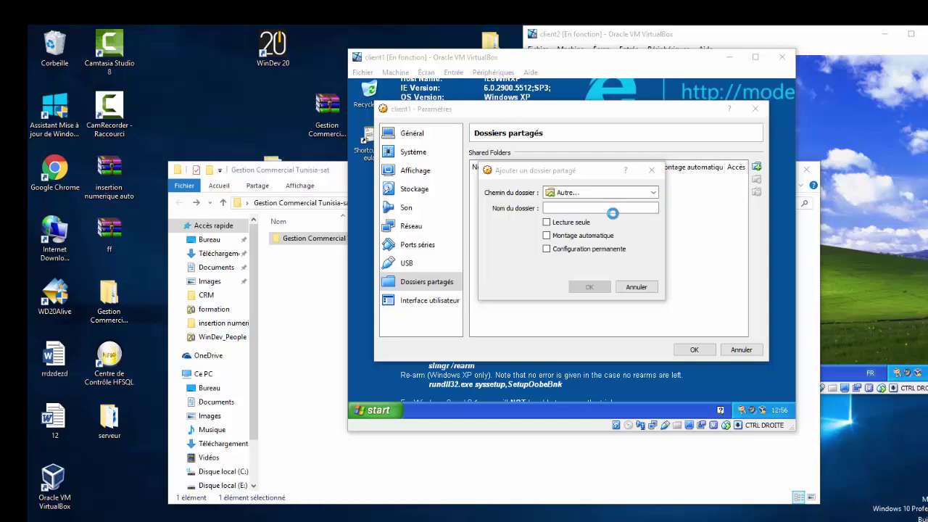
pyautogui.click(814, 177)
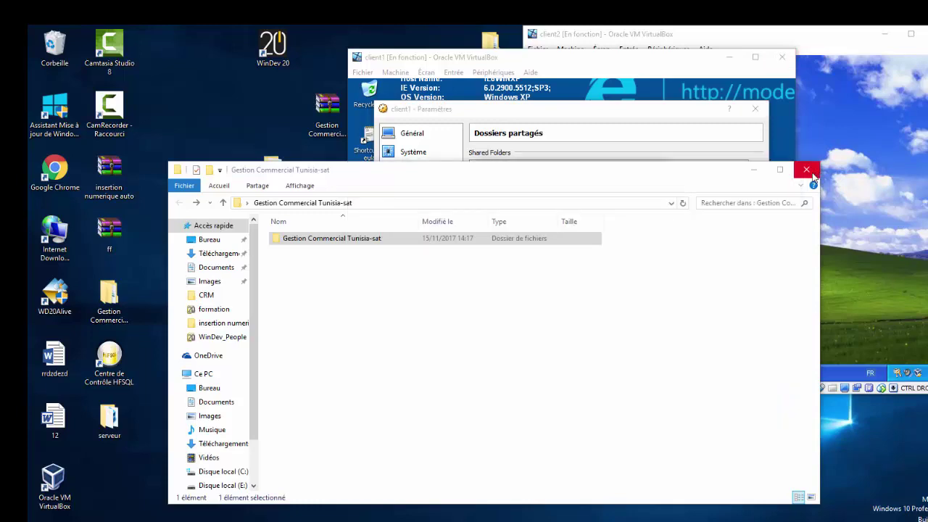
pyautogui.click(812, 173)
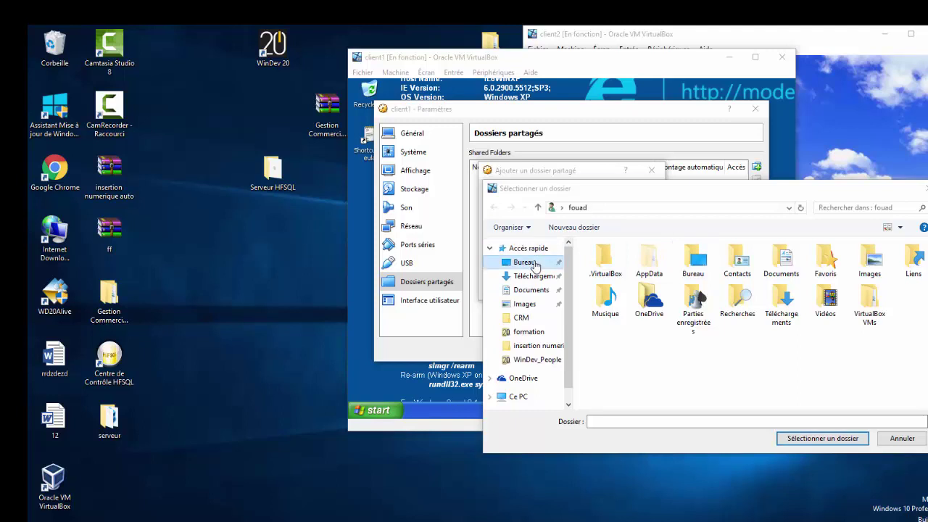
pyautogui.click(527, 262)
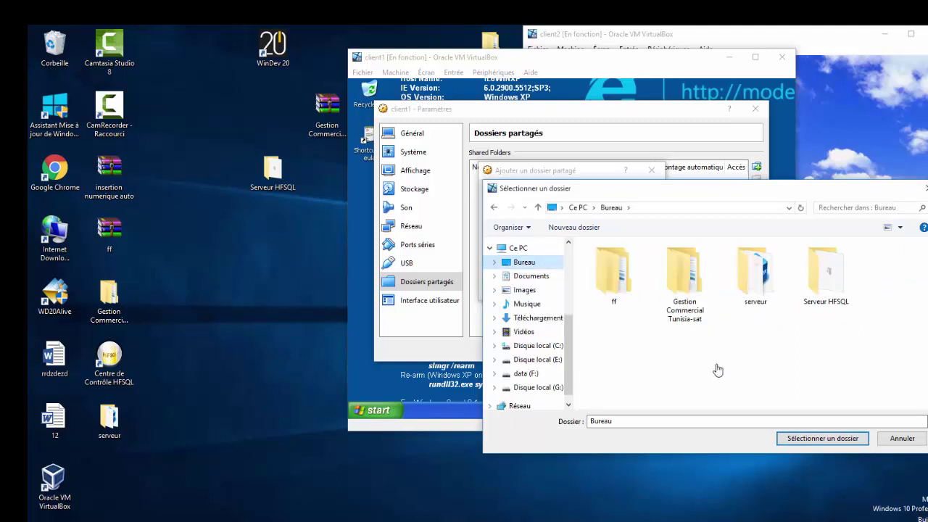
pyautogui.click(687, 303)
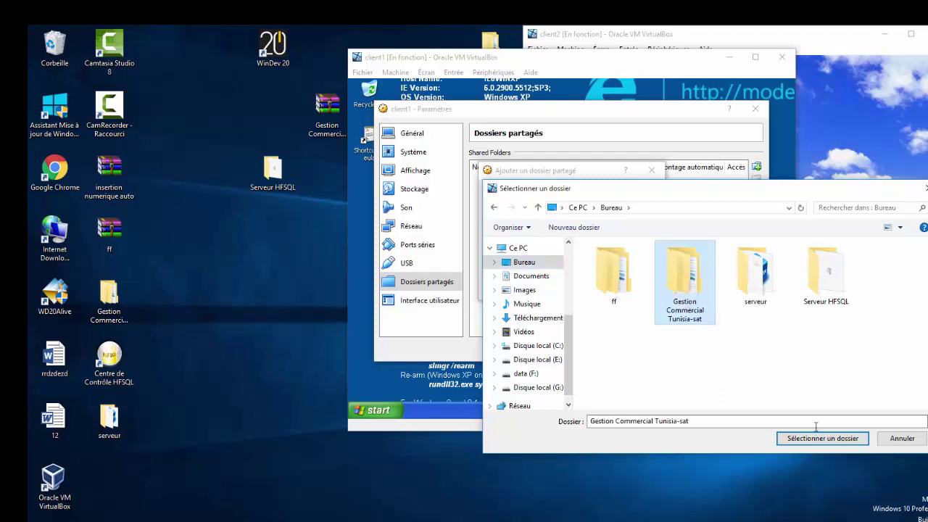
pyautogui.click(815, 439)
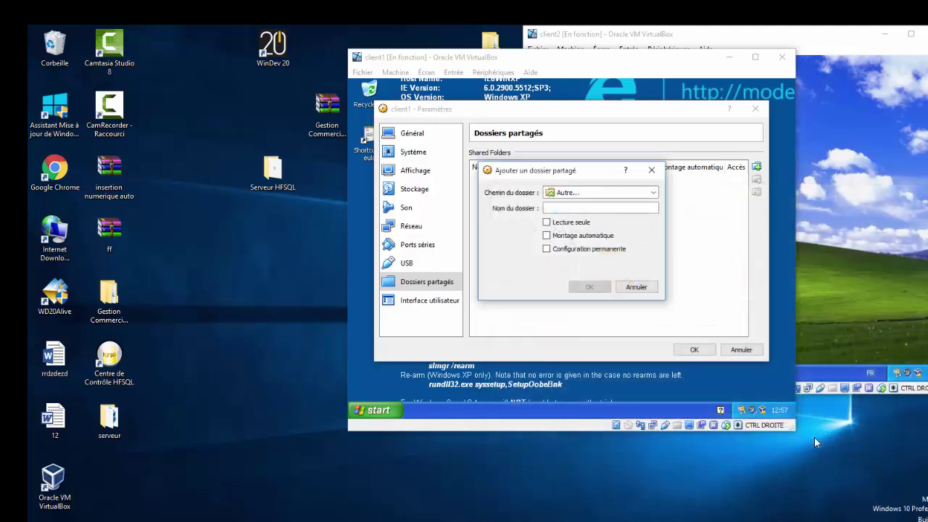
# Step: Enable automatic mounting and permanent configuration for the shared folder and save the client1 settings
pyautogui.click(547, 235)
pyautogui.click(547, 248)
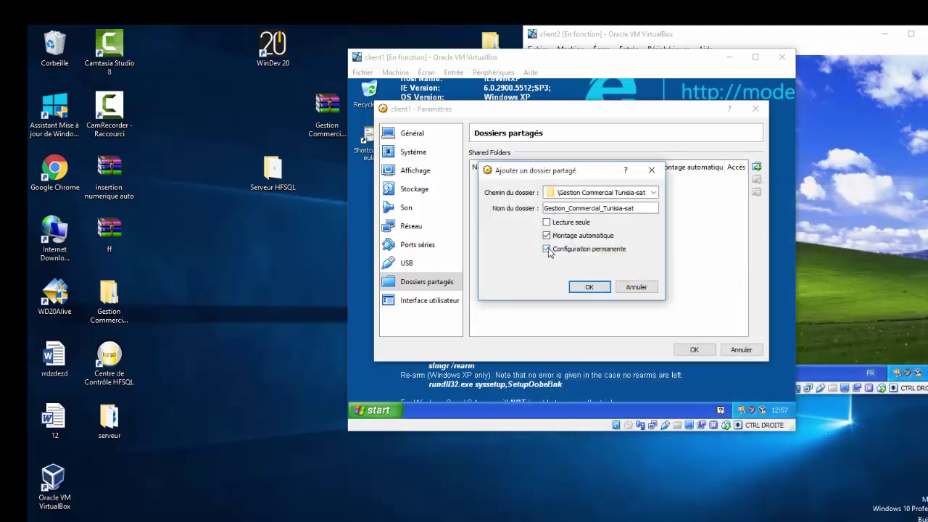
pyautogui.click(592, 289)
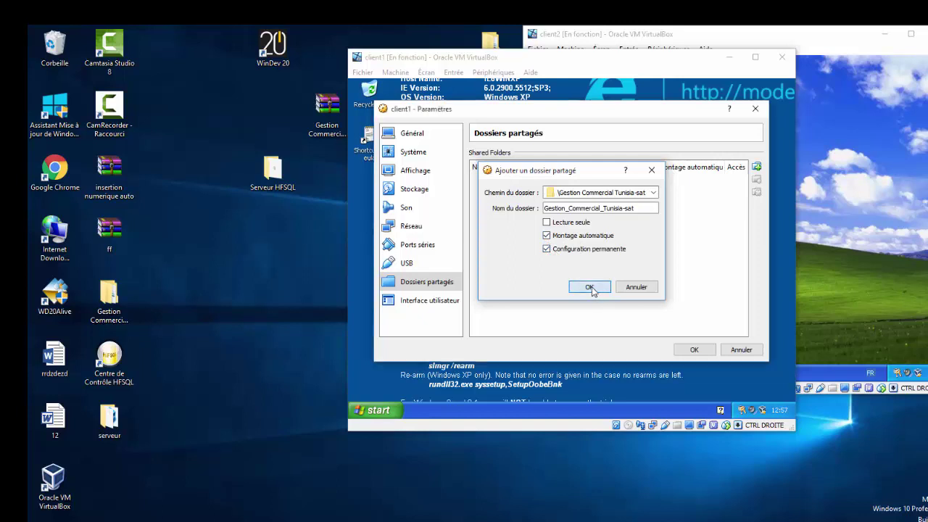
pyautogui.click(696, 353)
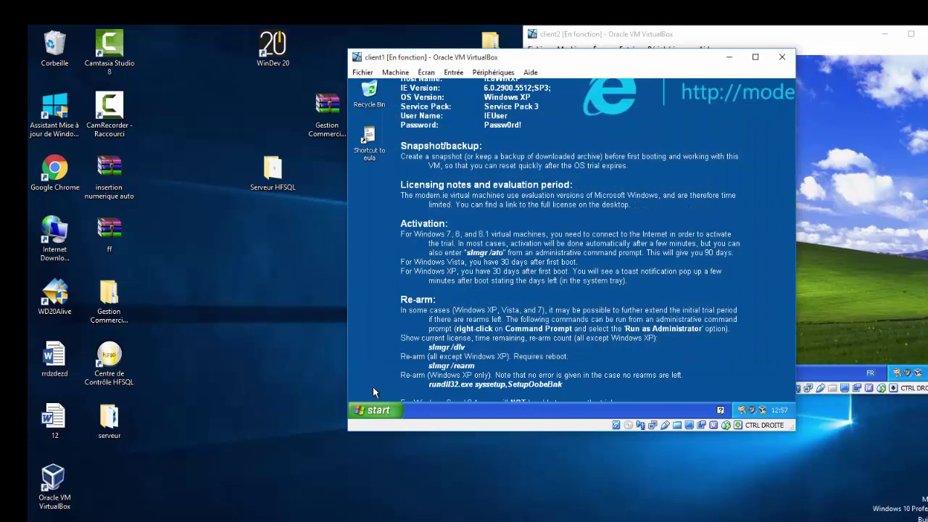
# Step: Open My Network Places on client1 and view the workgroup computers
pyautogui.click(373, 411)
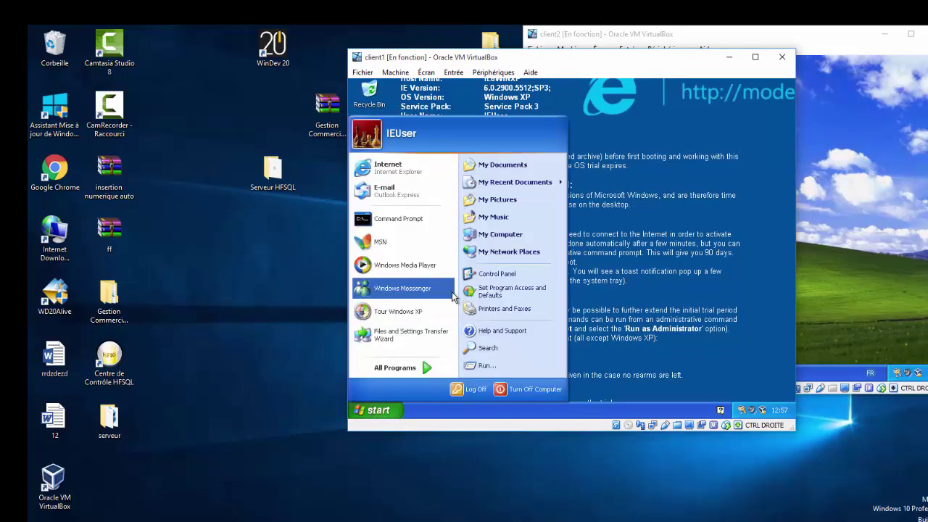
pyautogui.click(517, 254)
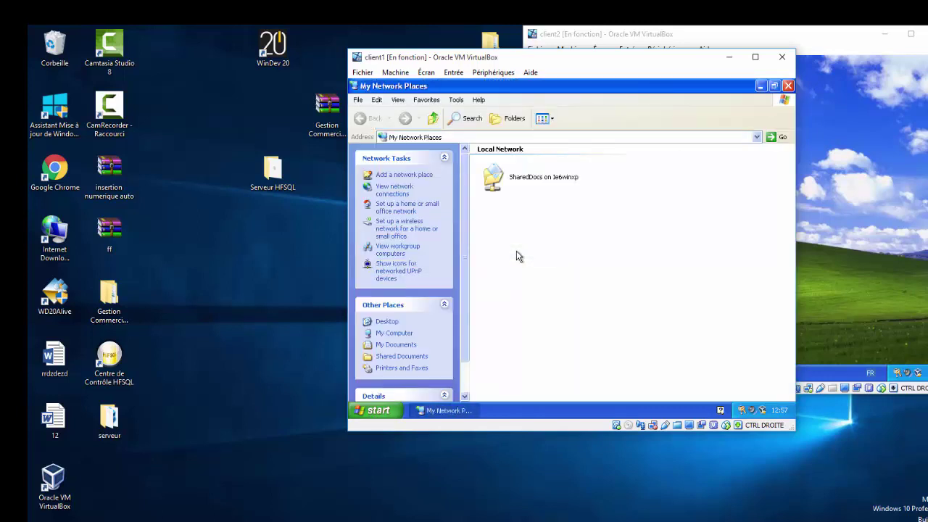
pyautogui.click(402, 249)
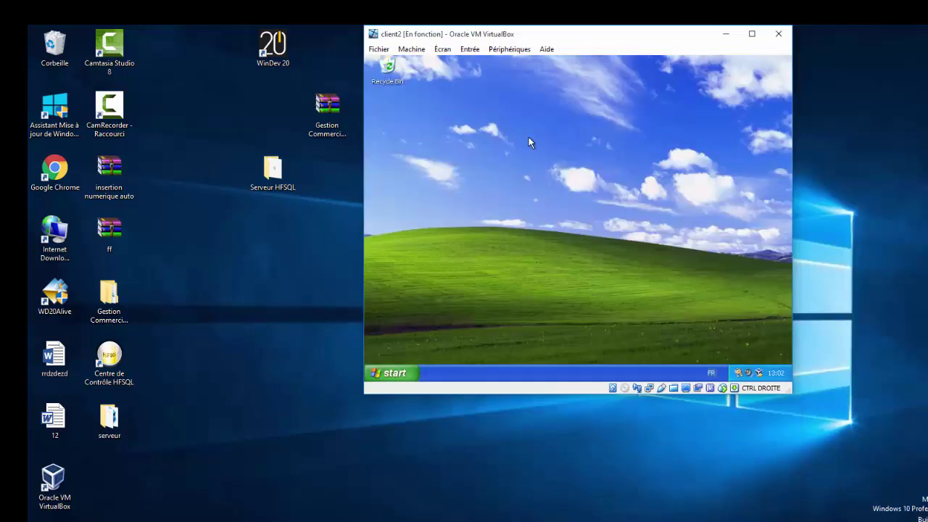
# Step: Check the shared folders configured in the client2 virtual machine's settings and close the settings
pyautogui.click(510, 50)
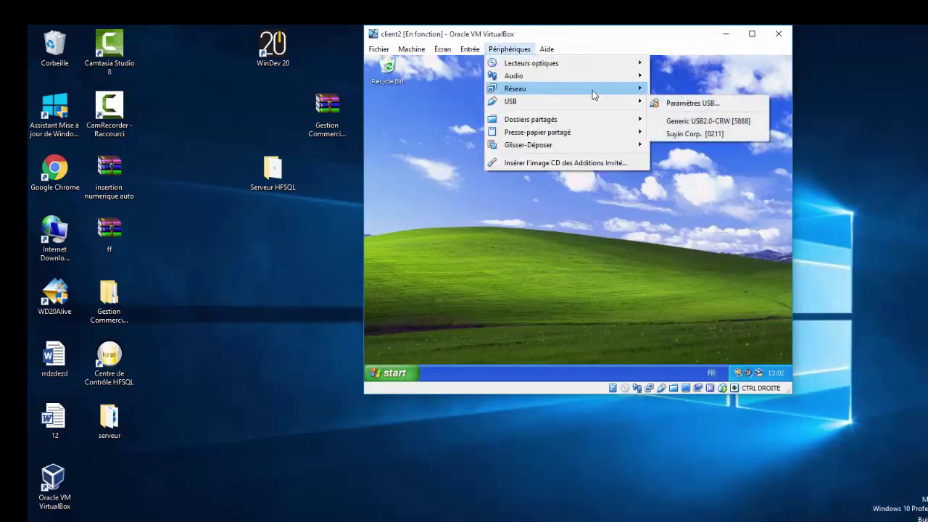
pyautogui.moveTo(594, 90)
pyautogui.click(668, 91)
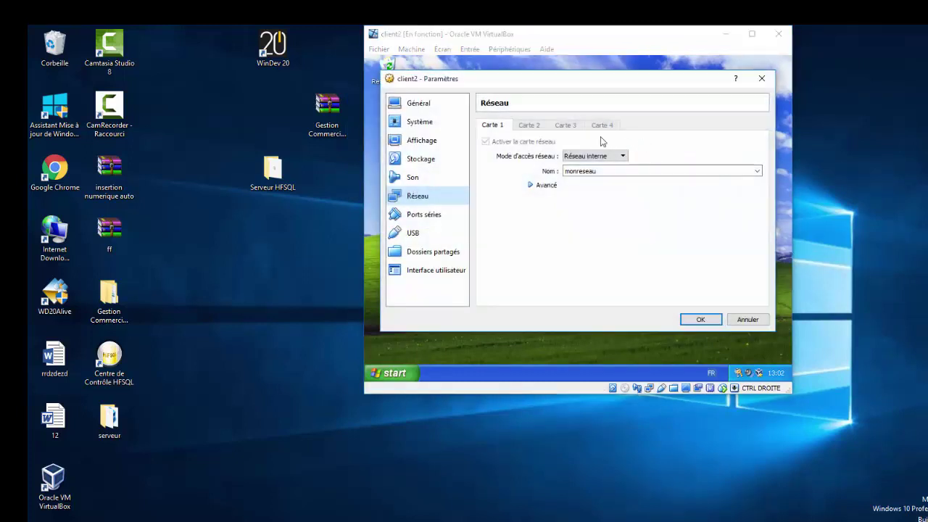
pyautogui.click(444, 254)
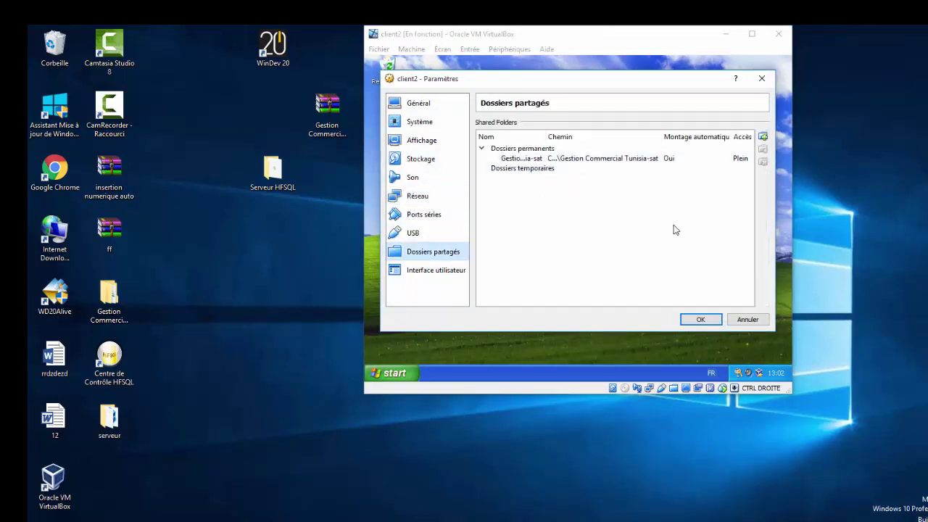
pyautogui.click(683, 324)
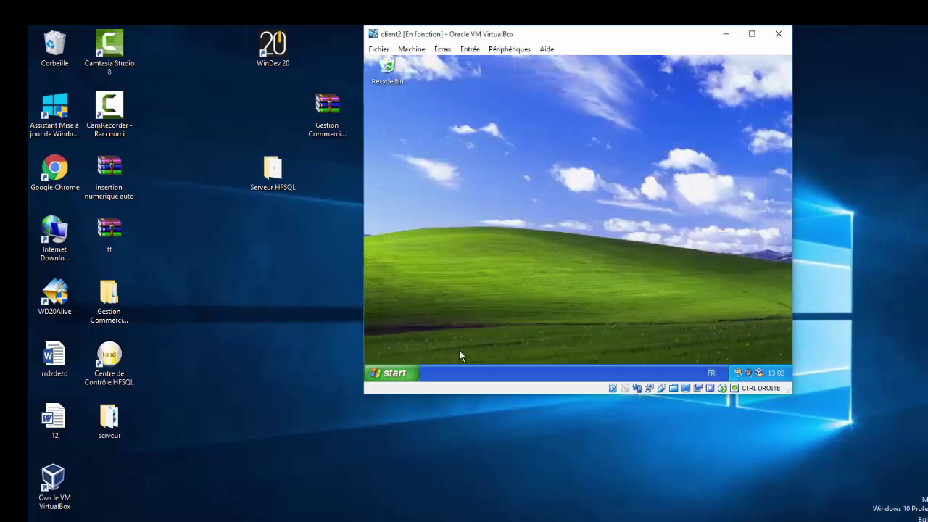
# Step: Browse from My Computer on client2 to \\VBOXSVR and open the Gestion_Commercial_Tunisia-sat share
pyautogui.click(405, 372)
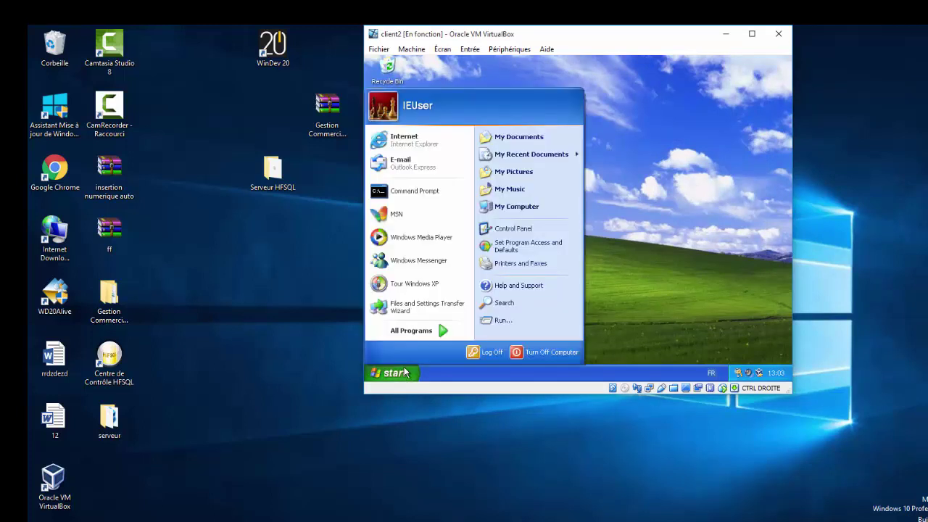
pyautogui.click(503, 209)
pyautogui.click(460, 114)
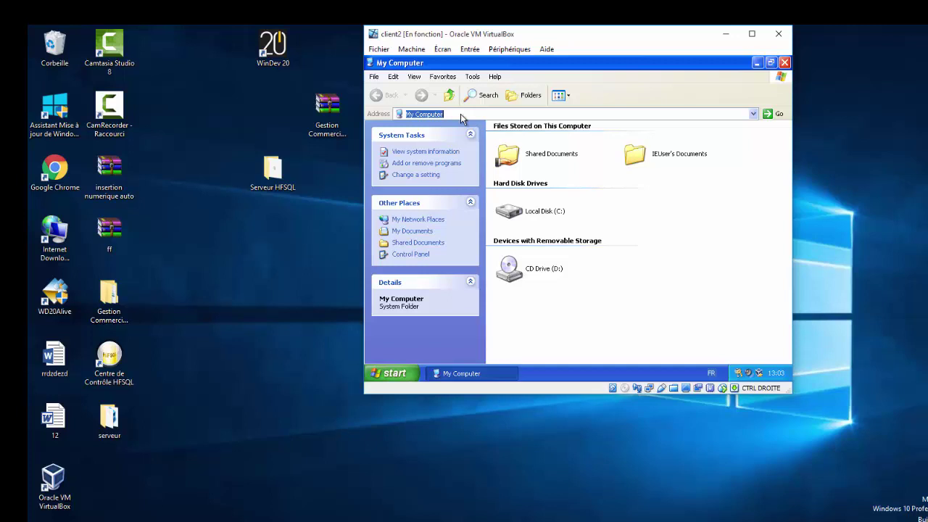
pyautogui.press('BackSpace')
pyautogui.write('\\')
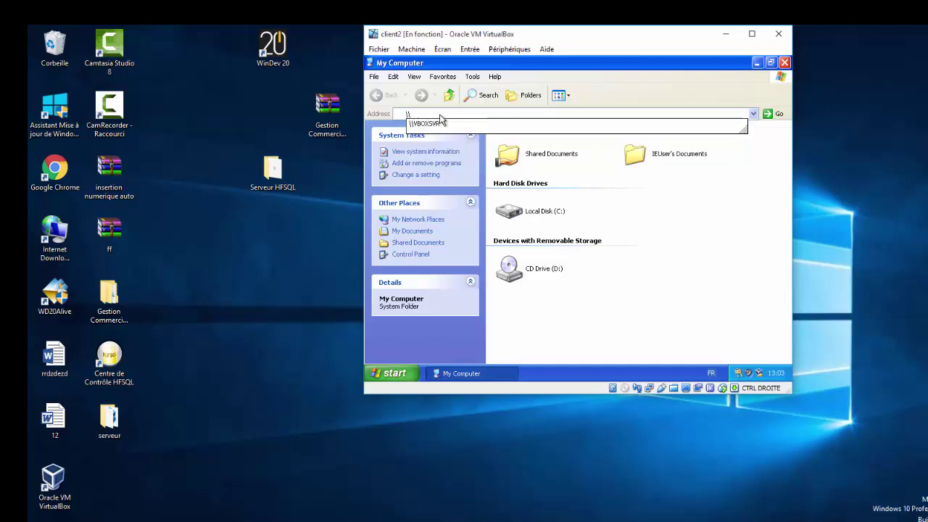
pyautogui.write('\\')
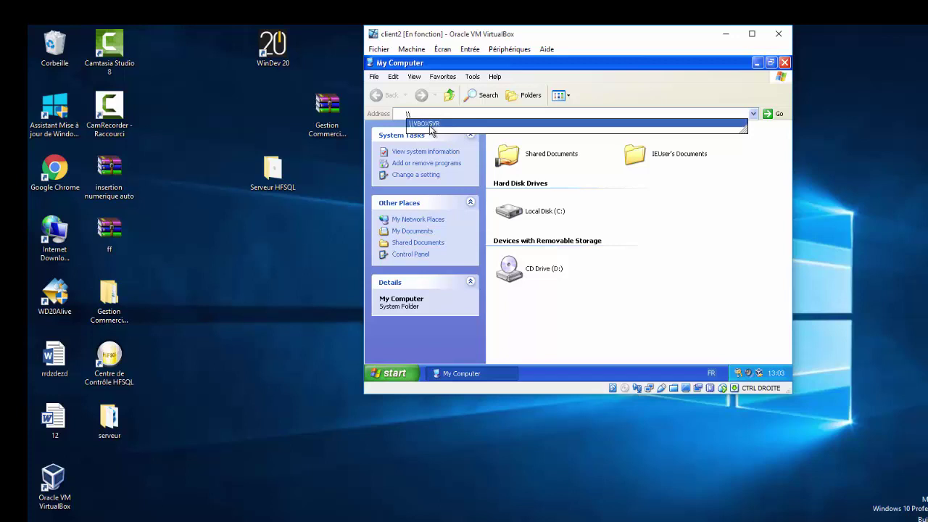
pyautogui.click(429, 125)
pyautogui.click(529, 140)
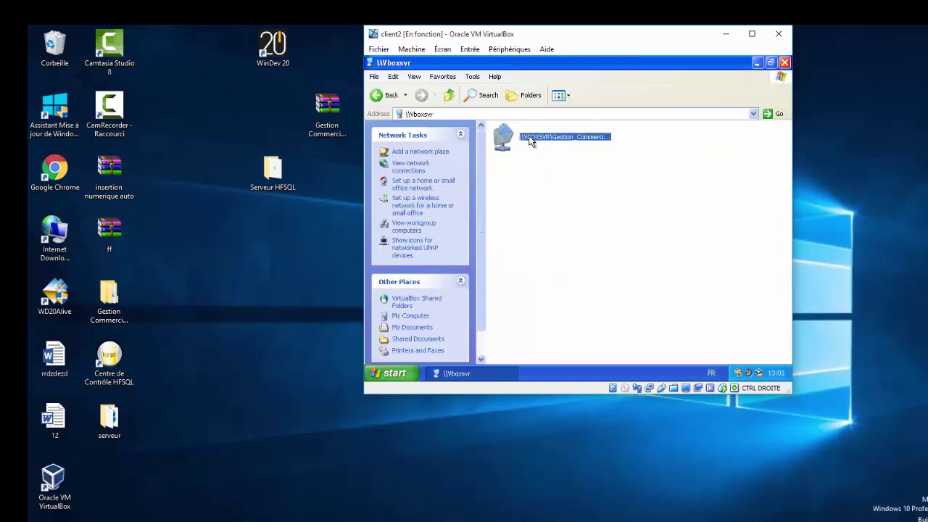
pyautogui.doubleClick(529, 139)
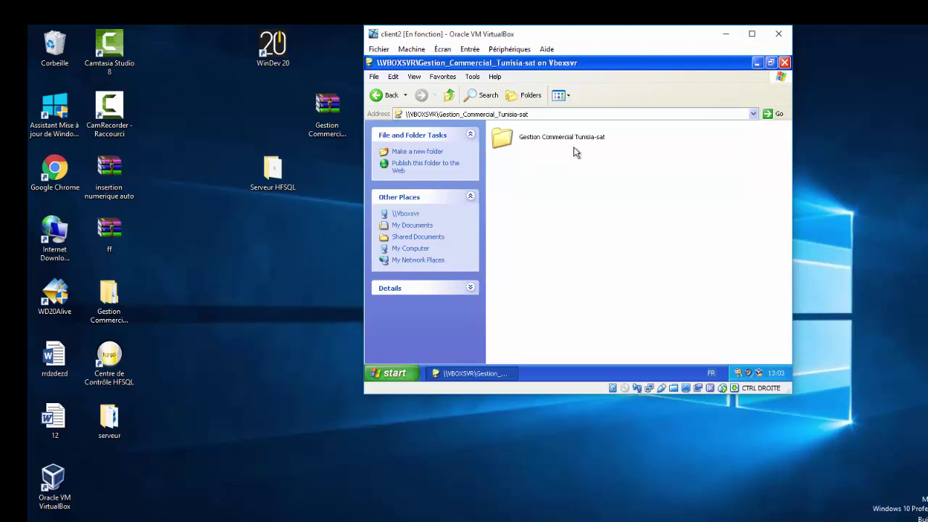
# Step: Open the Exe folder inside the shared innermost project folder and locate the Gestion Commercial Tunisia-sat application
pyautogui.doubleClick(572, 145)
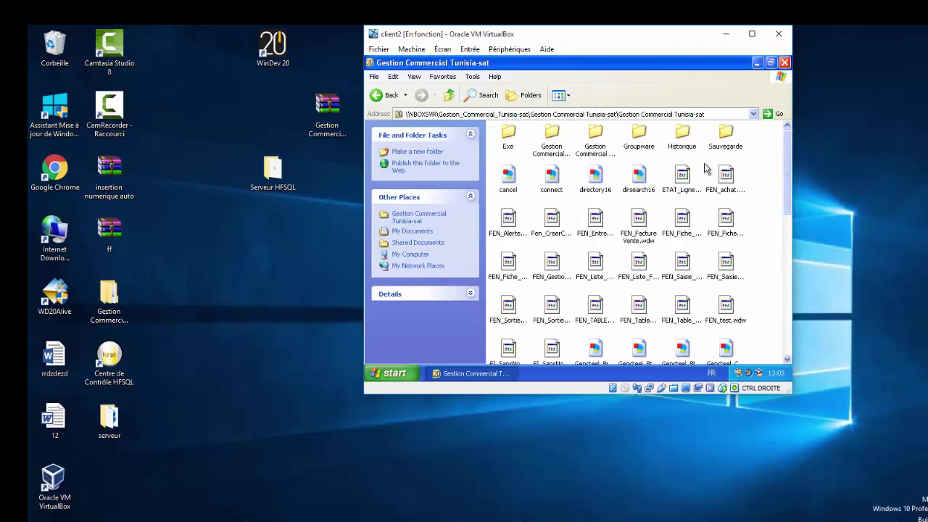
pyautogui.click(505, 148)
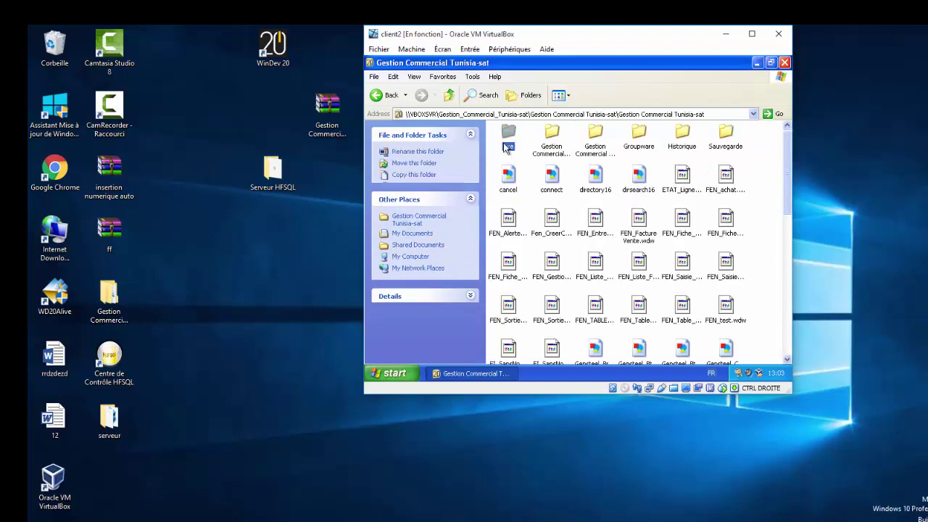
pyautogui.doubleClick(507, 148)
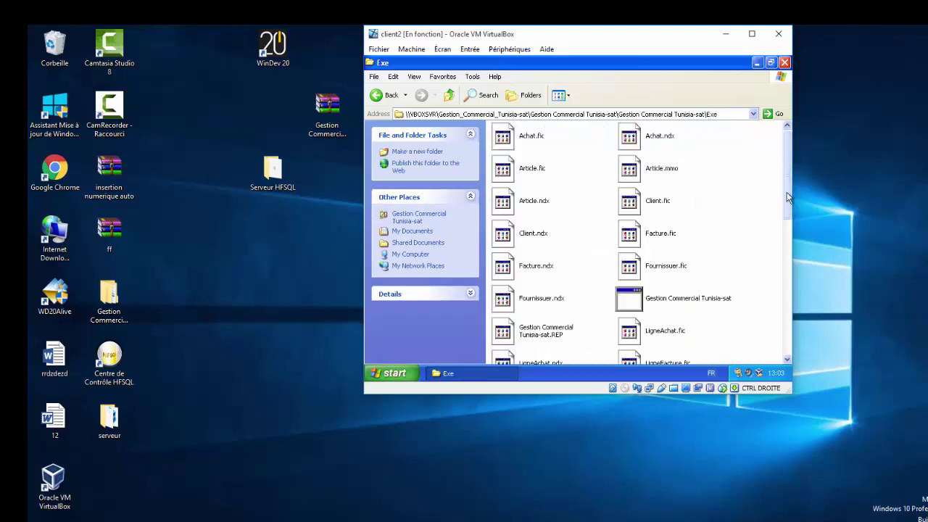
pyautogui.scroll(-3, 789, 197)
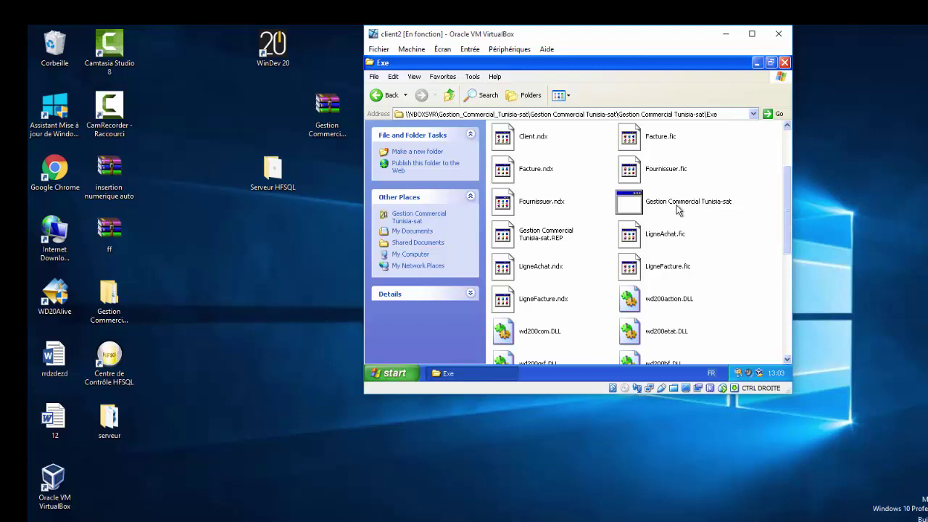
# Step: Launch Gestion Commercial Tunisia-sat from the shared Exe folder, enlarge the client2 window and minimize the folder
pyautogui.click(678, 209)
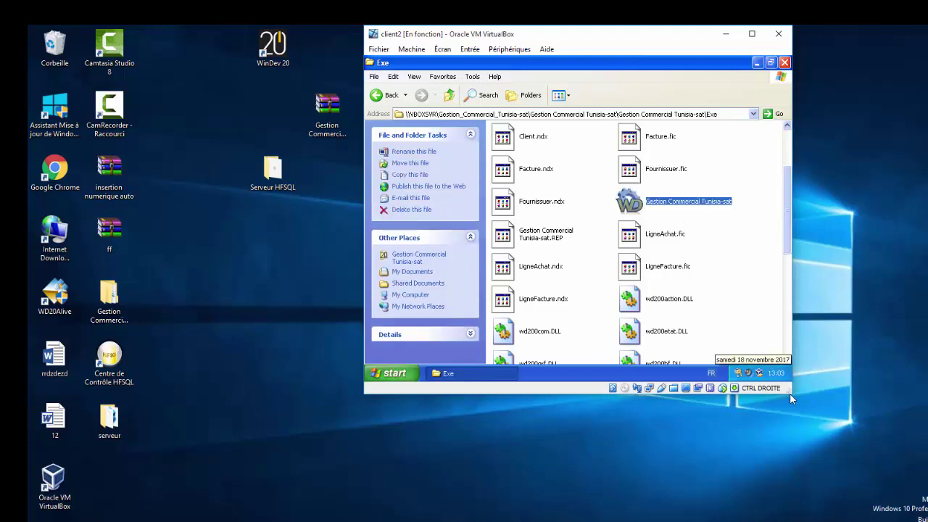
pyautogui.moveTo(789, 398); pyautogui.dragTo(927, 490)
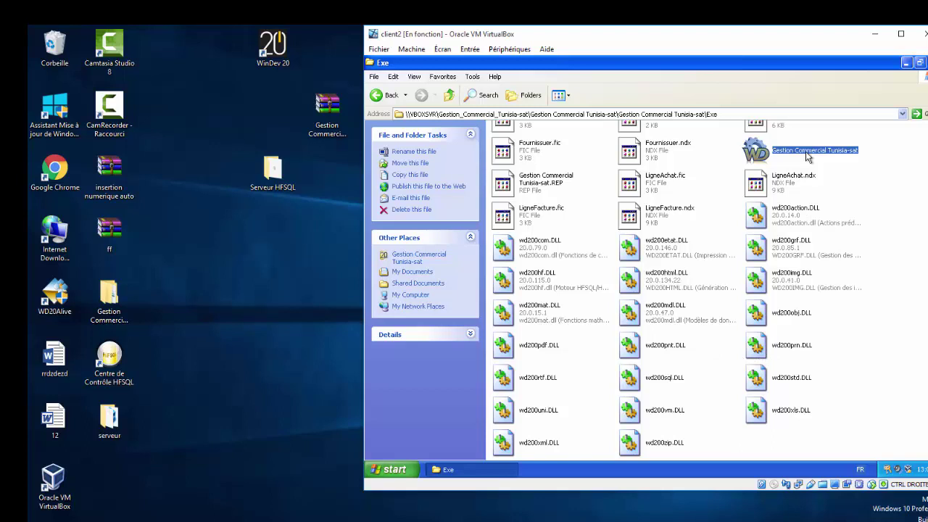
pyautogui.click(906, 63)
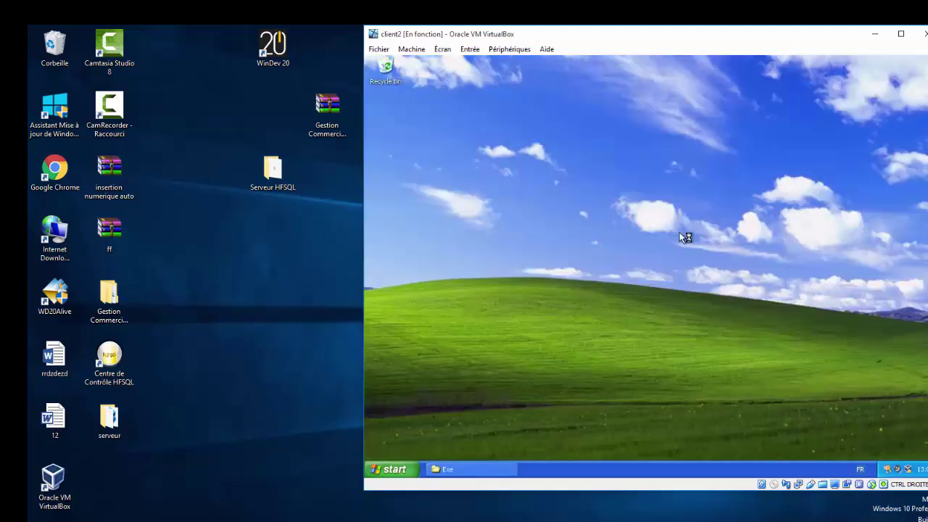
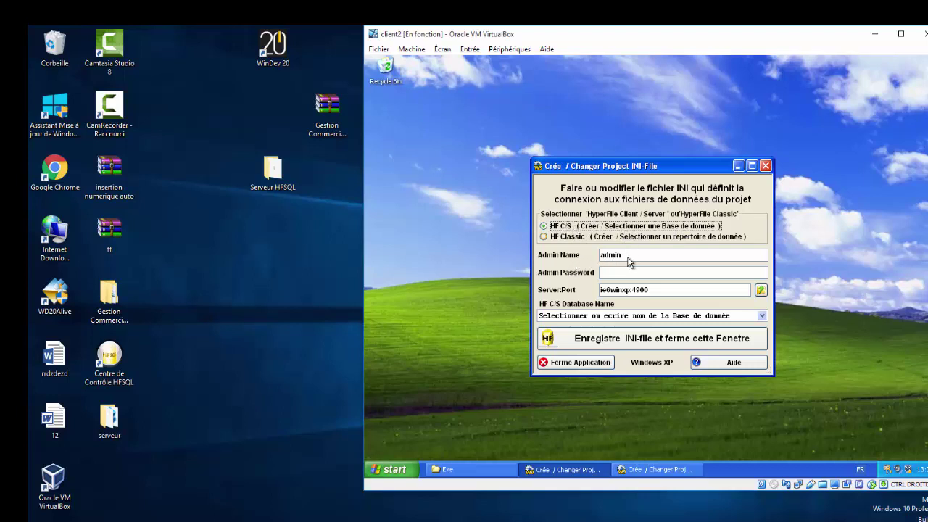
# Step: Set the Server:Port value in the project INI-file window to 192.168.1.1:4900
pyautogui.click(606, 275)
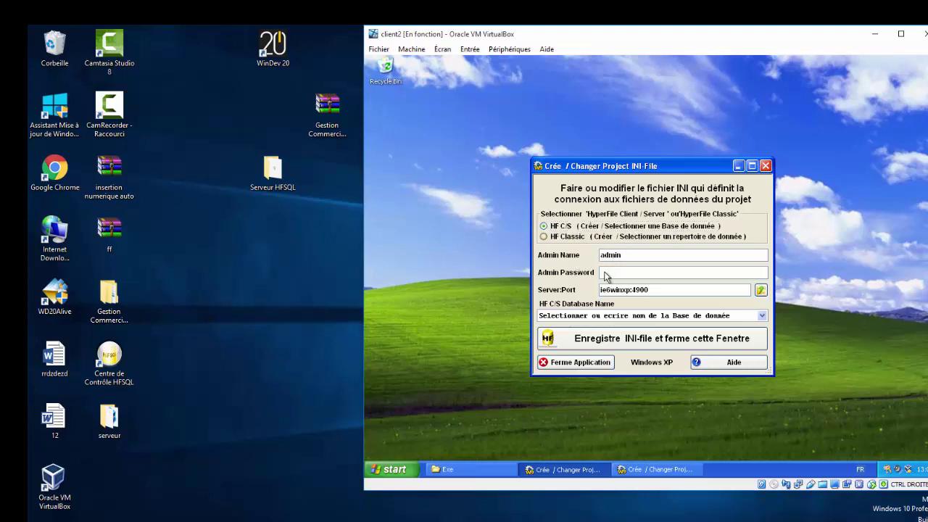
pyautogui.click(663, 291)
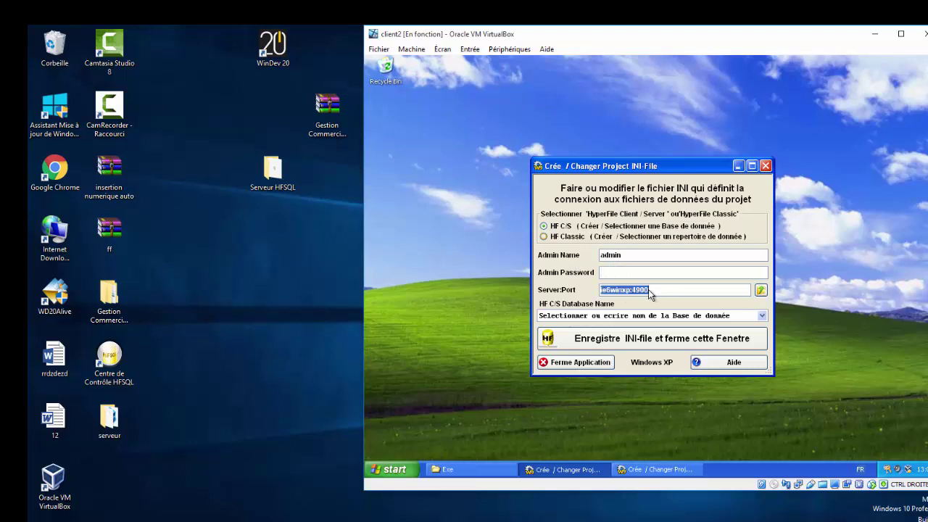
pyautogui.press('BackSpace')
pyautogui.write('192.168.1.1:')
pyautogui.write('4900')
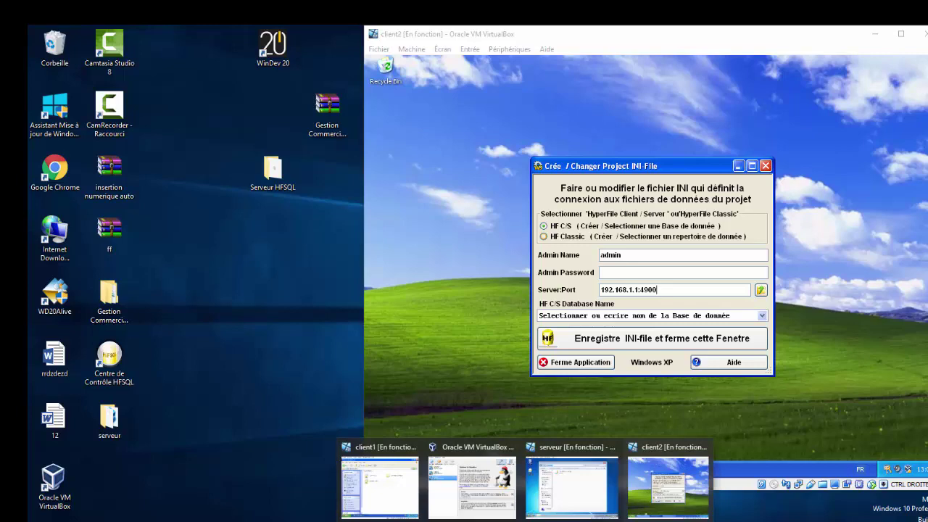
# Step: Close the \\VBOXSVR folder window on the serveur virtual machine and return to client2
pyautogui.click(584, 461)
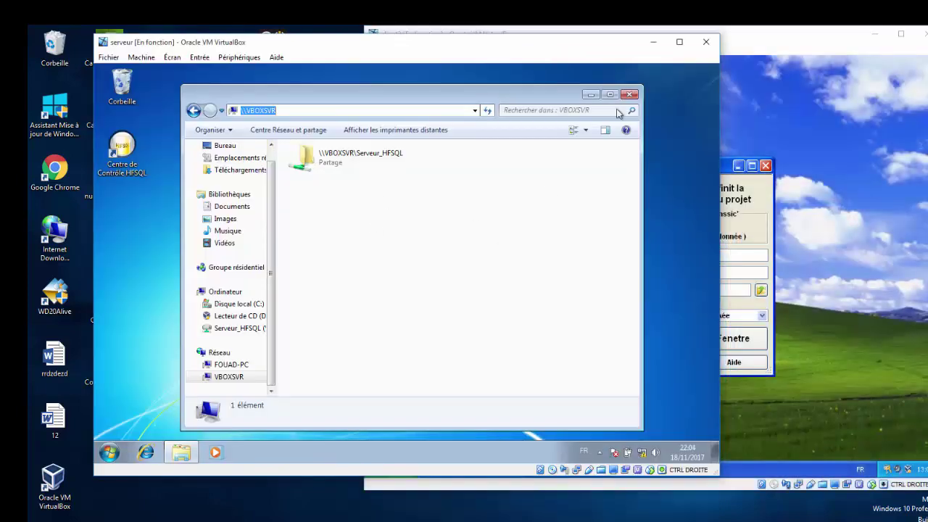
pyautogui.click(629, 95)
pyautogui.click(778, 52)
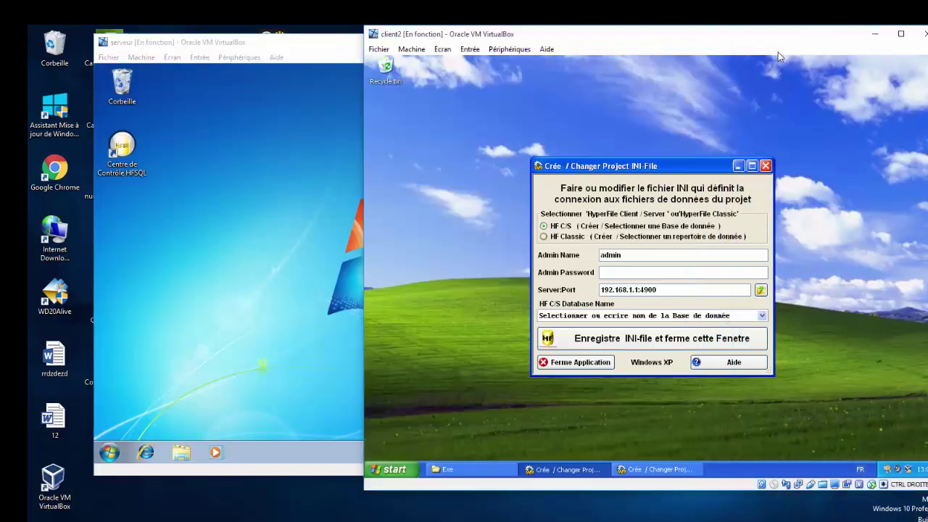
# Step: Load the server's database list, save the INI file with tuto as the HF C/S database name, and close the remaining configuration window
pyautogui.click(760, 290)
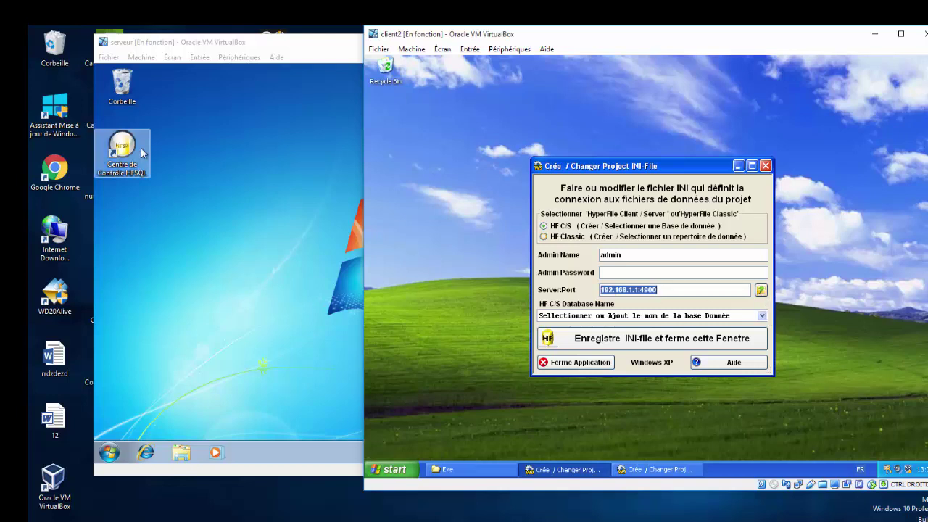
pyautogui.click(762, 316)
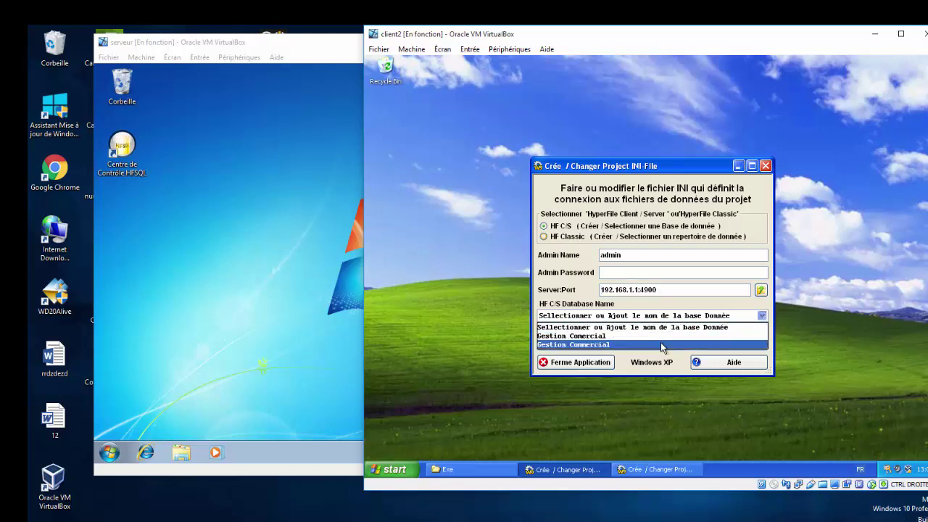
pyautogui.click(743, 319)
pyautogui.moveTo(742, 319); pyautogui.dragTo(533, 330)
pyautogui.press('BackSpace')
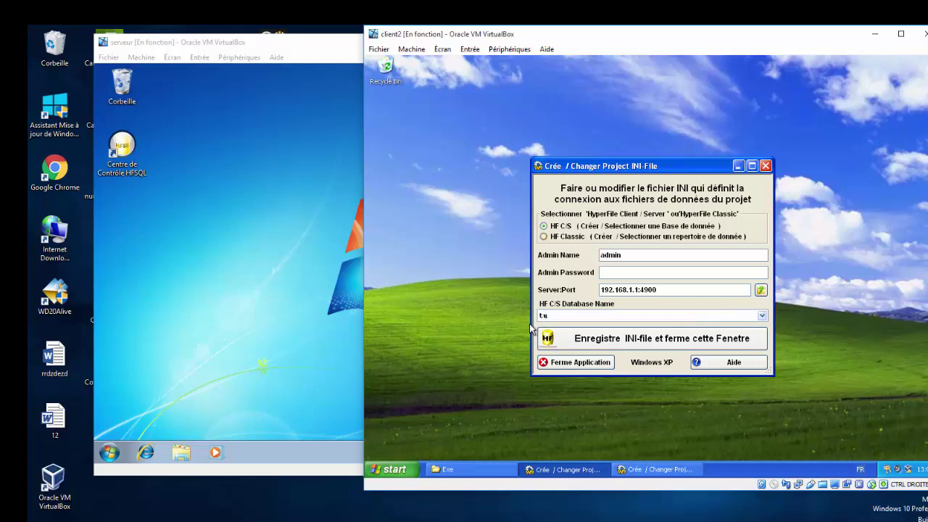
pyautogui.click(608, 343)
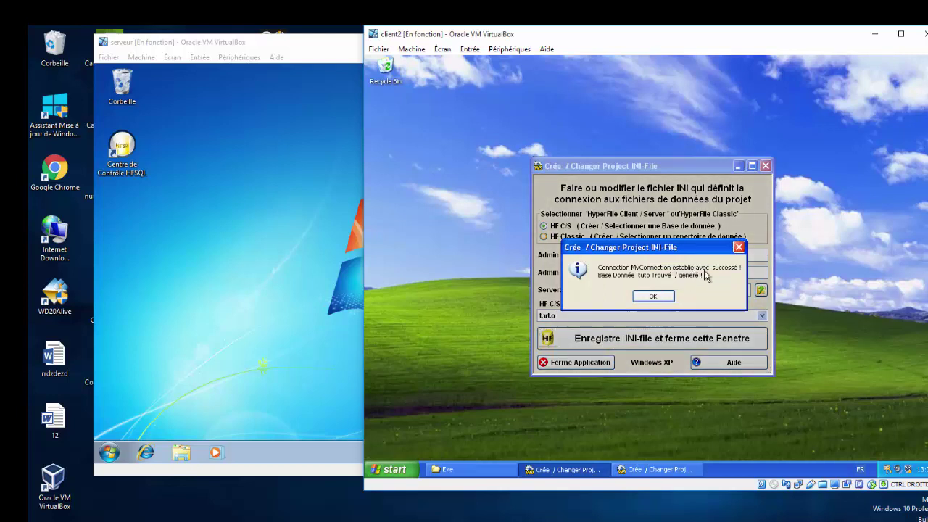
pyautogui.click(653, 296)
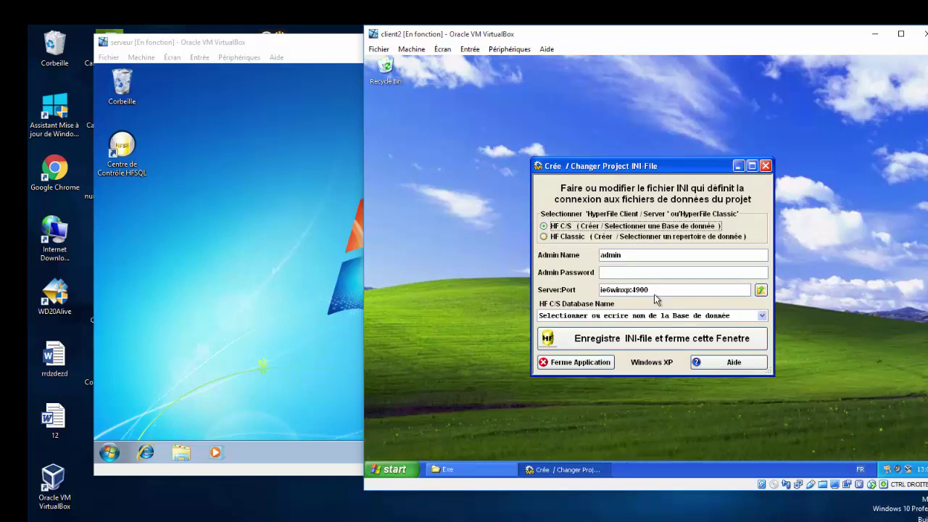
pyautogui.click(765, 166)
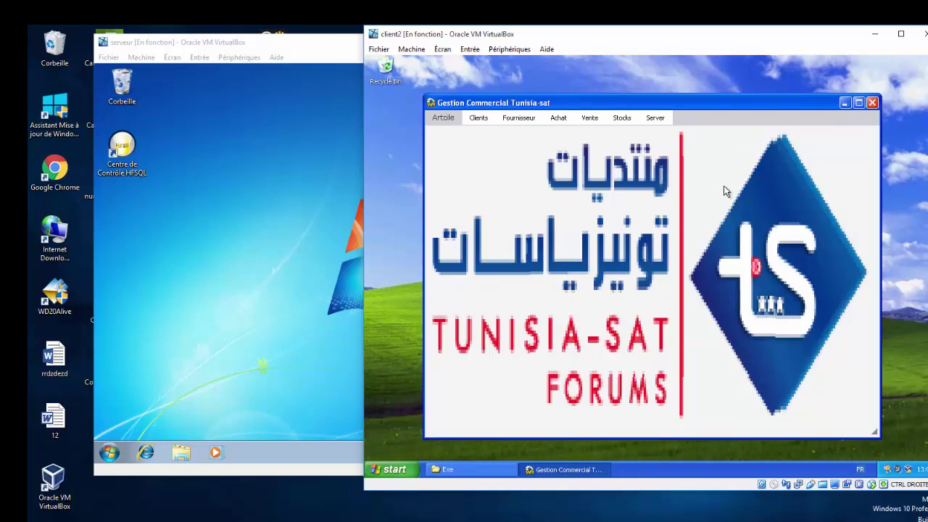
# Step: Add an article with the reference "poste client 1" and open the article list
pyautogui.click(448, 121)
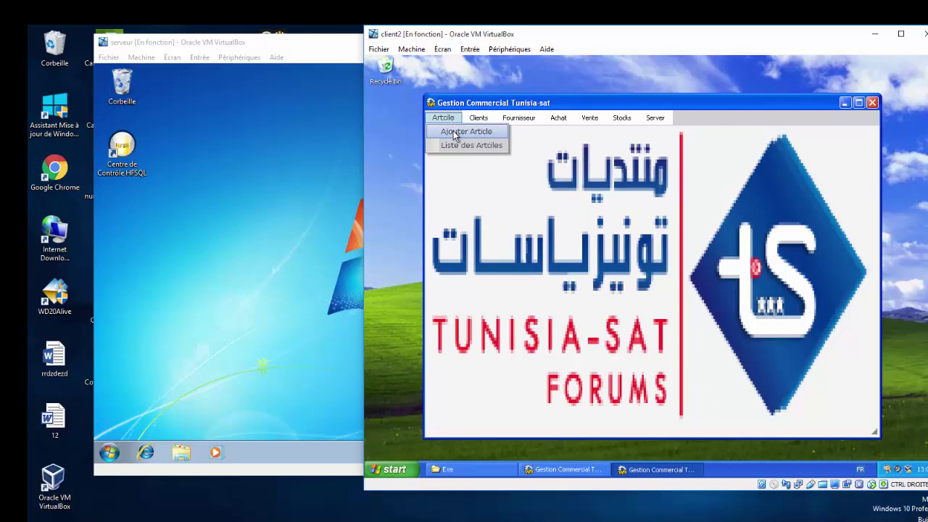
pyautogui.click(455, 134)
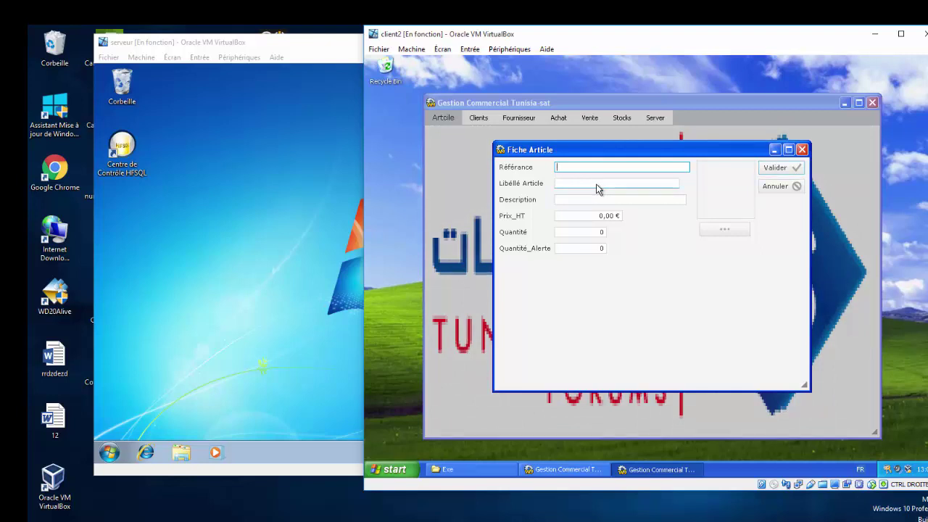
pyautogui.write('poste client 1')
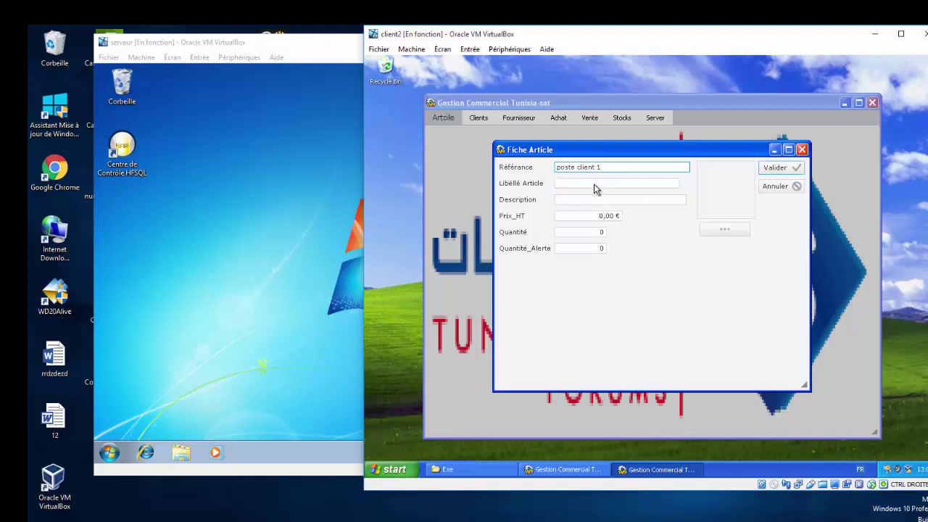
pyautogui.click(774, 168)
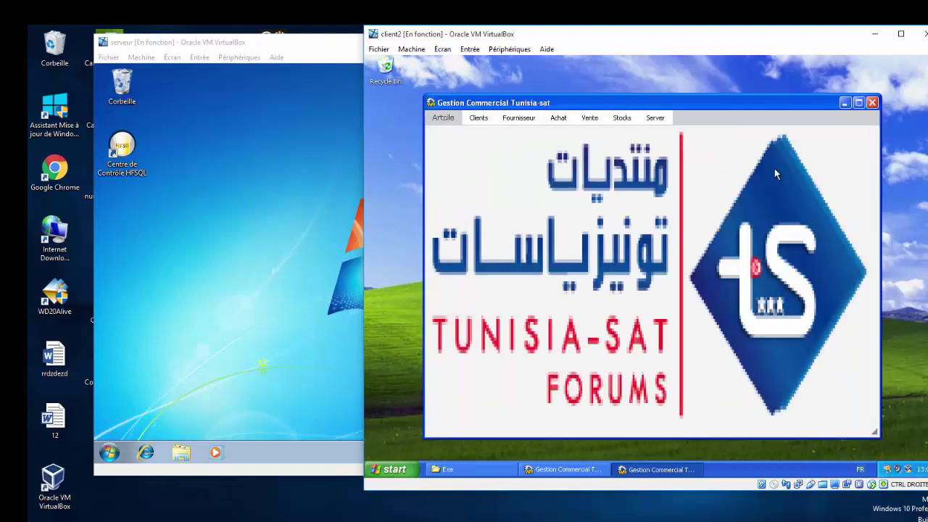
pyautogui.click(451, 121)
pyautogui.click(454, 144)
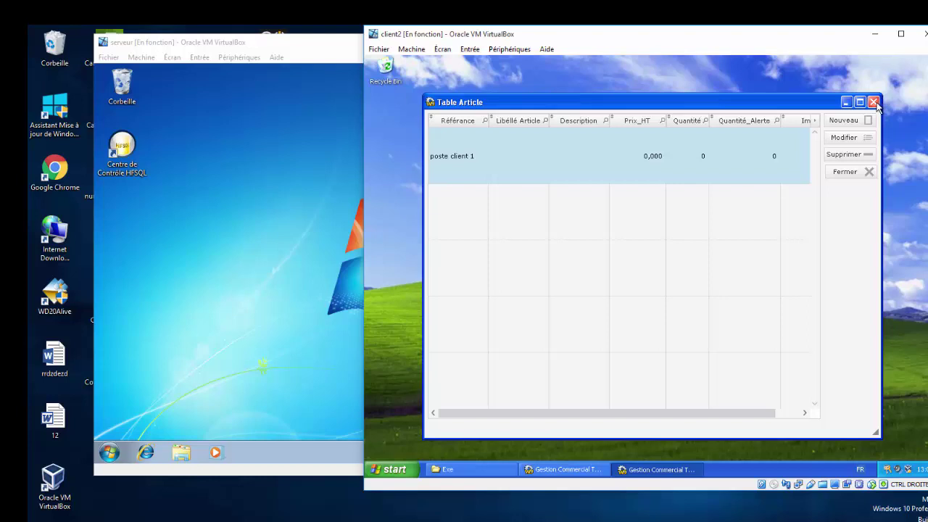
# Step: Open the HFSQL Control Center on the serveur virtual machine and connect to server 127.0.0.1 as admin
pyautogui.click(129, 150)
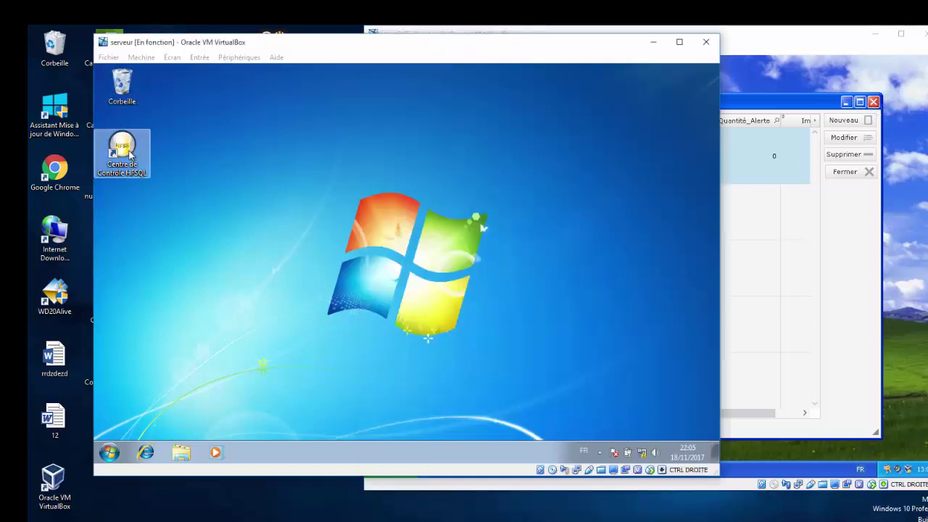
pyautogui.doubleClick(131, 152)
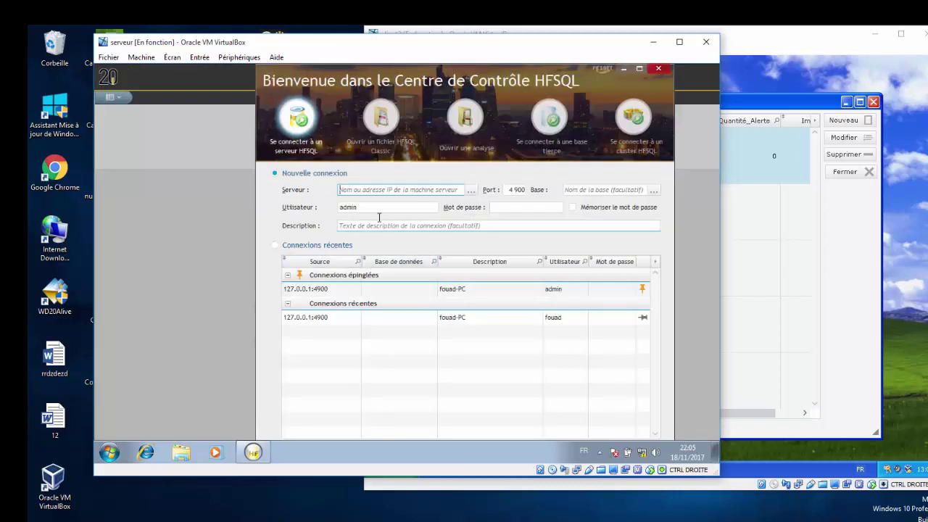
pyautogui.click(380, 191)
pyautogui.write('12')
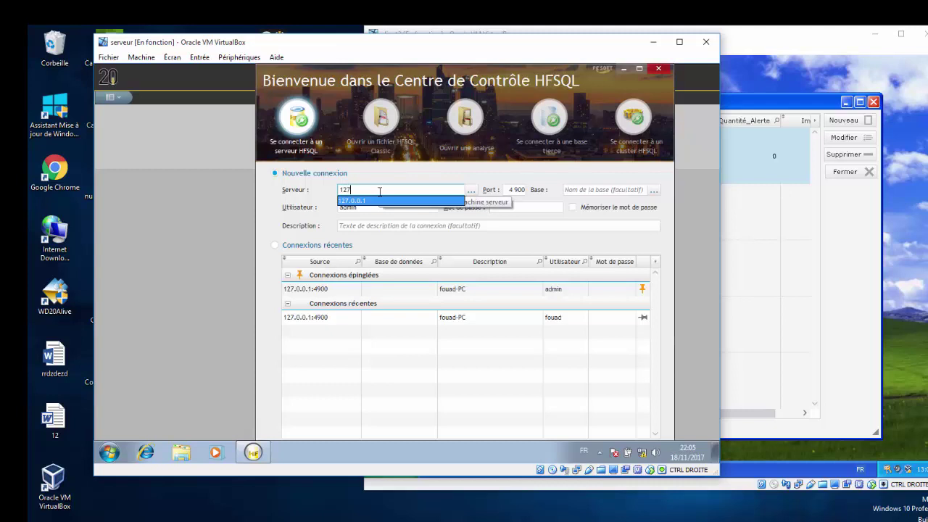
pyautogui.write('7')
pyautogui.click(379, 200)
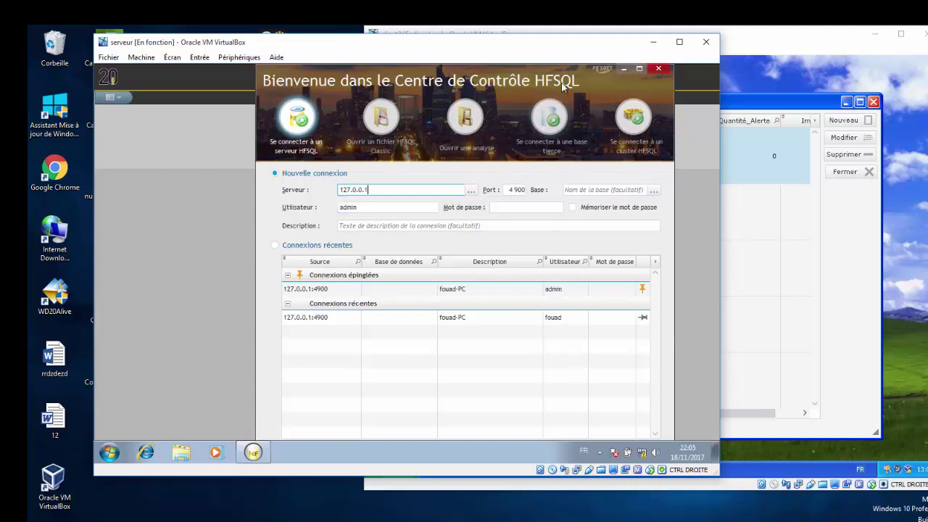
pyautogui.moveTo(564, 85); pyautogui.dragTo(563, 40)
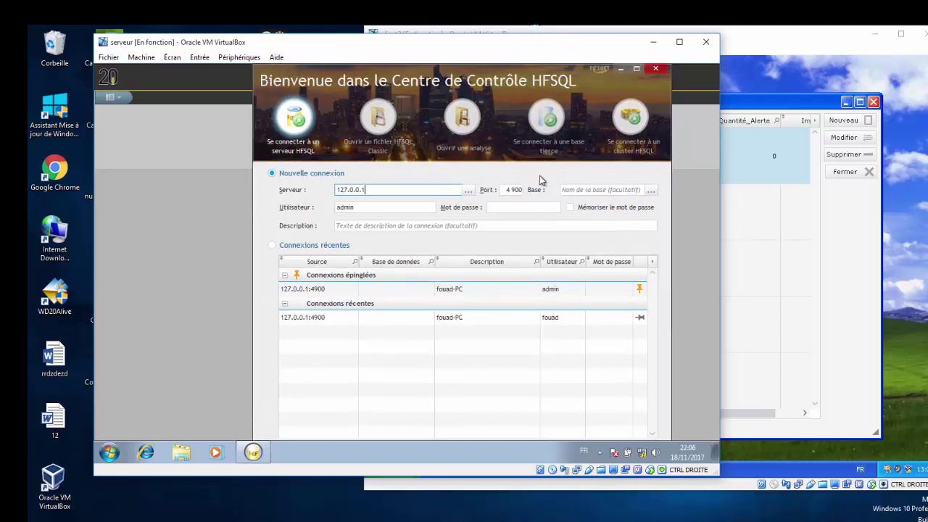
pyautogui.press('Return')
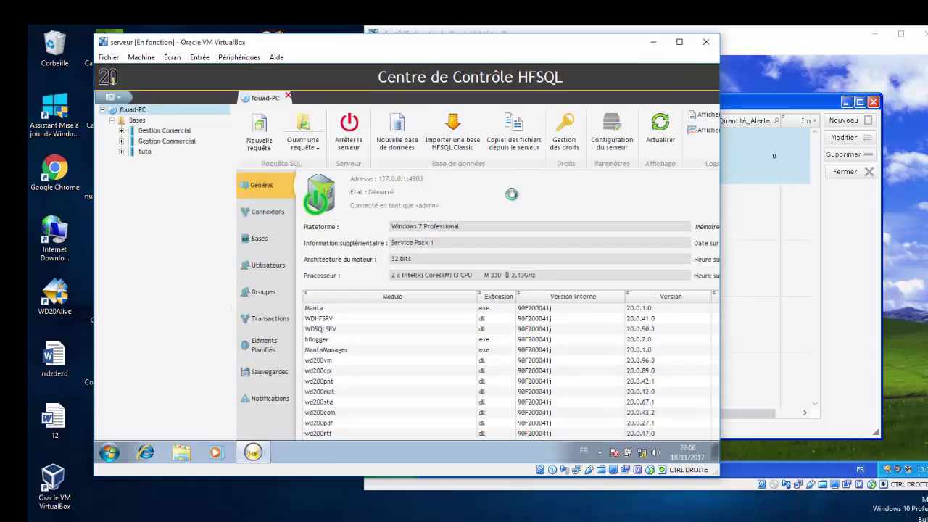
# Step: Open the content of the Article file in the tuto database and compare it with the article table on client2
pyautogui.click(147, 154)
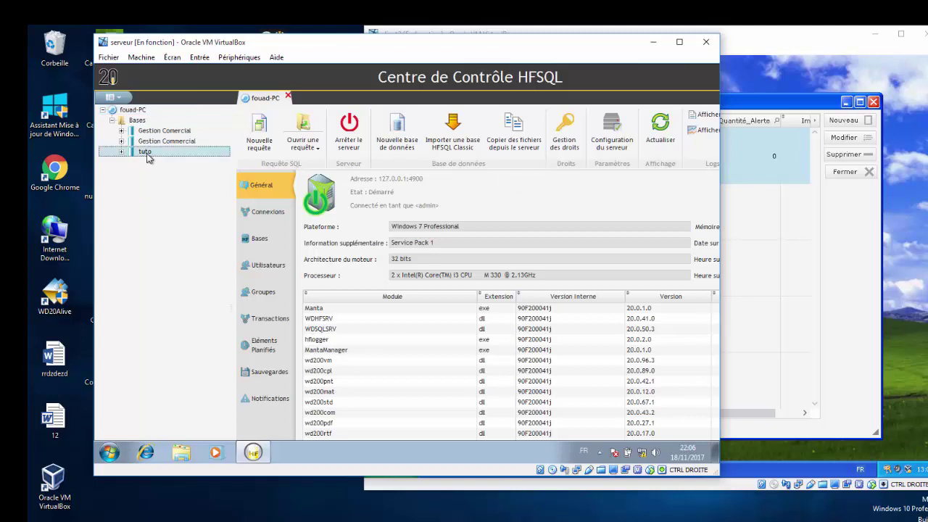
pyautogui.doubleClick(147, 152)
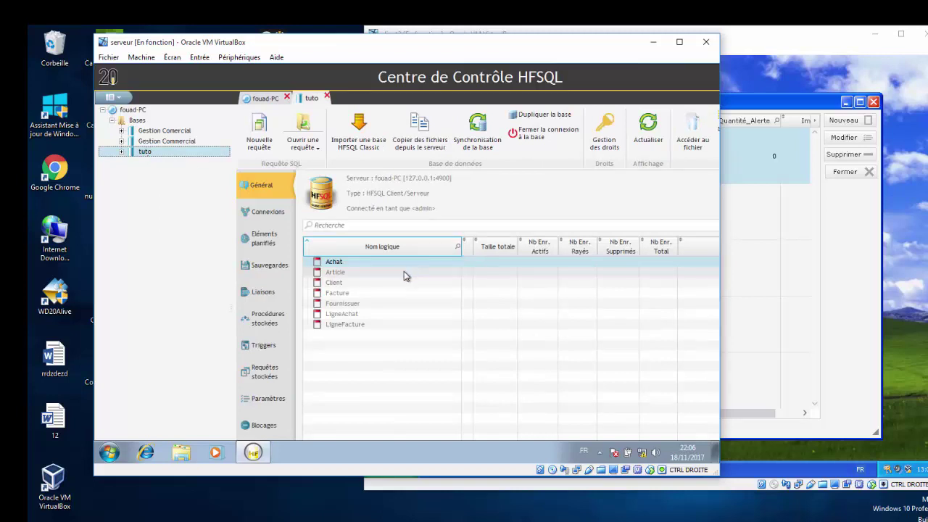
pyautogui.click(377, 274)
pyautogui.doubleClick(378, 273)
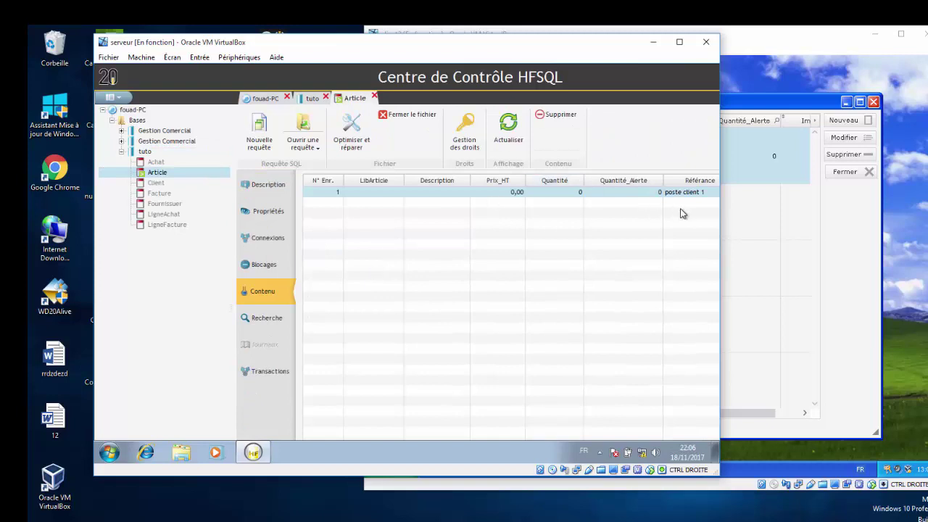
pyautogui.click(778, 68)
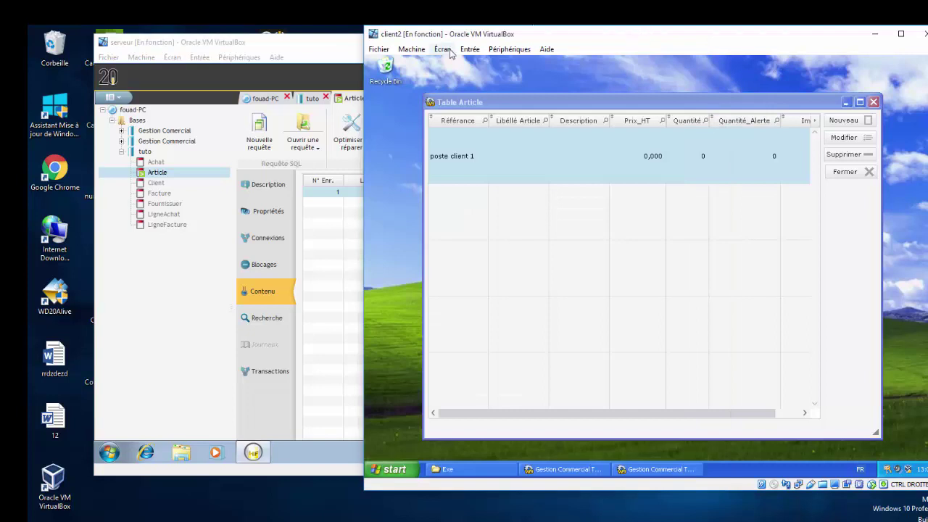
pyautogui.click(276, 52)
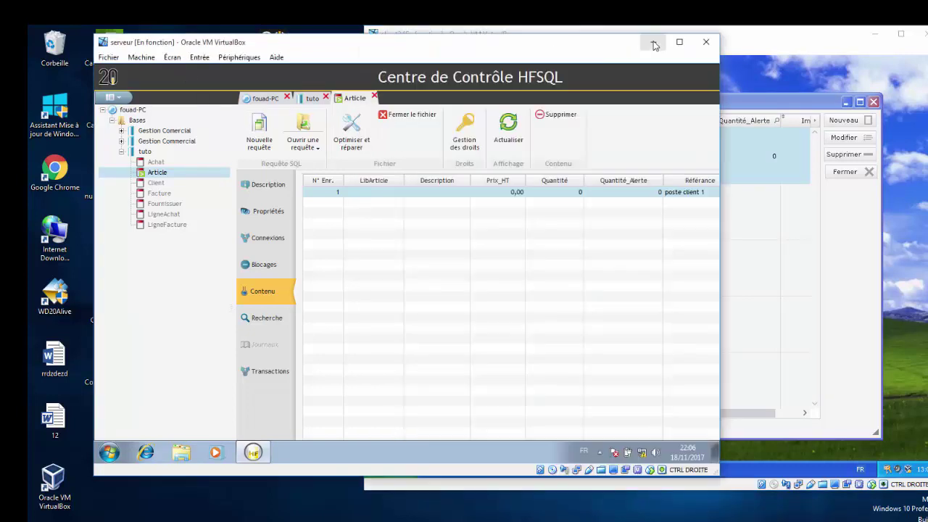
# Step: Close the article table and the commercial management application on client2, and minimize the client2 virtual machine window
pyautogui.click(777, 30)
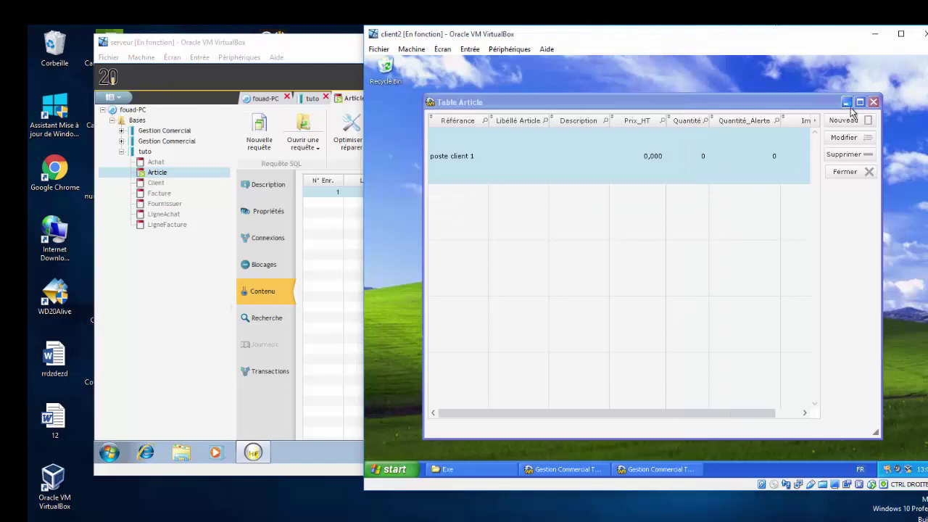
pyautogui.click(874, 101)
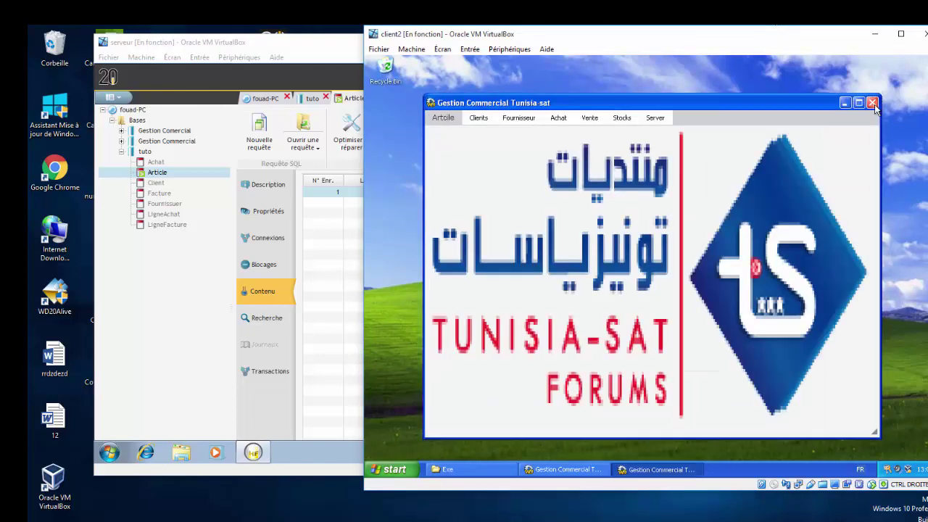
pyautogui.click(872, 102)
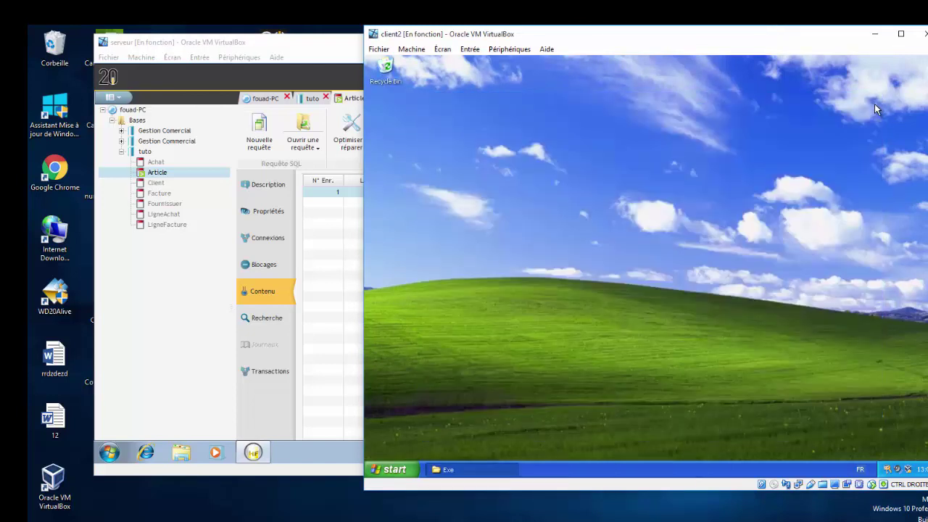
pyautogui.click(875, 34)
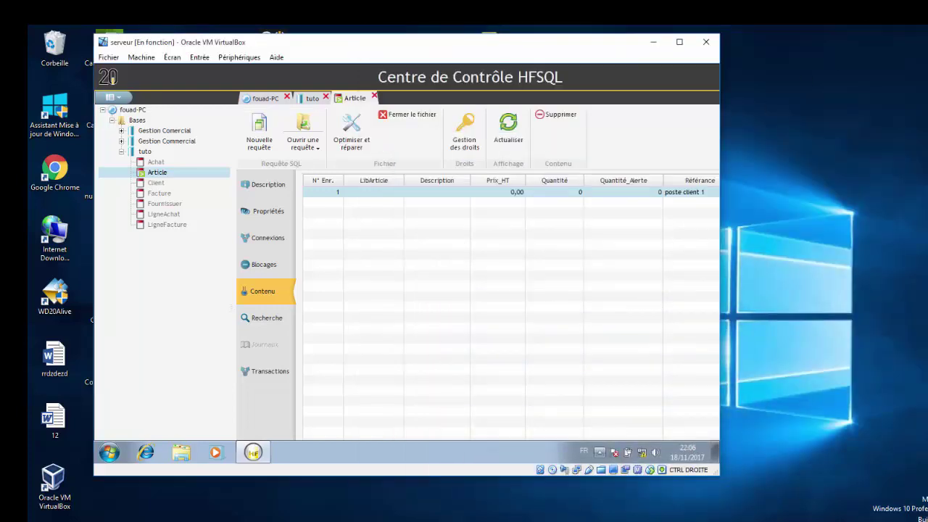
# Step: Switch to the client1 virtual machine and close its My Network Places window
pyautogui.moveTo(638, 519)
pyautogui.moveTo(662, 471)
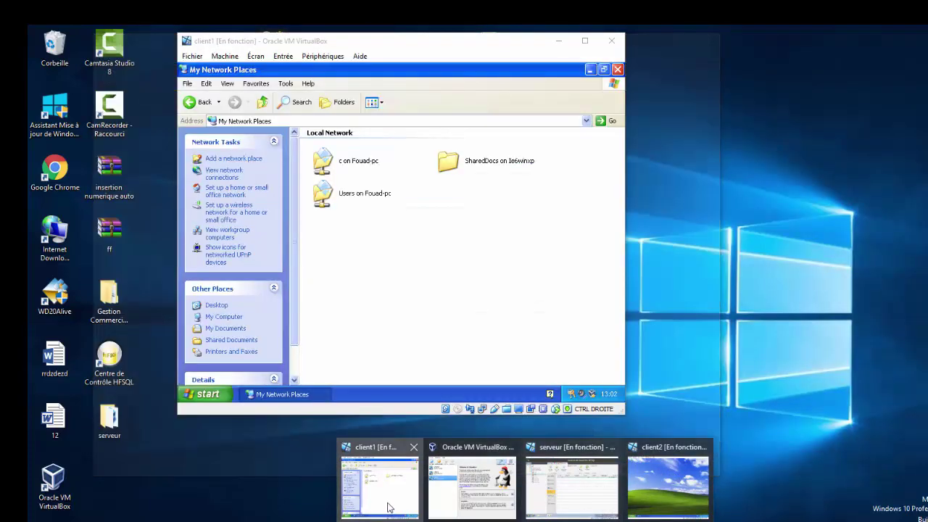
pyautogui.click(388, 508)
pyautogui.click(192, 103)
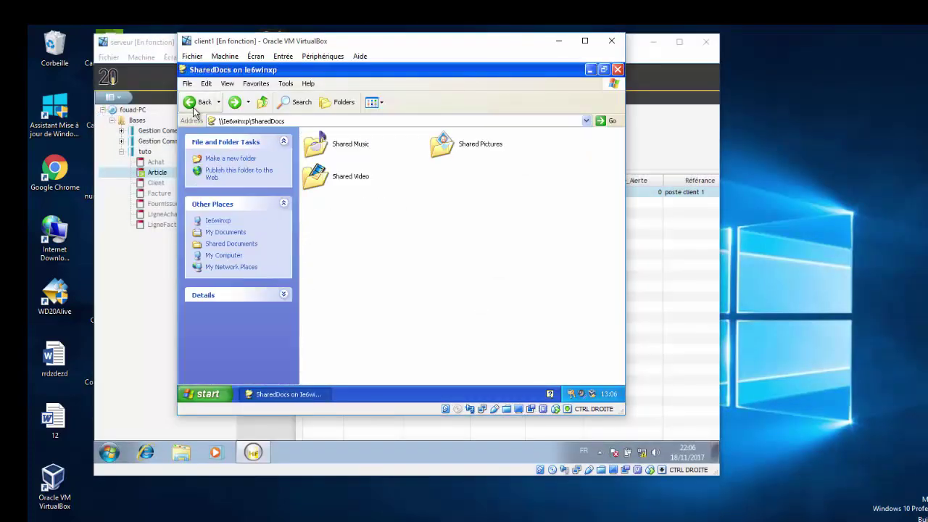
pyautogui.click(194, 104)
pyautogui.click(194, 103)
pyautogui.click(193, 104)
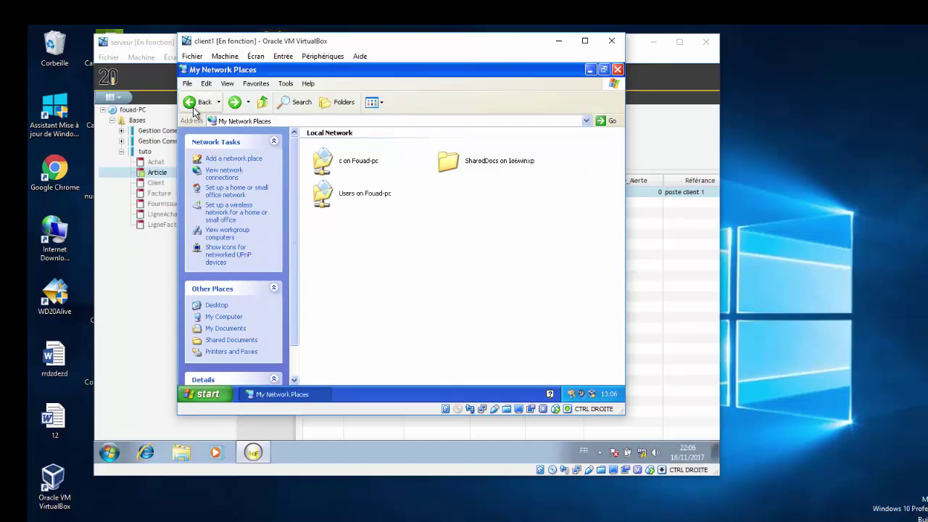
pyautogui.click(617, 69)
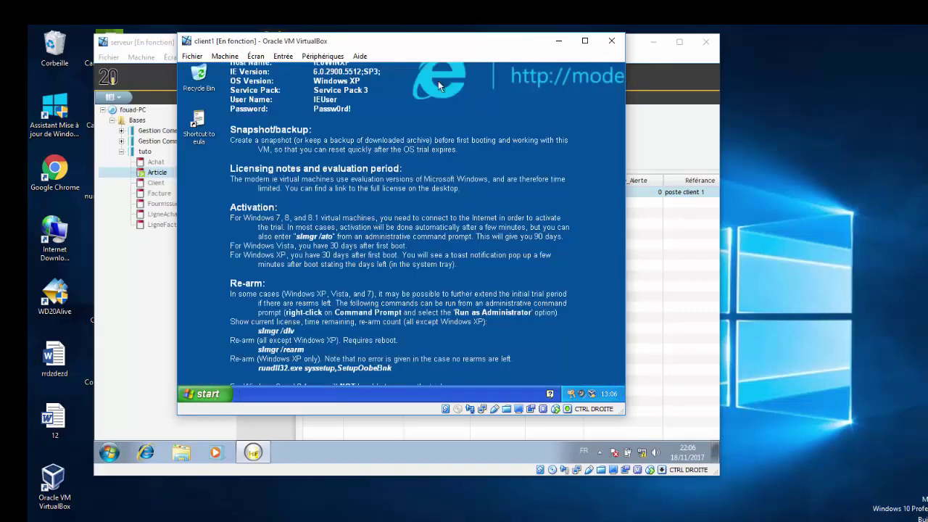
# Step: Review the permanent shared folder in client1's VirtualBox settings and close the dialog
pyautogui.click(333, 58)
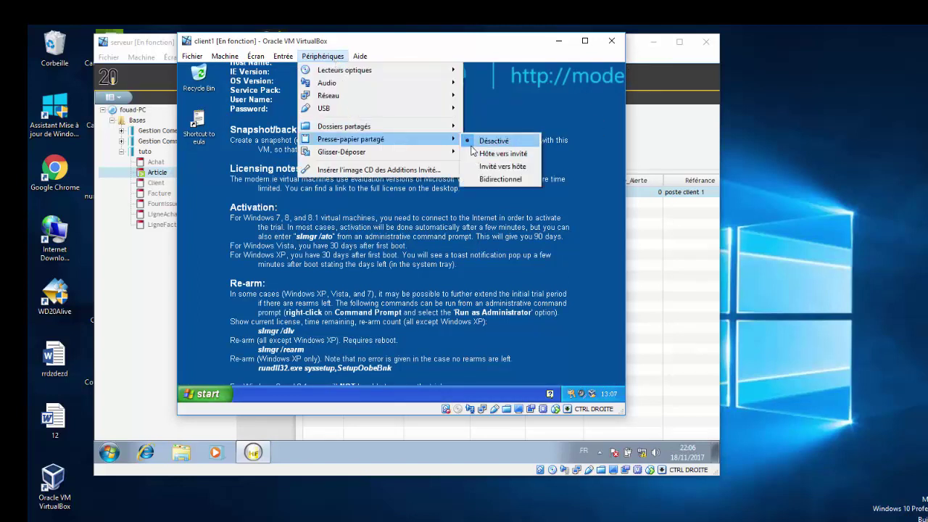
pyautogui.moveTo(430, 128)
pyautogui.click(503, 130)
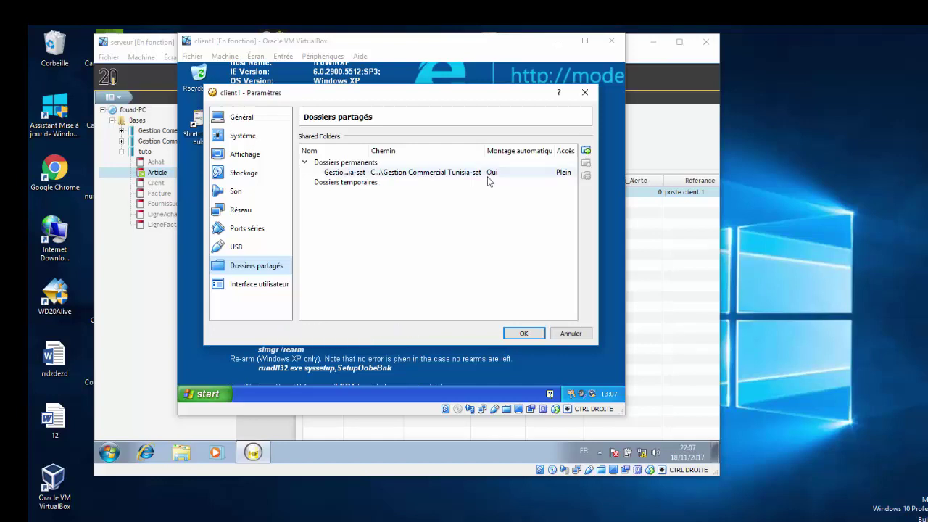
pyautogui.click(525, 333)
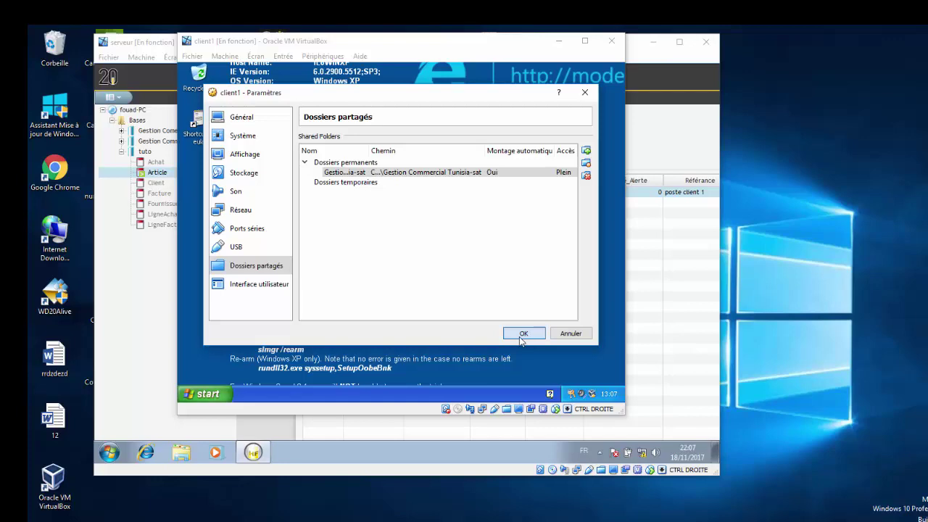
pyautogui.click(522, 335)
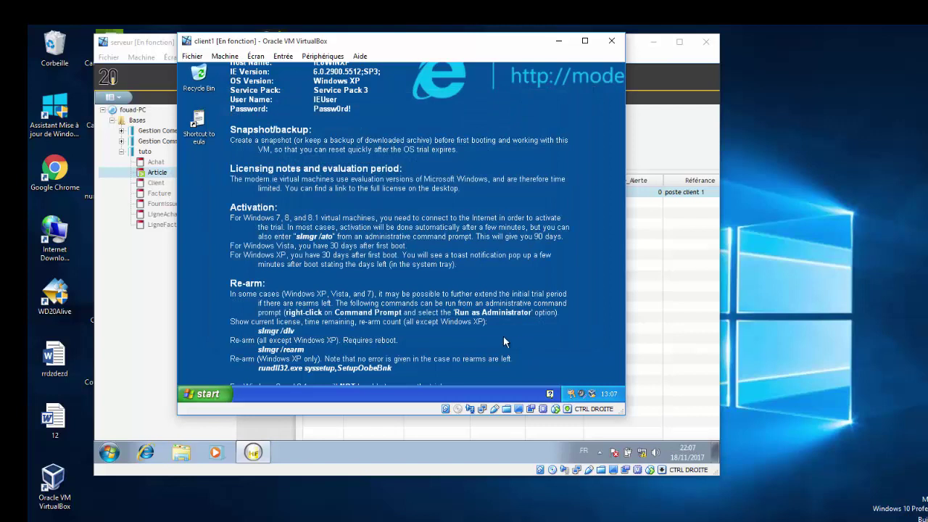
# Step: Open My Computer on client1 and browse to the network address \\Vboxsvr
pyautogui.click(214, 394)
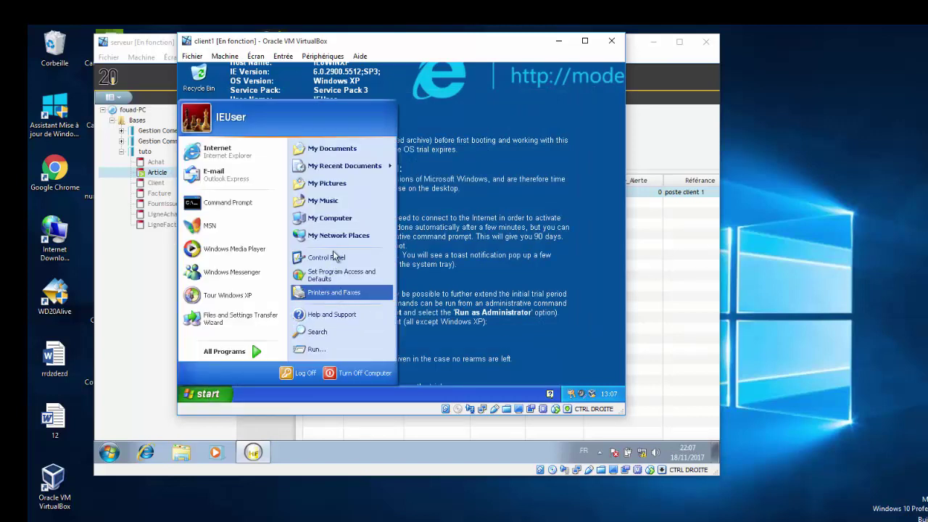
pyautogui.click(332, 218)
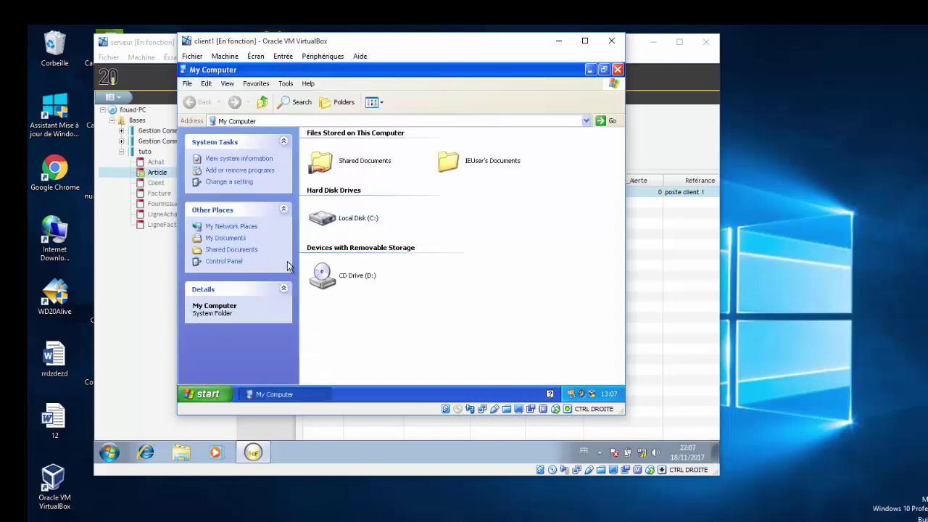
pyautogui.click(242, 227)
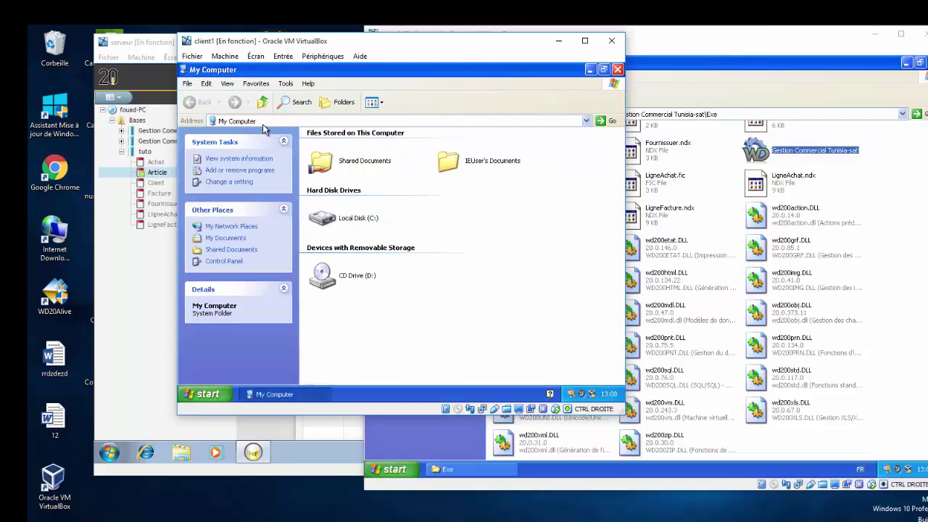
pyautogui.click(263, 124)
pyautogui.write('\\Vboxsvr')
pyautogui.press('Return')
# Step: Open the Exe folder of the Gestion Commercial Tunisia-sat project inside the Gestion_Commercial_Tunisia-sat share
pyautogui.doubleClick(334, 153)
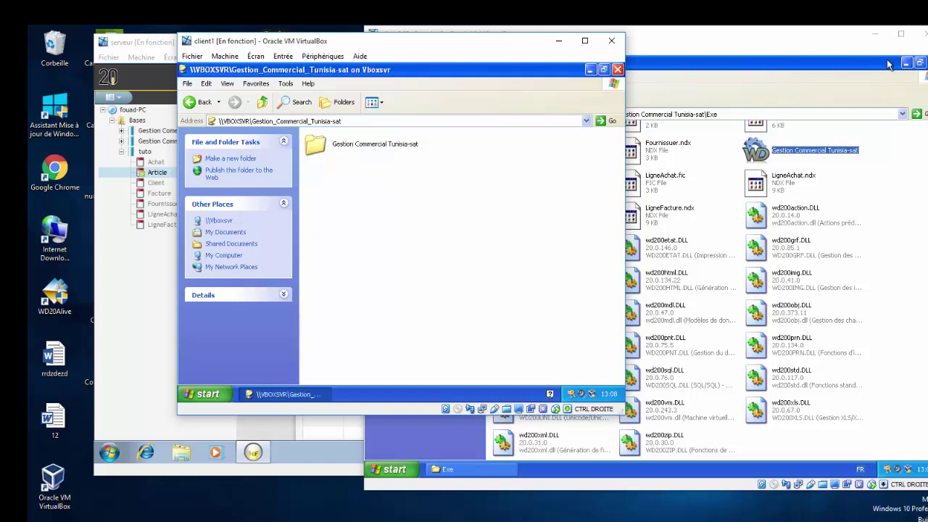
pyautogui.doubleClick(413, 151)
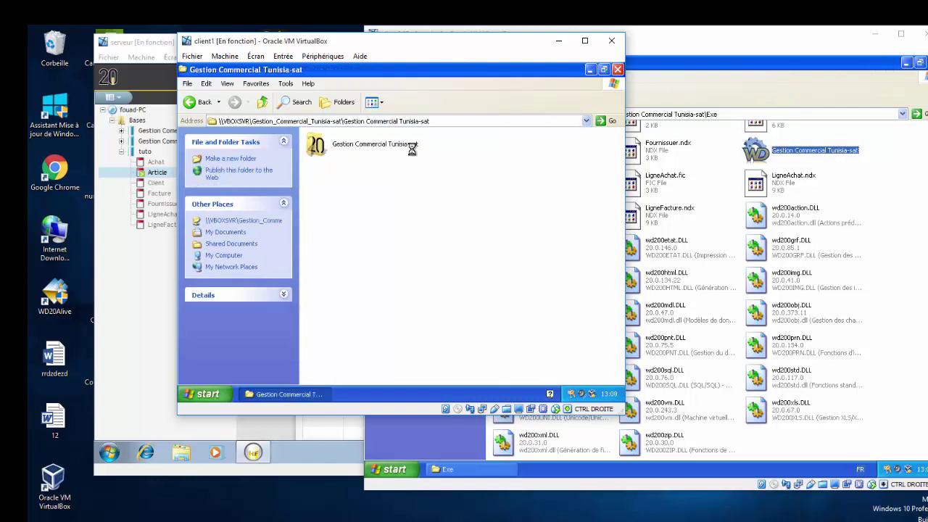
pyautogui.doubleClick(410, 148)
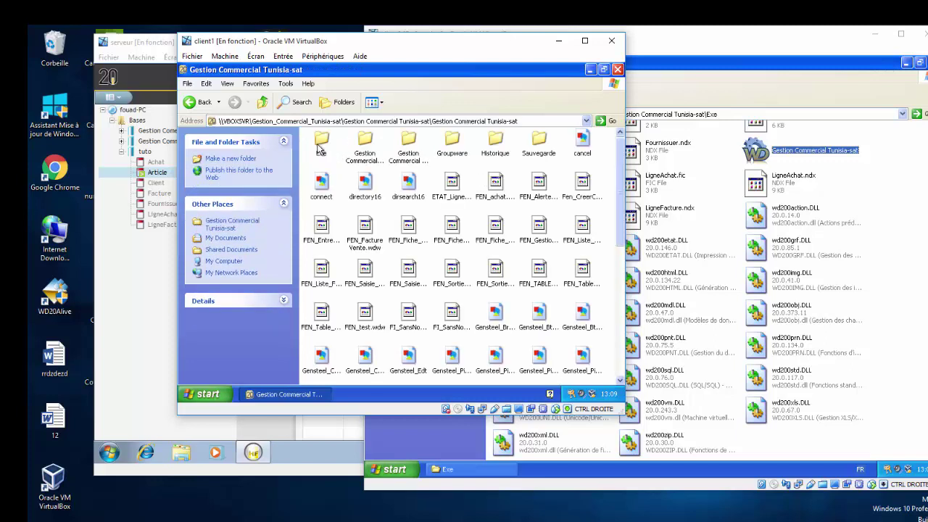
pyautogui.doubleClick(321, 147)
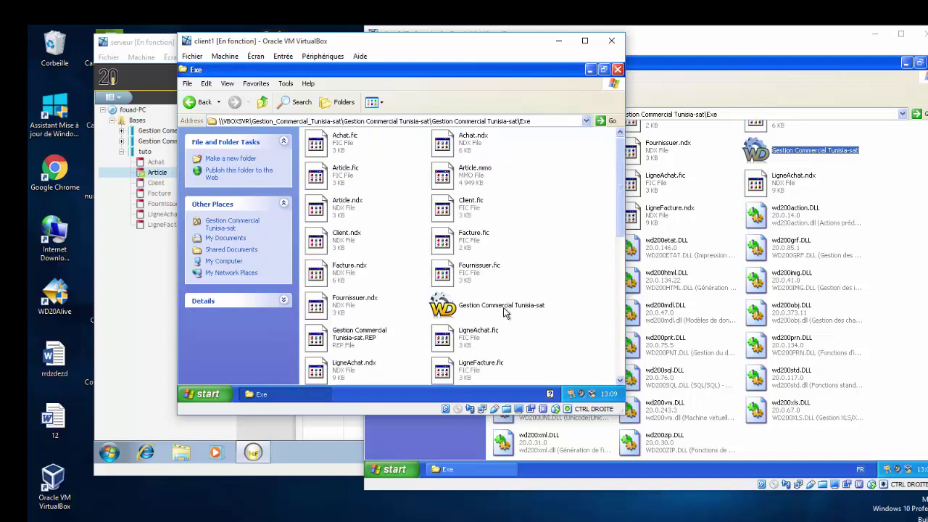
# Step: Launch Gestion Commercial Tunisia-sat on client1 and connect its INI configuration to the server 192.168.1.1:4900
pyautogui.click(503, 308)
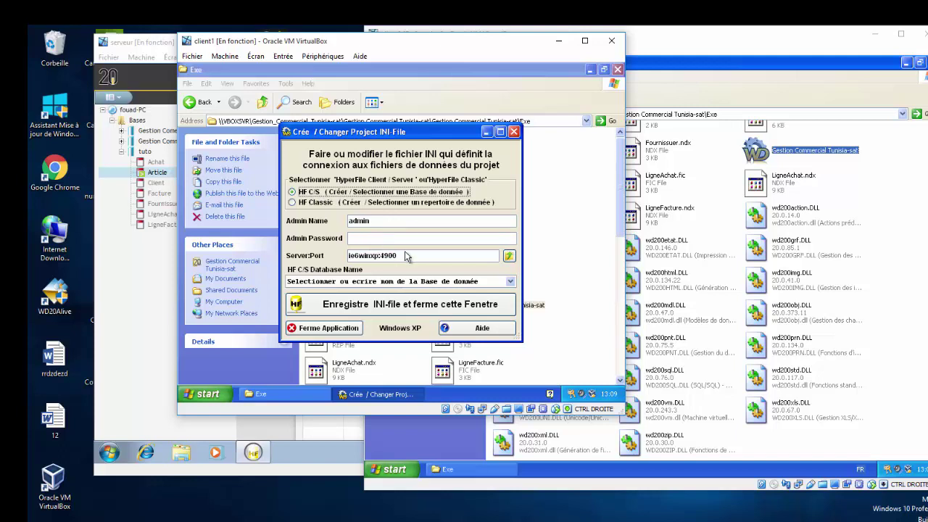
pyautogui.moveTo(349, 255); pyautogui.dragTo(411, 270)
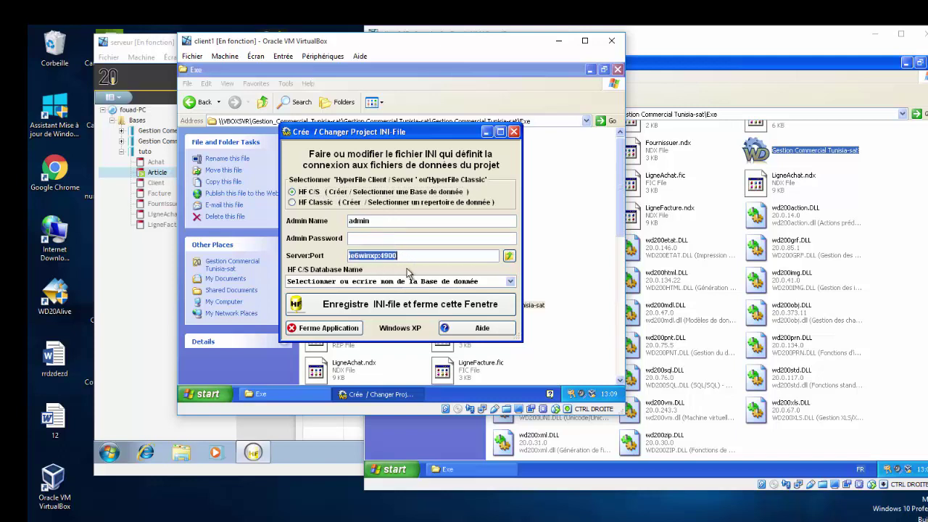
pyautogui.press('BackSpace')
pyautogui.write('1')
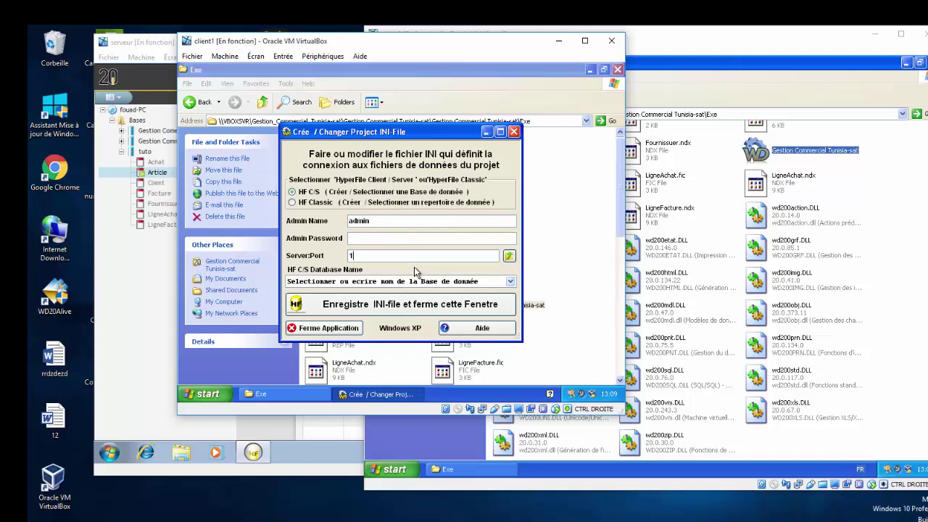
pyautogui.write('92.168.1.1:4900')
pyautogui.click(510, 257)
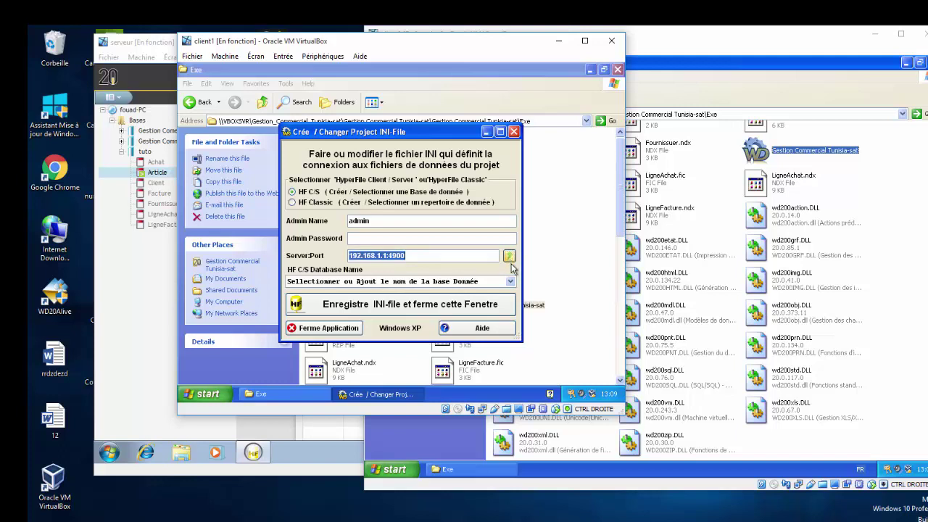
# Step: Select the tuto database, save the INI file, and close the Exe folder window on client1
pyautogui.click(511, 281)
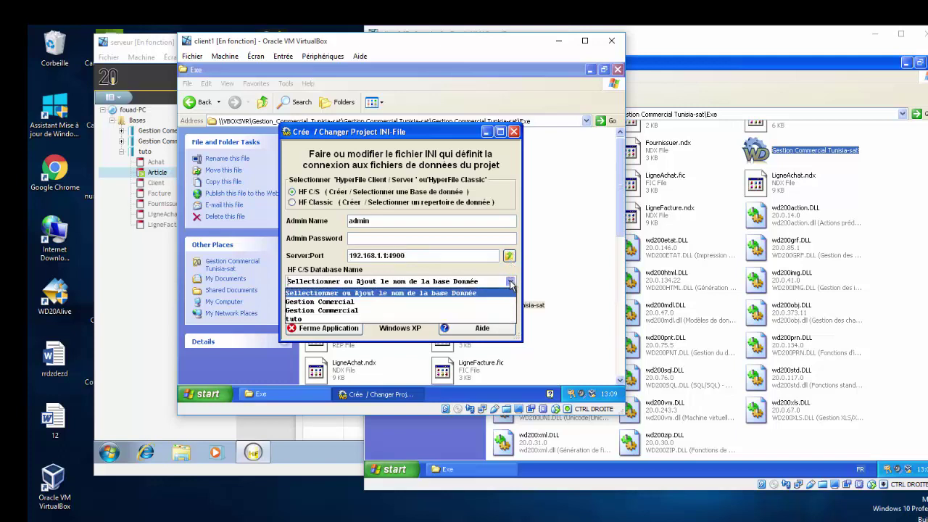
pyautogui.click(352, 319)
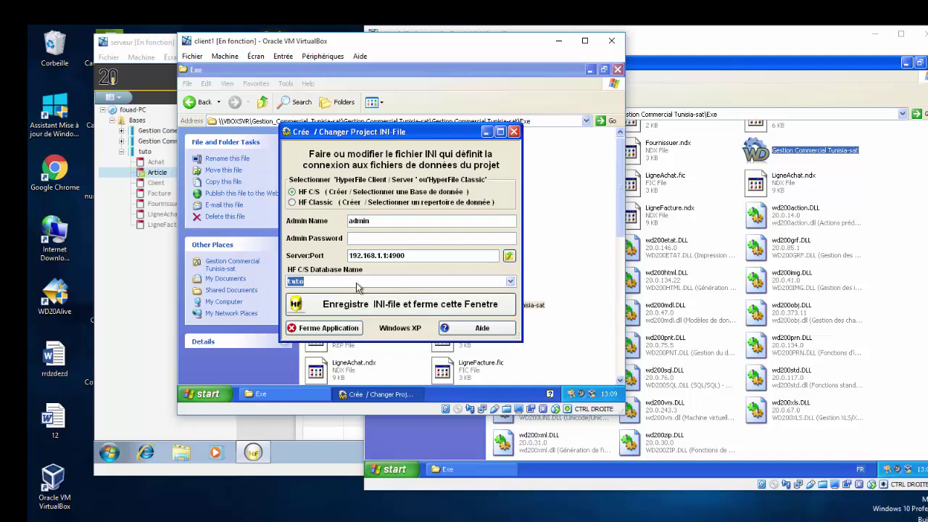
pyautogui.click(372, 306)
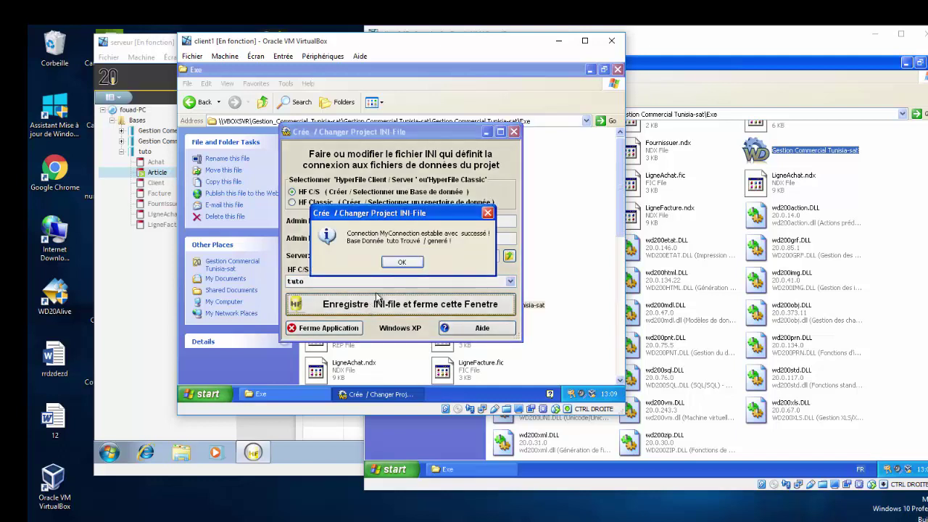
pyautogui.click(401, 263)
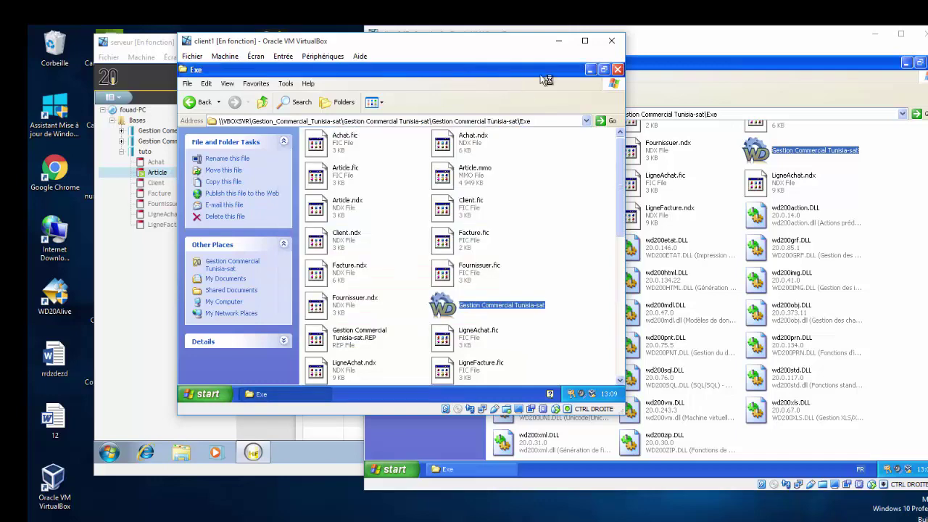
pyautogui.click(618, 70)
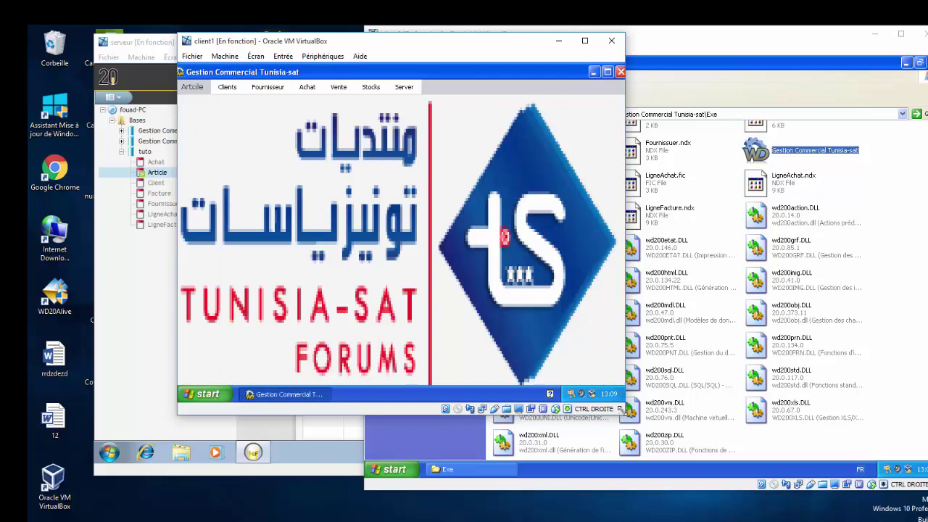
# Step: Enlarge the client1 window, add an article with the reference "poste client 2", and open the article list
pyautogui.moveTo(625, 414); pyautogui.dragTo(662, 437)
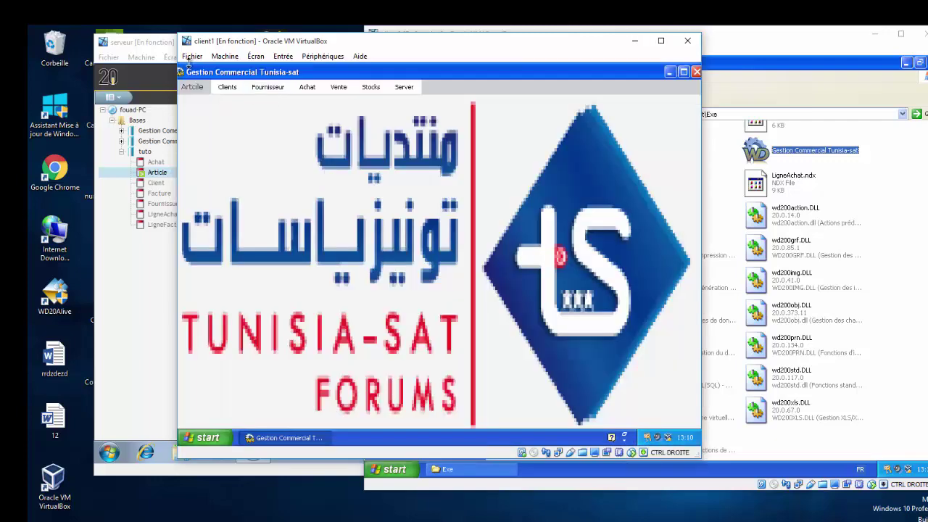
pyautogui.click(193, 86)
pyautogui.click(203, 98)
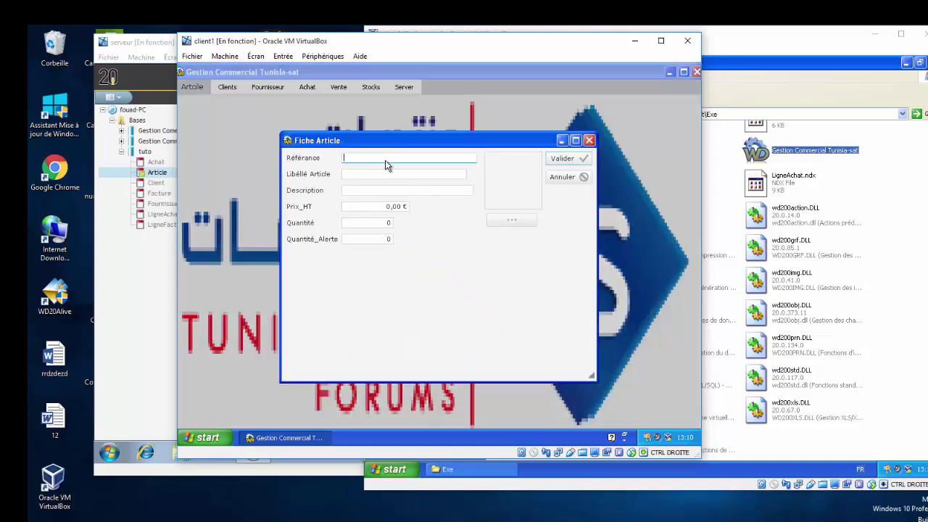
pyautogui.write('poste client 2')
pyautogui.click(557, 158)
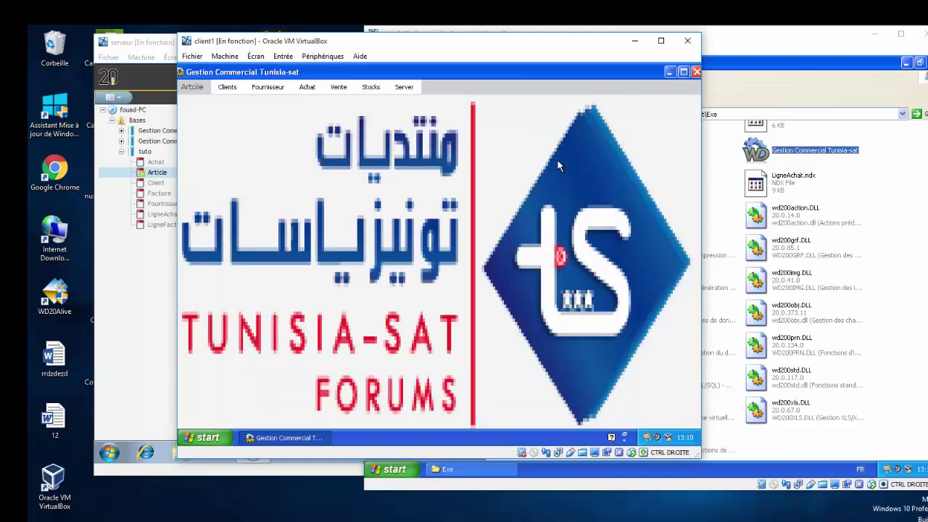
pyautogui.click(194, 87)
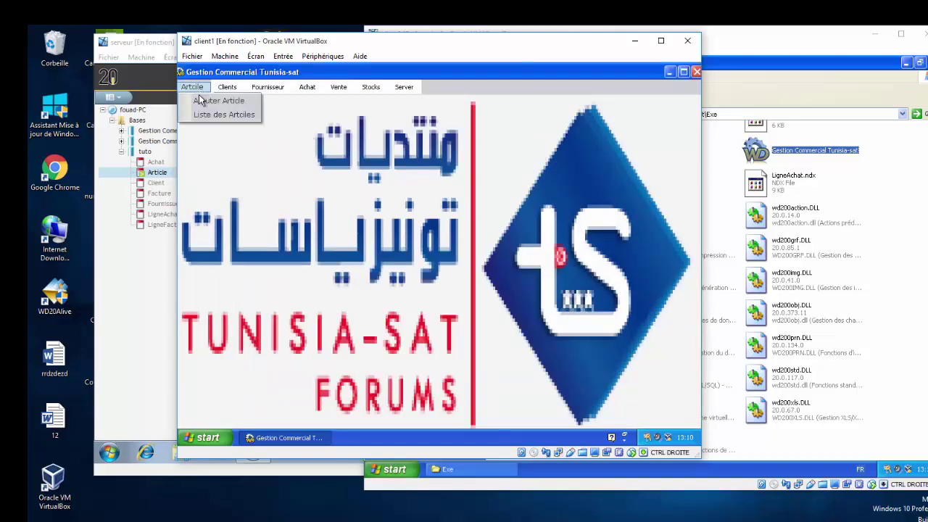
pyautogui.click(206, 114)
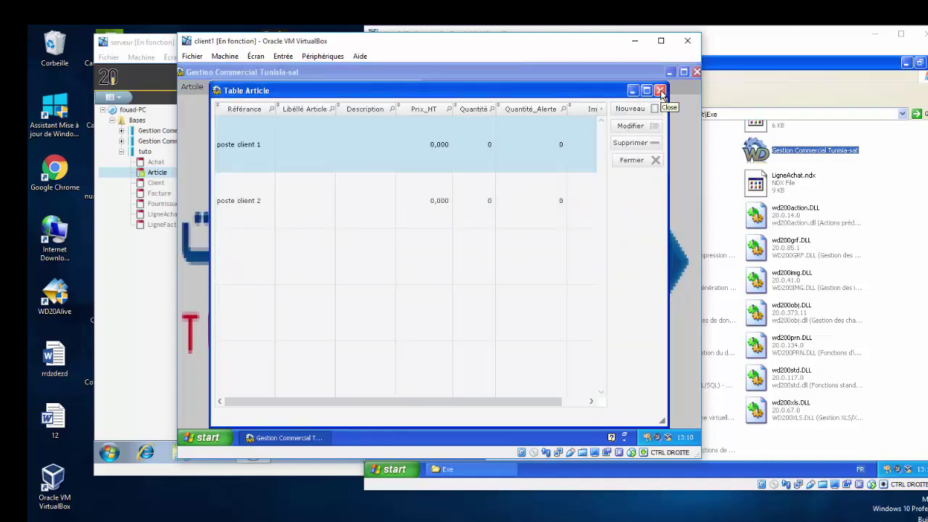
# Step: Check the refreshed content of the Article file in the HFSQL Control Center on serveur and minimize that virtual machine
pyautogui.click(158, 44)
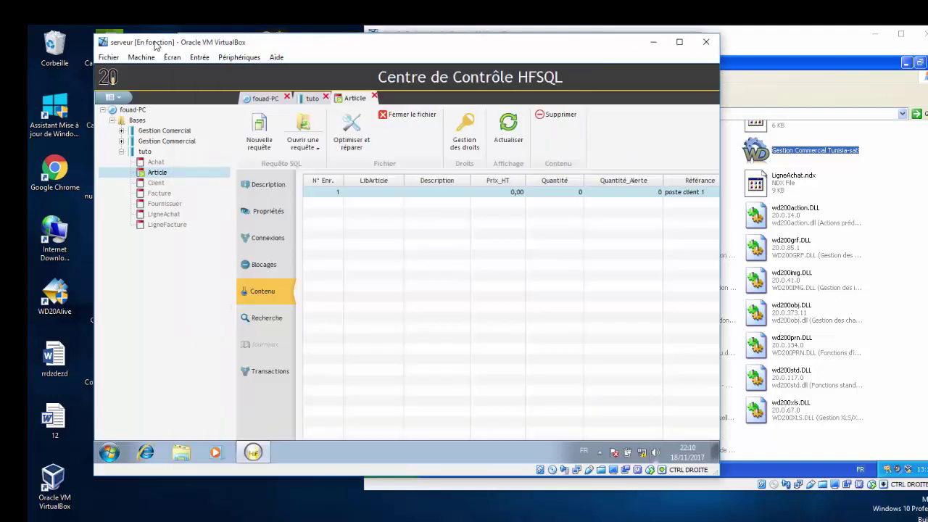
pyautogui.click(178, 173)
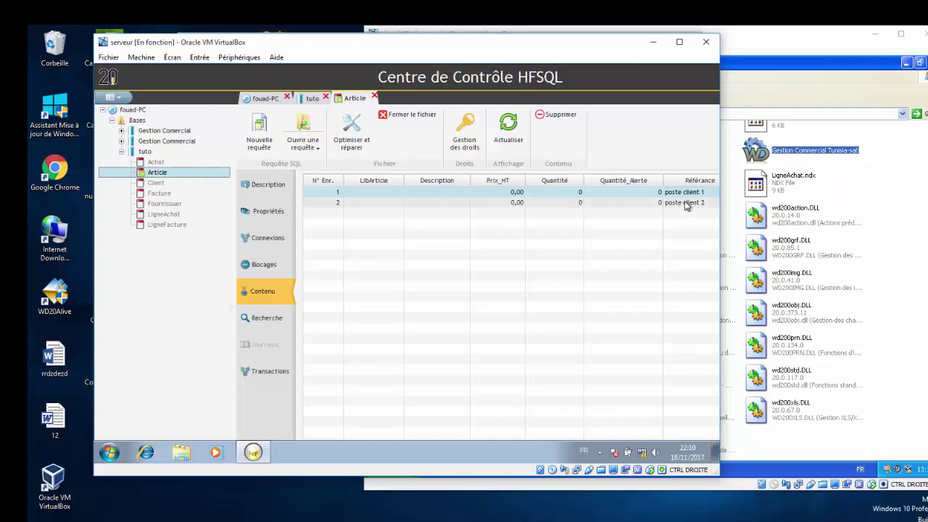
pyautogui.click(652, 41)
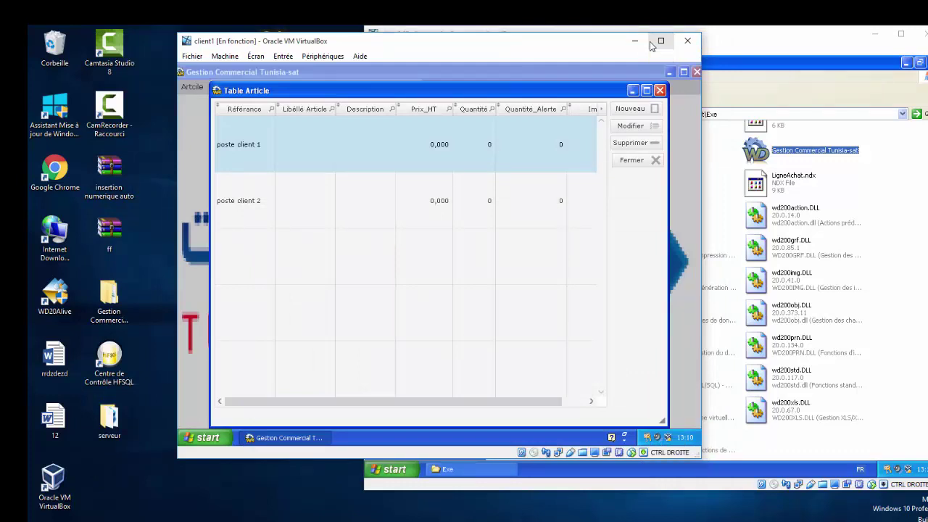
# Step: Close the article table on client1 and set the project INI connection type to HF Classic
pyautogui.click(659, 92)
pyautogui.click(408, 91)
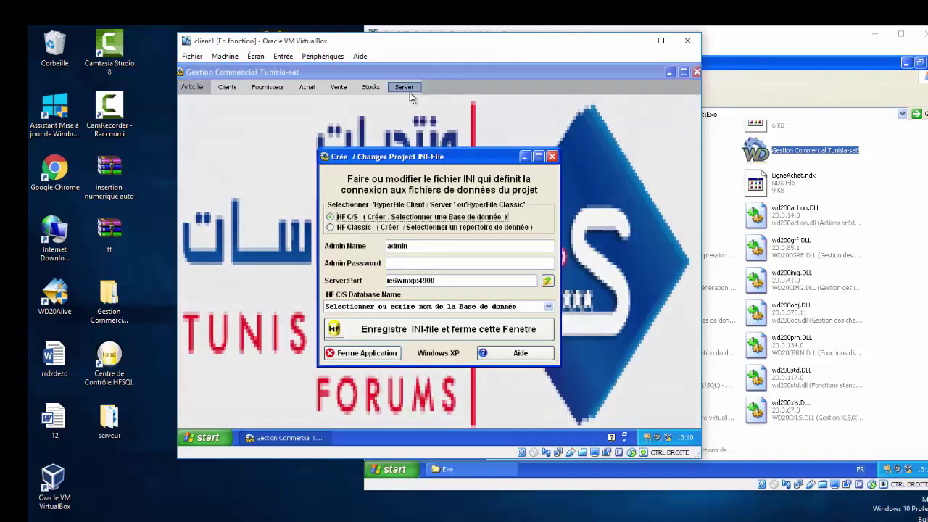
pyautogui.click(354, 227)
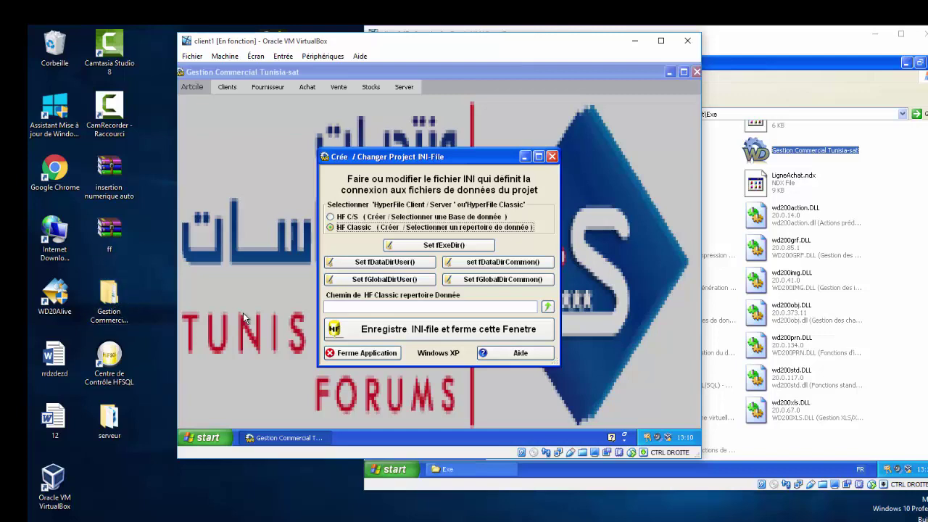
# Step: Switch to the serveur virtual machine and close the HFSQL Control Center
pyautogui.click(464, 470)
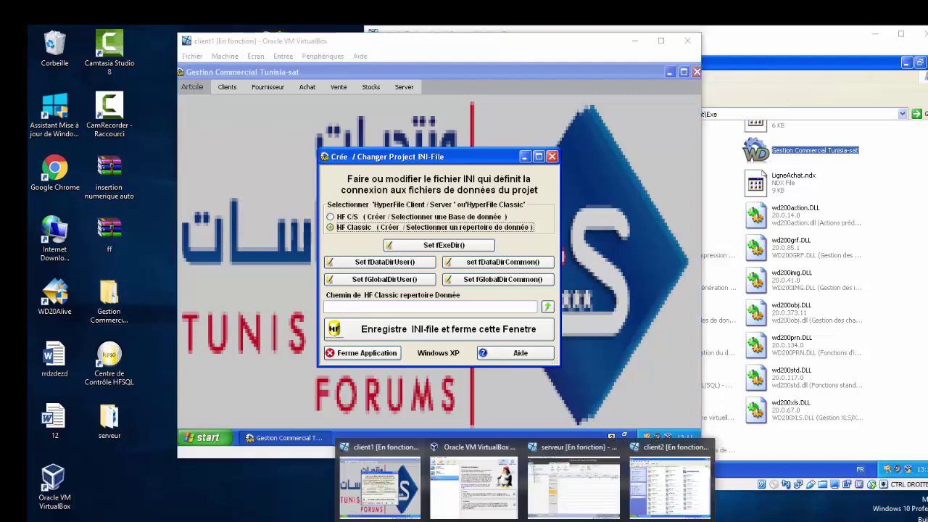
pyautogui.moveTo(461, 466)
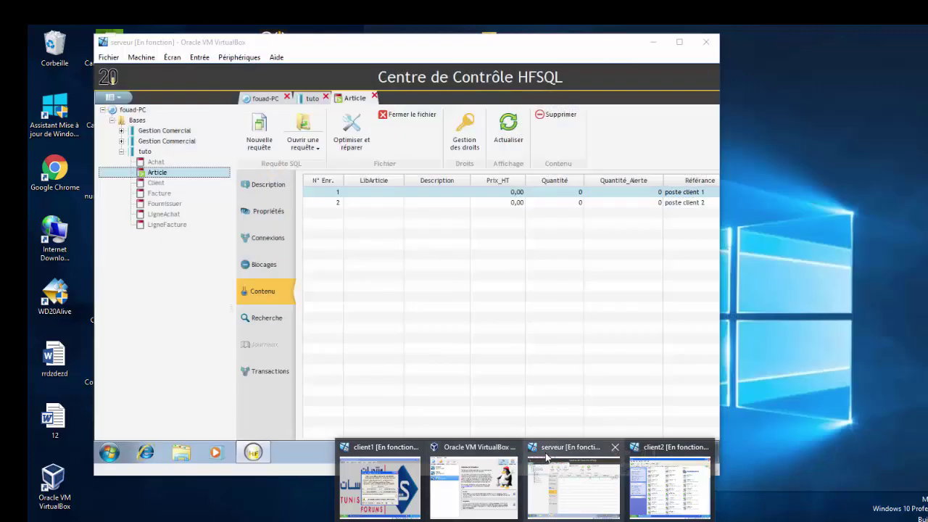
pyautogui.click(573, 482)
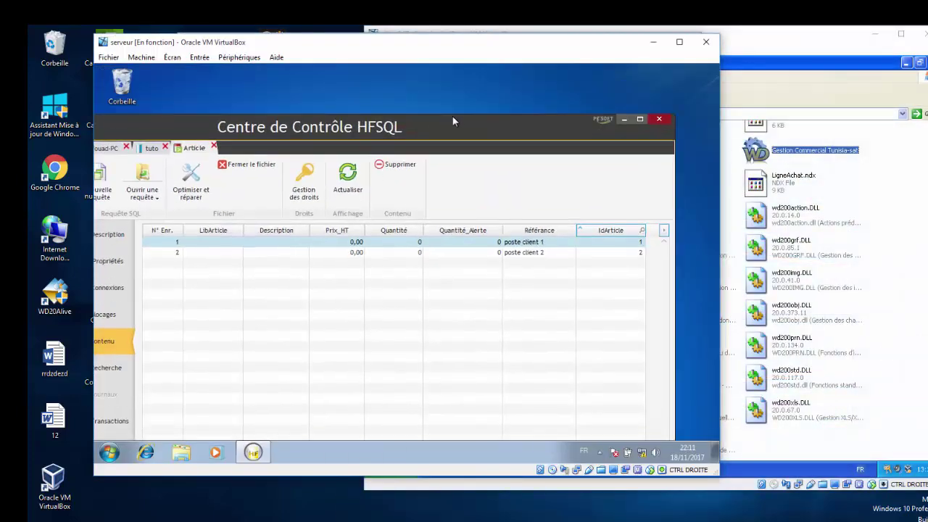
pyautogui.click(661, 120)
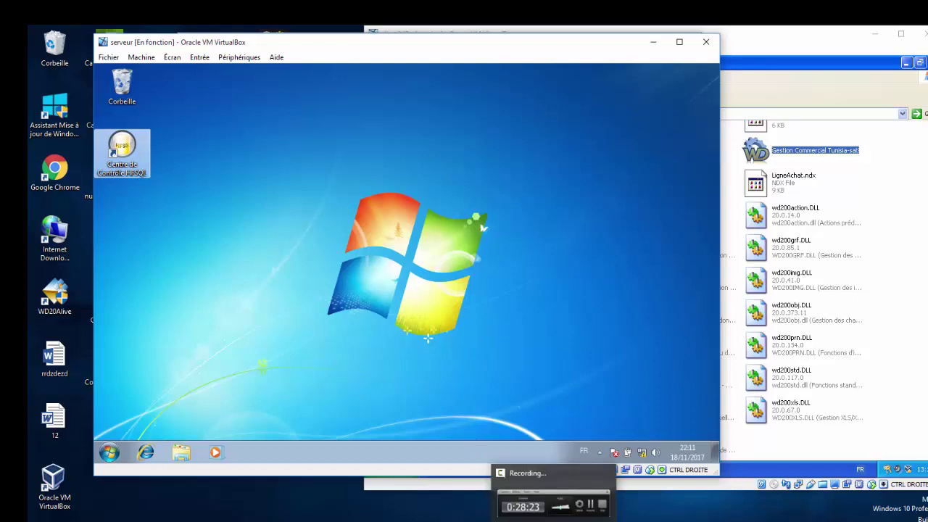
# Step: Review the HF Classic data directory setting in client1's INI window and return to serveur
pyautogui.click(524, 521)
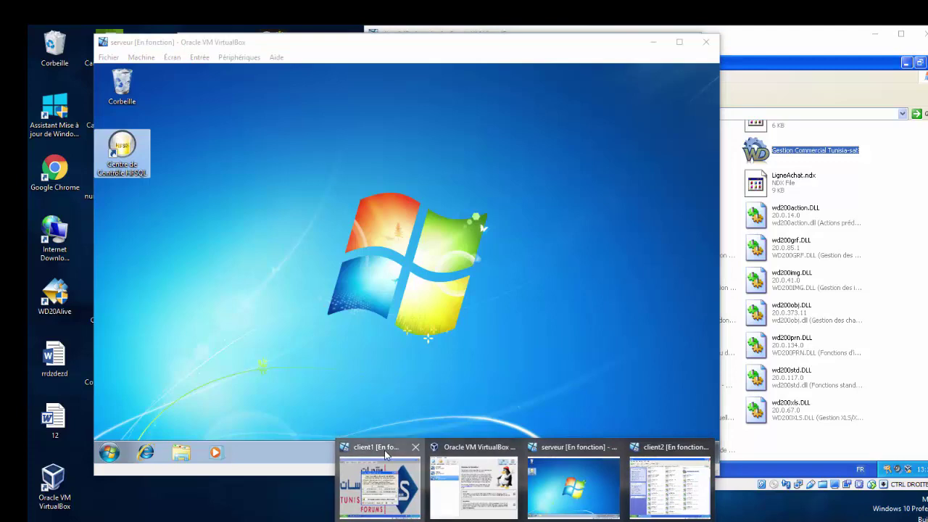
pyautogui.click(380, 484)
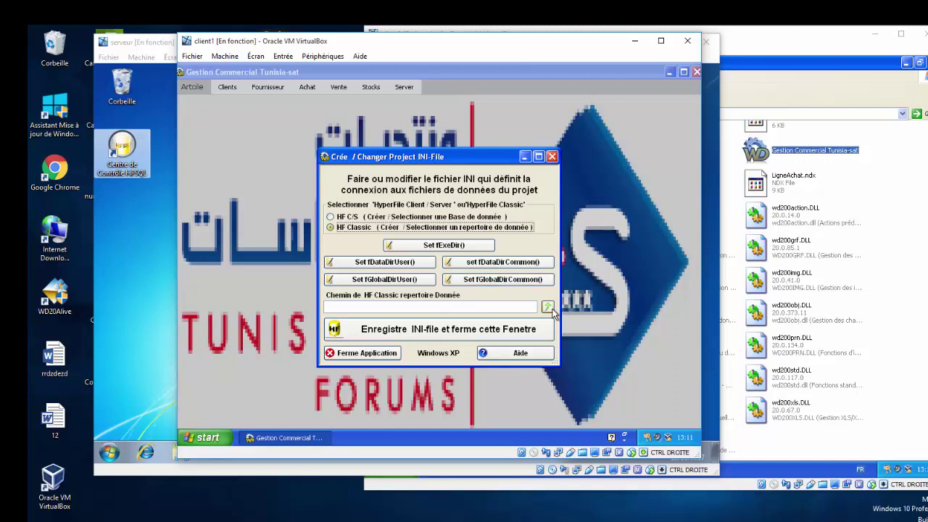
pyautogui.click(141, 248)
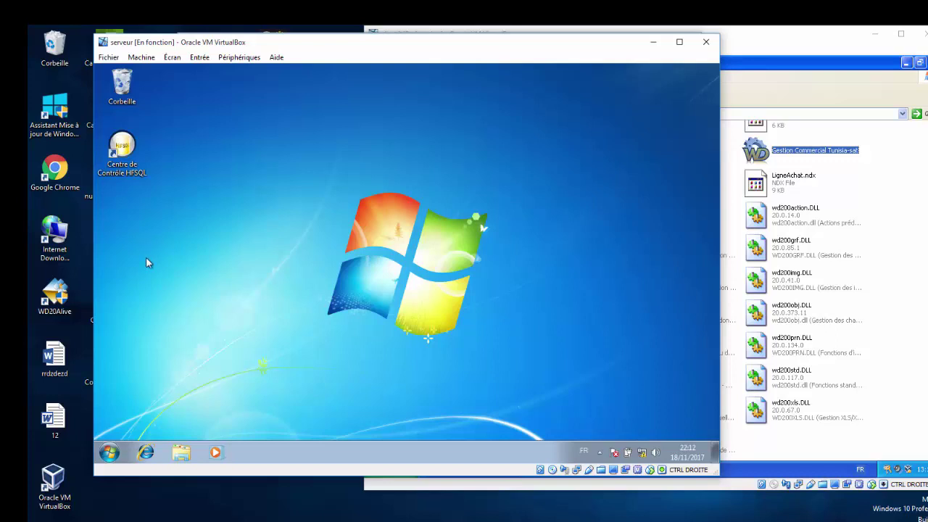
# Step: Create a folder named "gestion" on the serveur desktop
pyautogui.rightClick(190, 306)
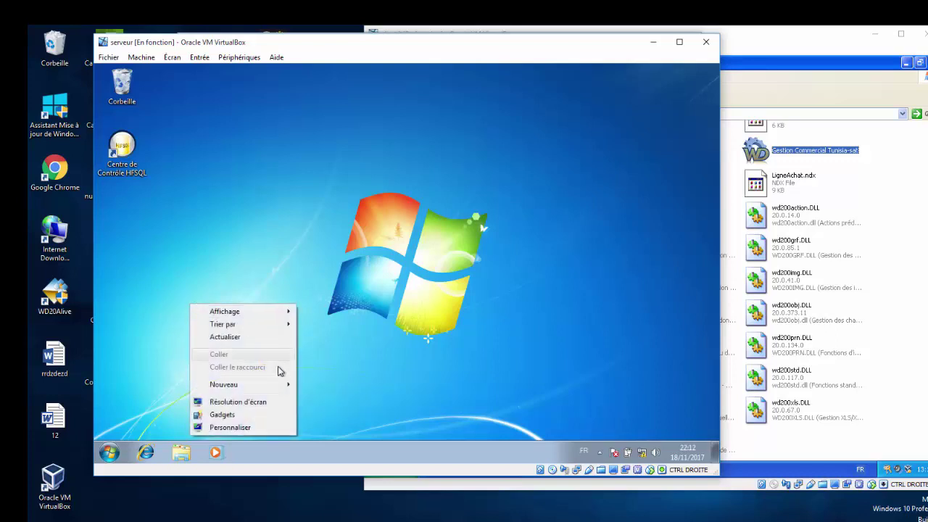
pyautogui.moveTo(283, 386)
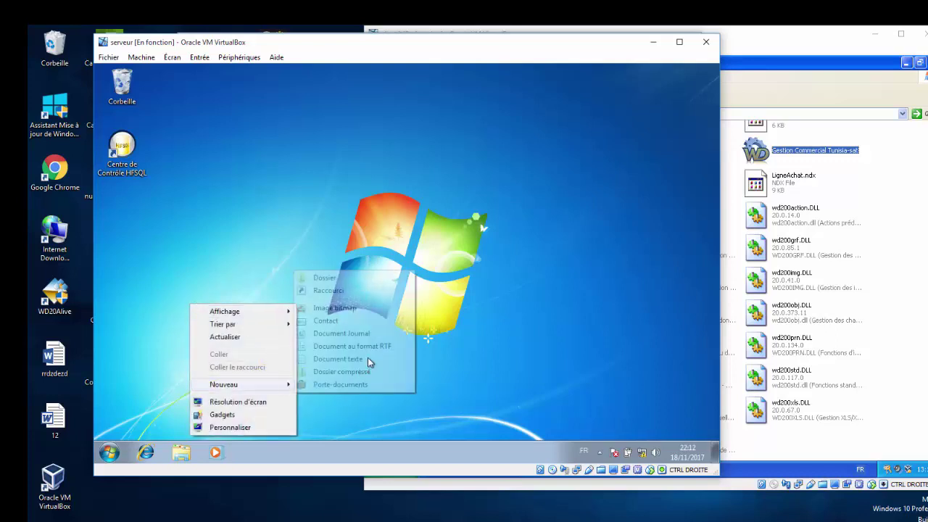
pyautogui.click(357, 280)
pyautogui.write('P')
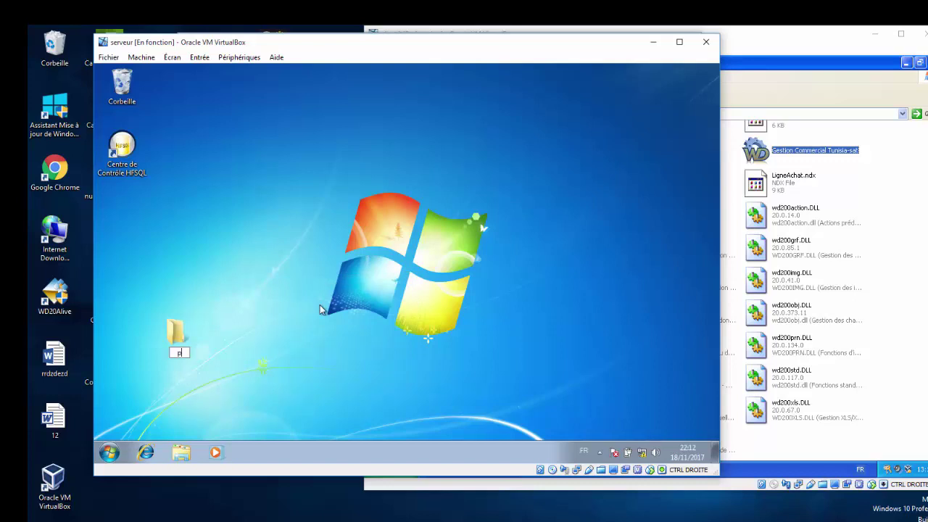
pyautogui.press('BackSpace')
pyautogui.write('gestion')
pyautogui.press('Return')
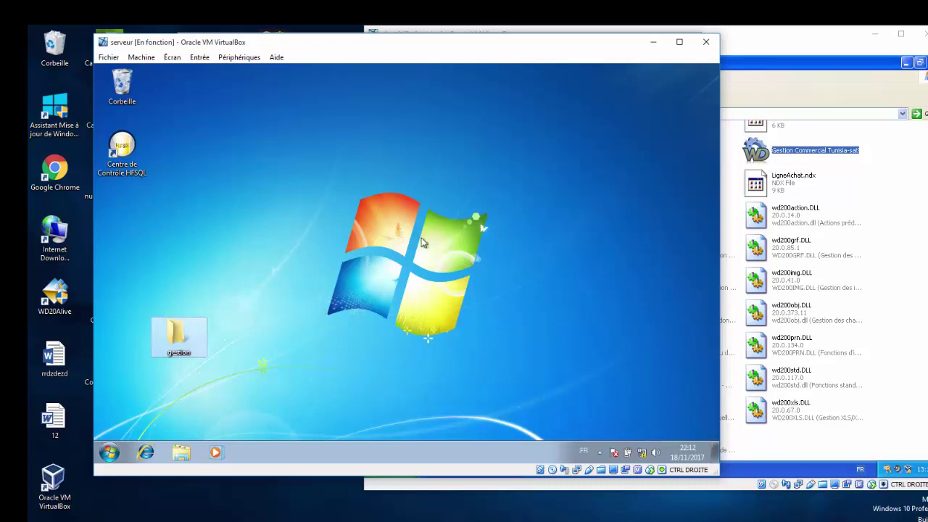
# Step: Open the gestion folder's network sharing settings and add Tout le monde to the users allowed to access it
pyautogui.rightClick(172, 330)
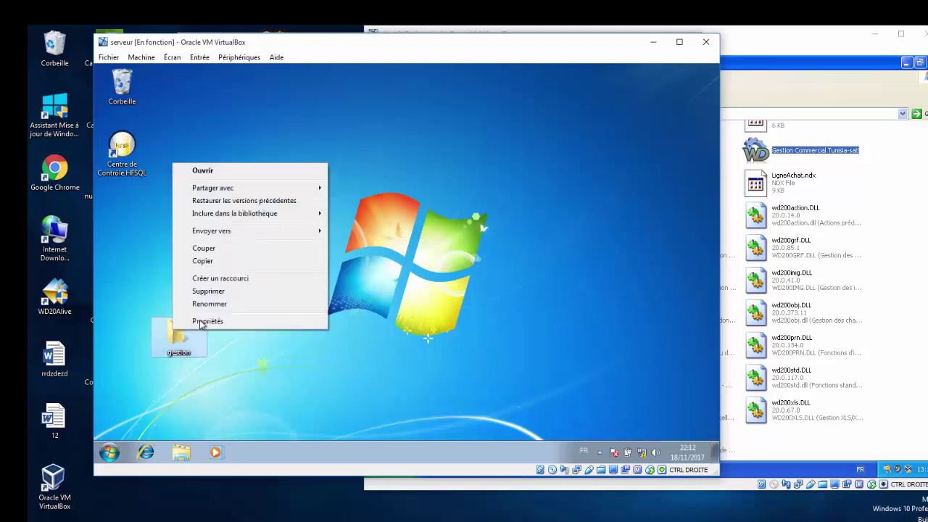
pyautogui.click(247, 321)
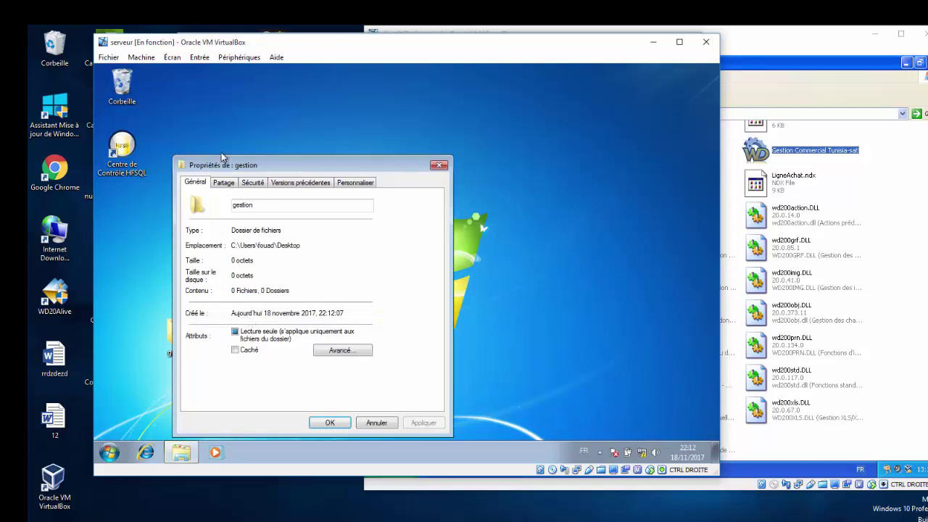
pyautogui.click(224, 183)
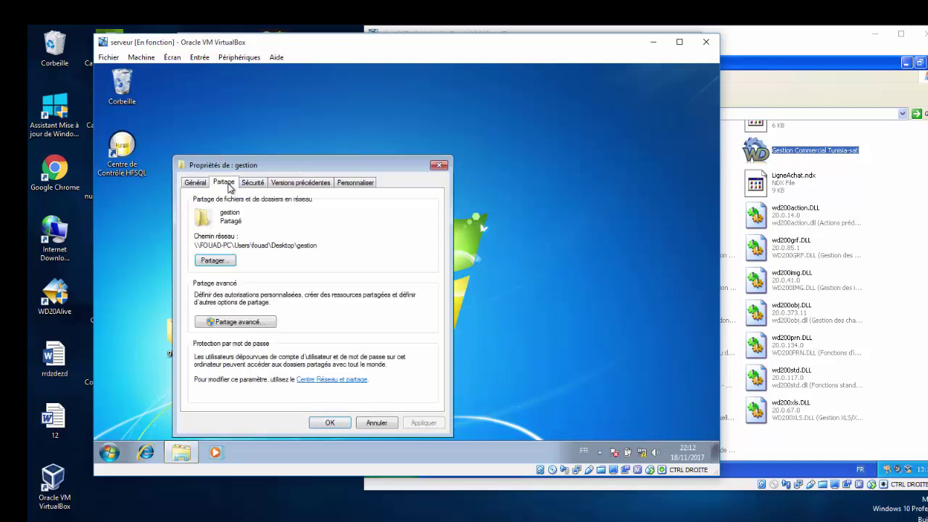
pyautogui.click(221, 264)
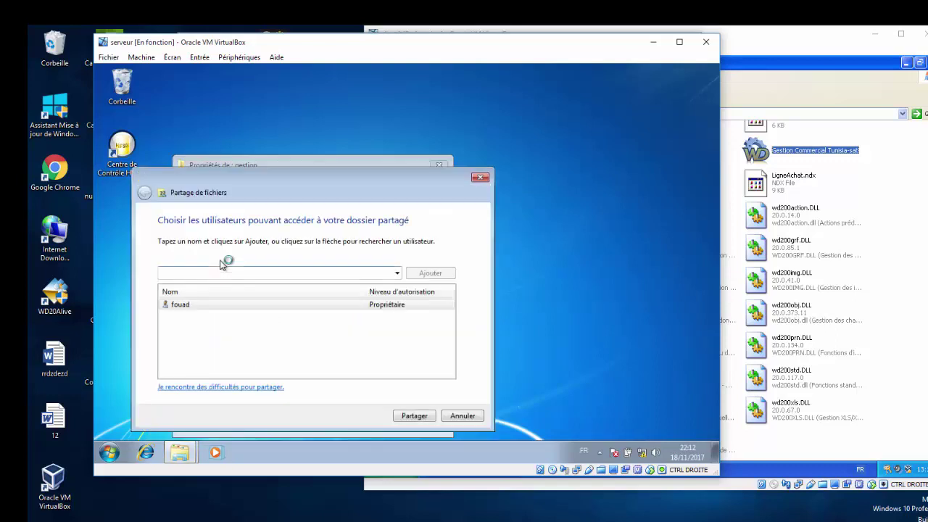
pyautogui.click(398, 274)
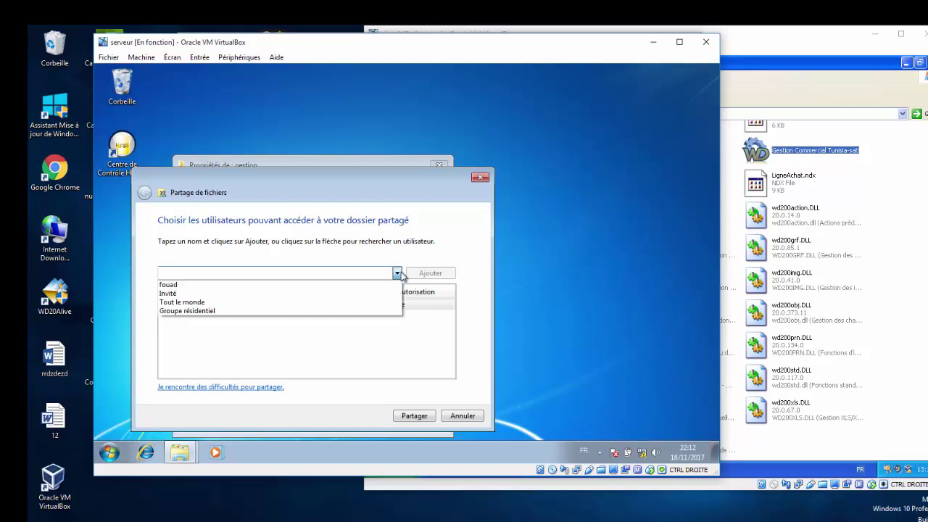
pyautogui.click(285, 308)
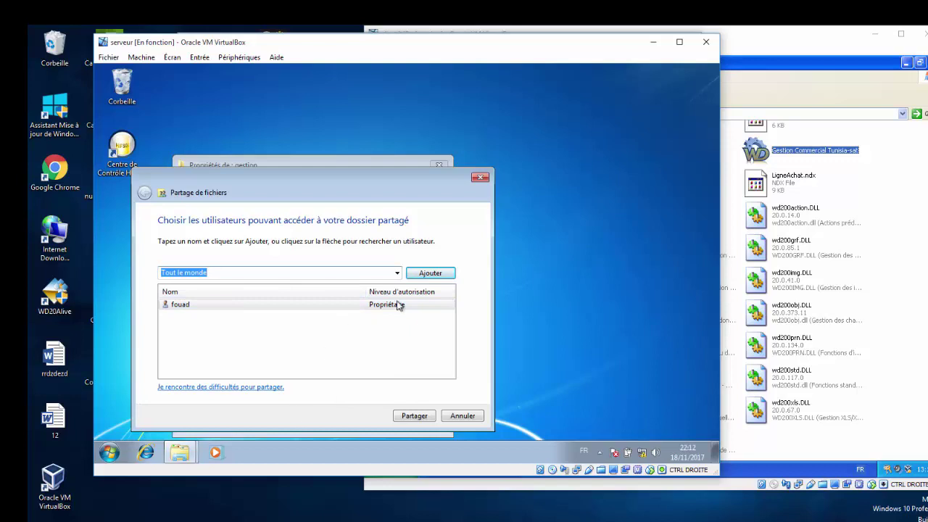
pyautogui.click(437, 273)
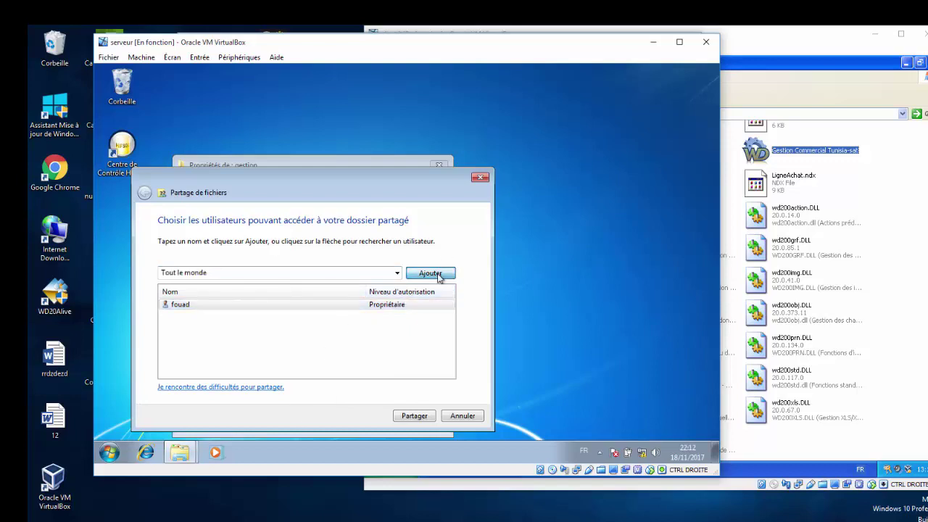
# Step: Grant Tout le monde the Lecture/écriture permission, share the gestion folder, and close its properties
pyautogui.click(398, 320)
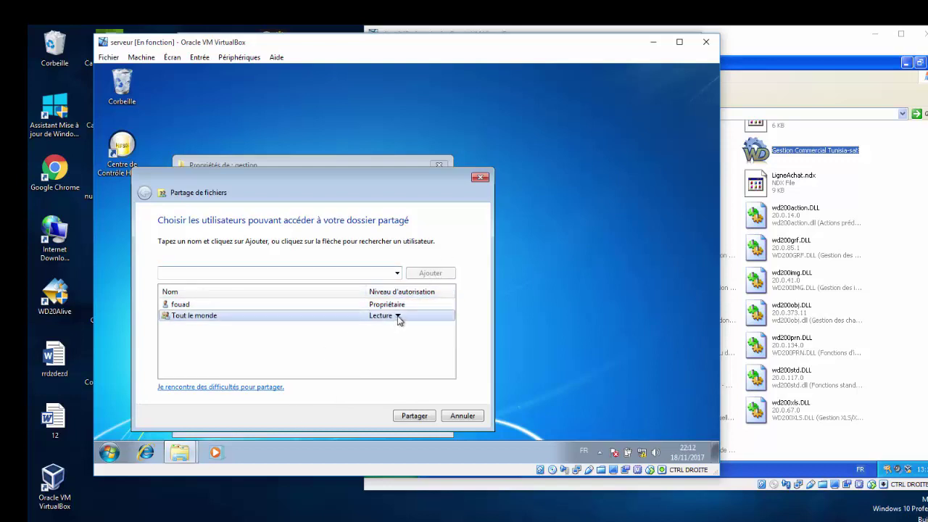
pyautogui.click(398, 319)
pyautogui.click(444, 330)
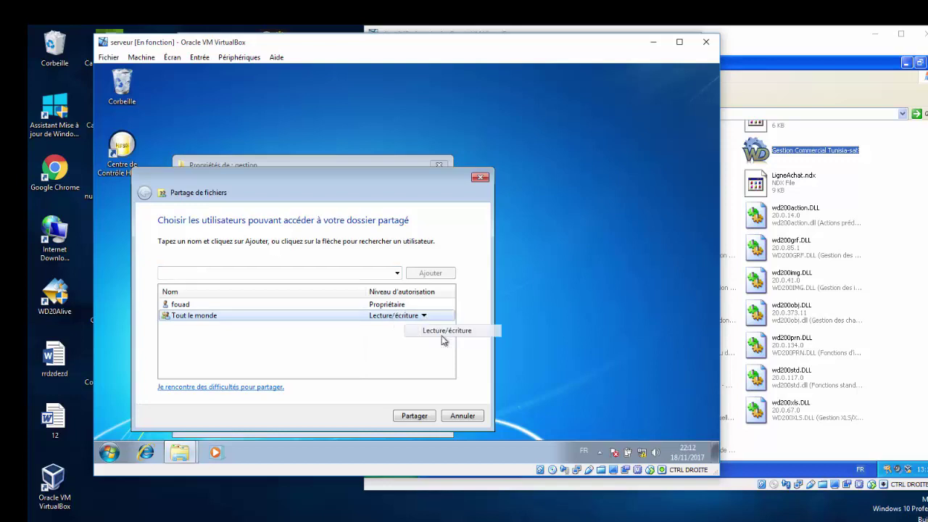
pyautogui.click(419, 416)
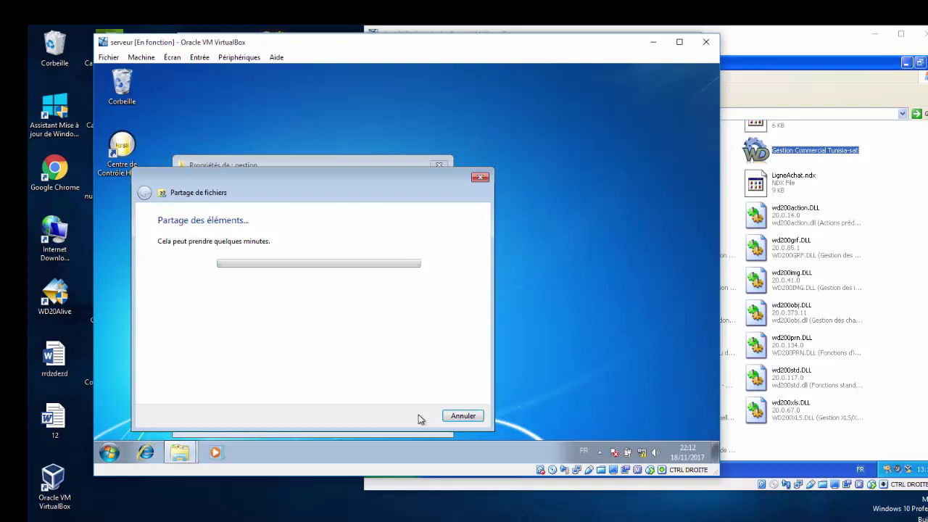
pyautogui.click(462, 415)
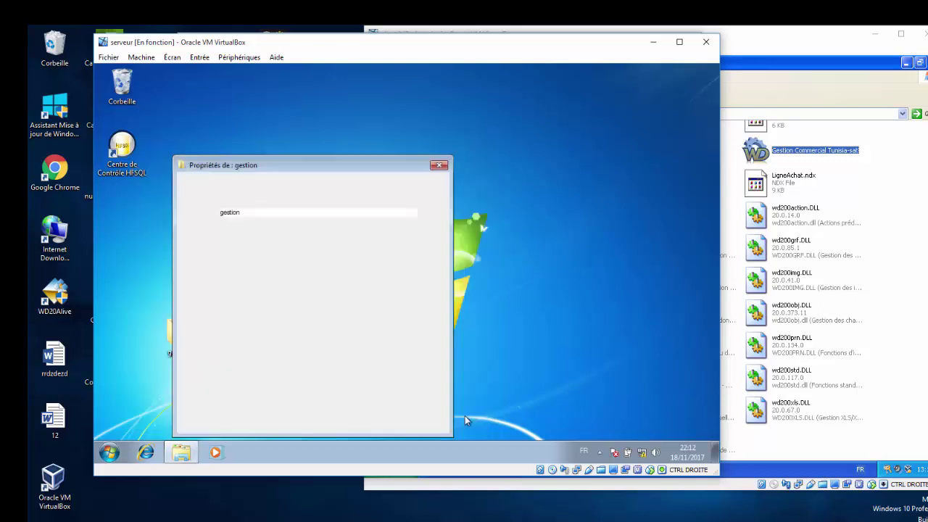
pyautogui.click(328, 423)
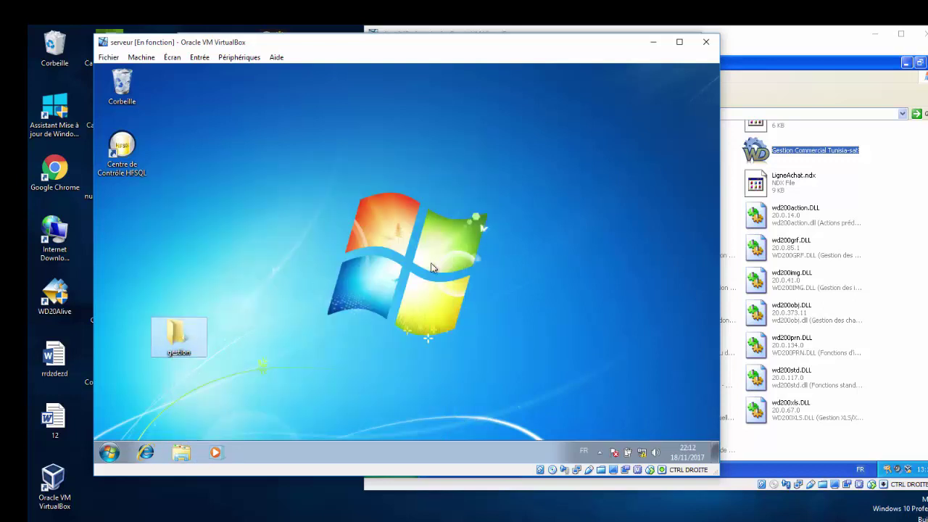
# Step: Minimize serveur and look for the workgroup computers through My Network Places on client2
pyautogui.click(654, 45)
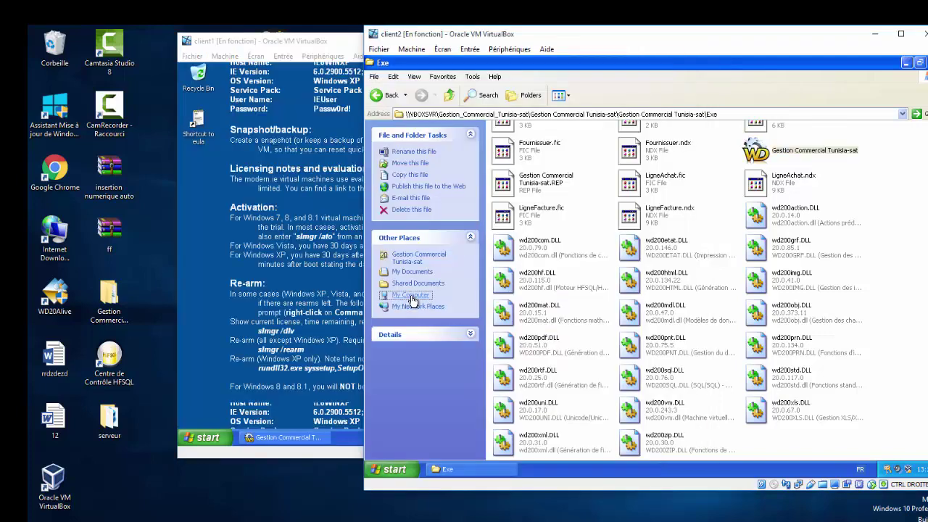
pyautogui.click(410, 295)
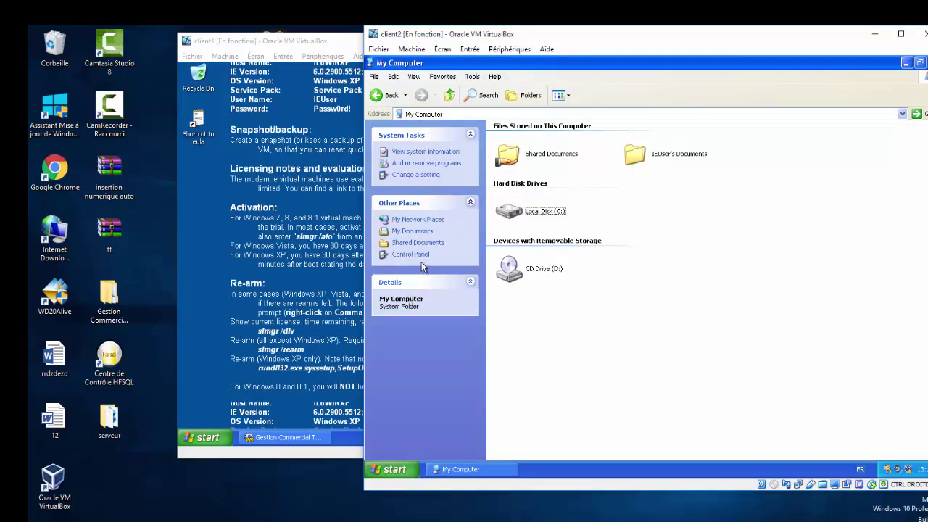
pyautogui.click(417, 219)
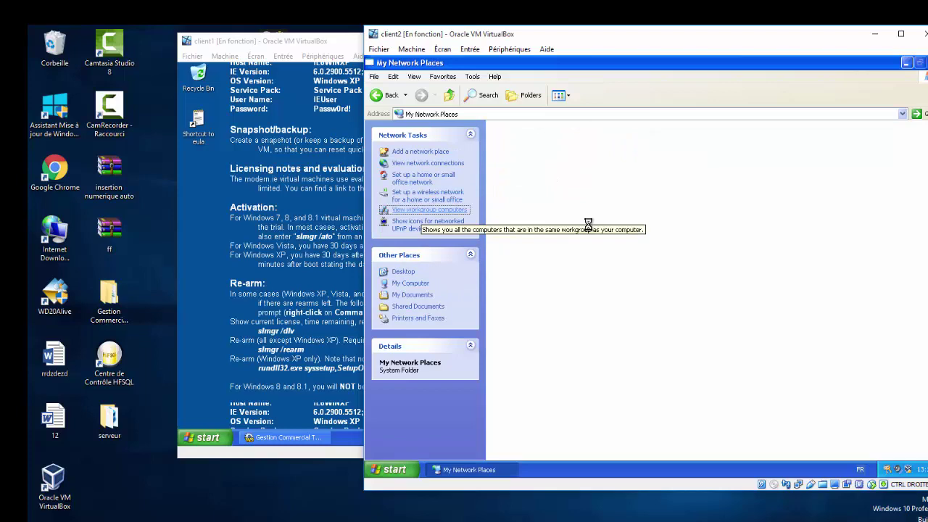
# Step: Browse for the HF Classic data directory on client1, expanding the server's shared Users folder and its Public folder under My Network Places
pyautogui.click(278, 439)
pyautogui.click(278, 438)
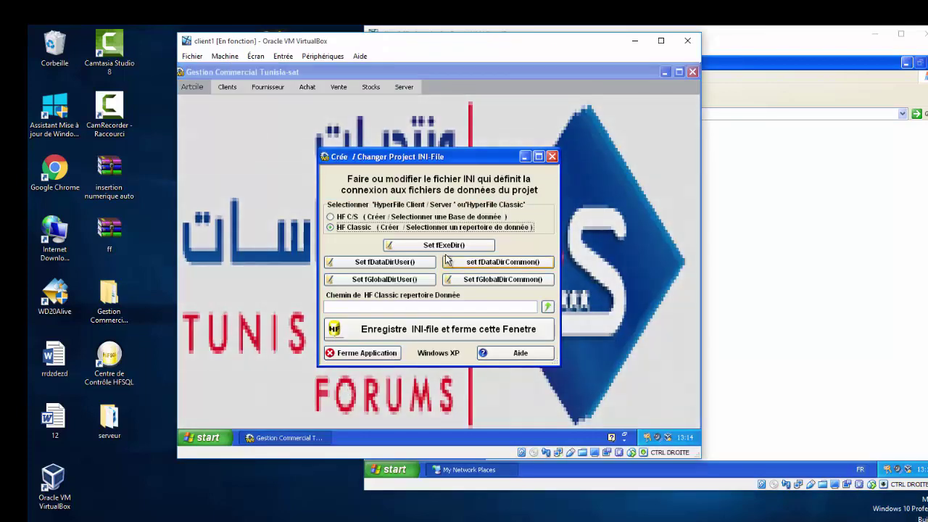
pyautogui.click(547, 307)
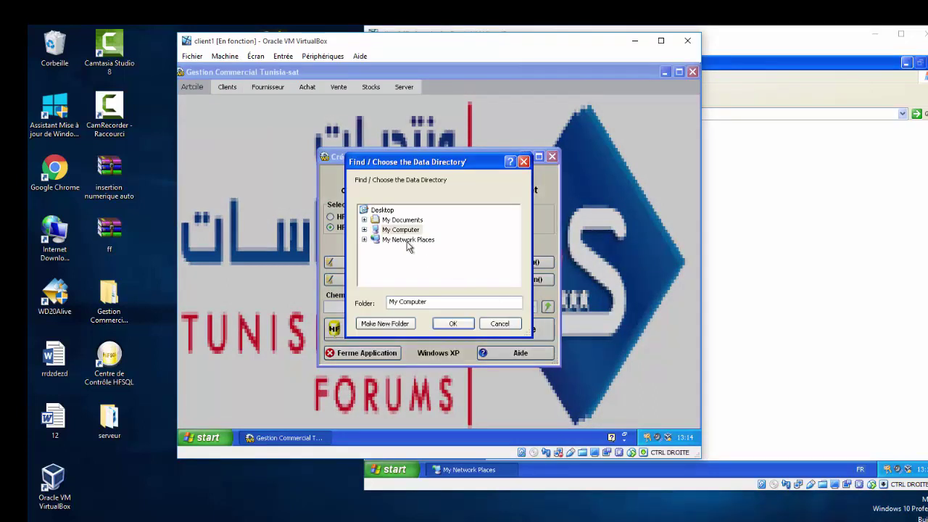
pyautogui.click(364, 239)
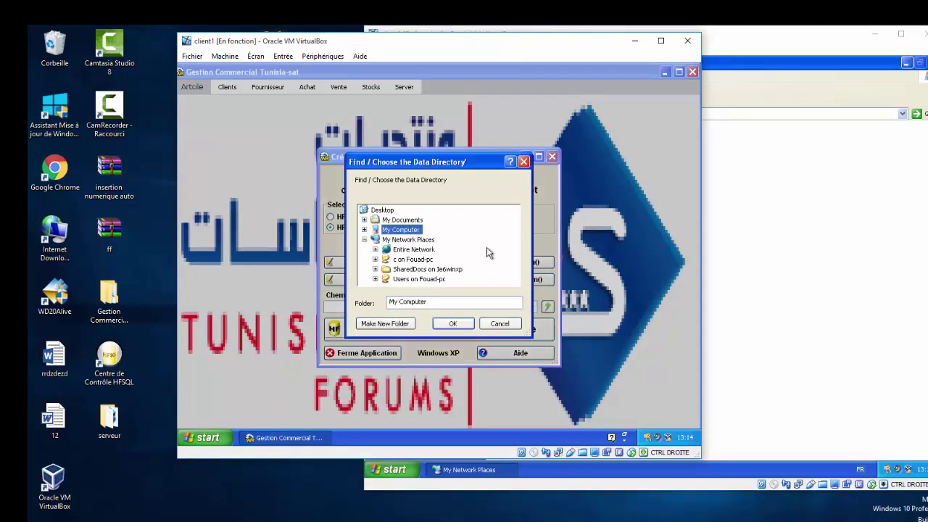
pyautogui.click(427, 282)
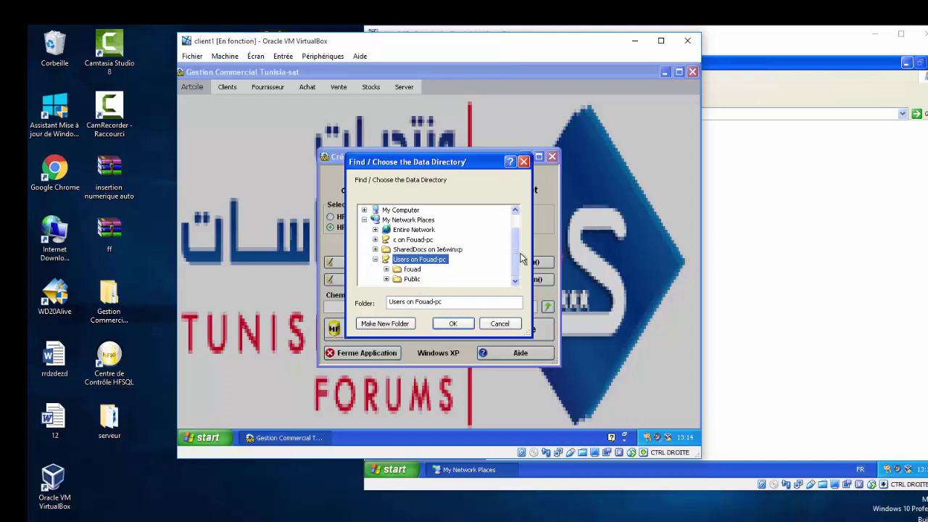
pyautogui.click(387, 278)
pyautogui.click(386, 278)
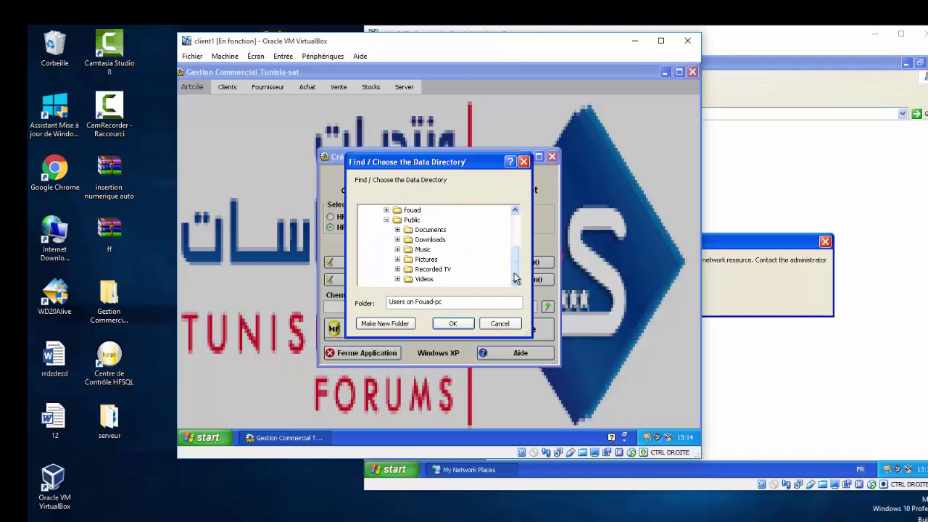
# Step: Return to client2 and dismiss the My Network Places error message
pyautogui.click(758, 240)
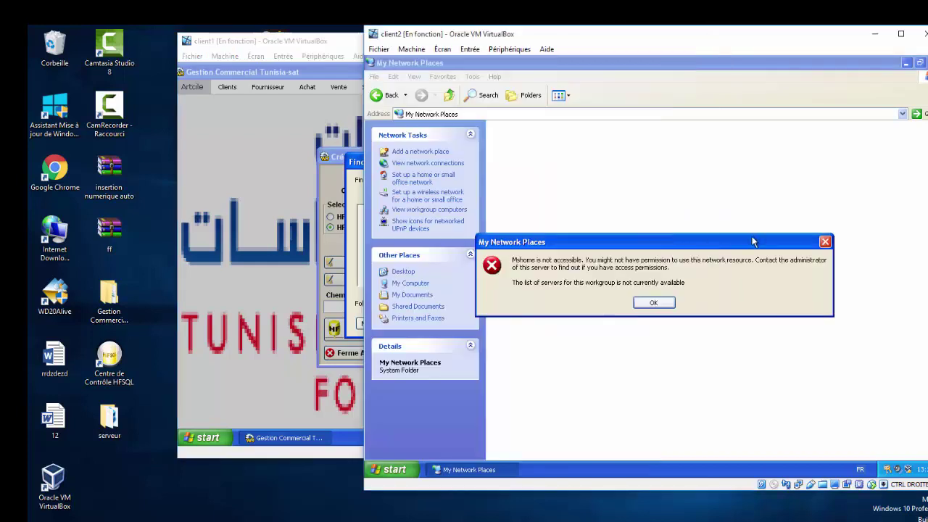
pyautogui.click(654, 303)
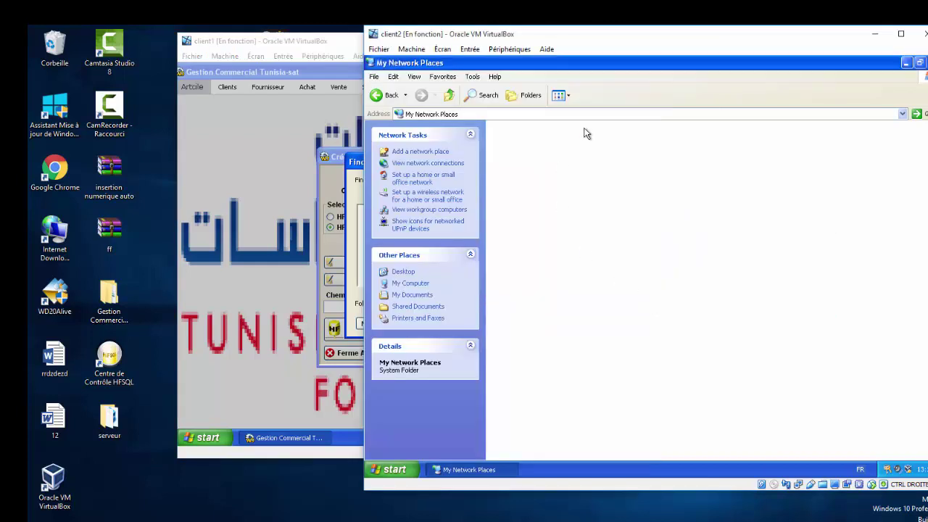
pyautogui.click(356, 163)
pyautogui.moveTo(516, 259); pyautogui.dragTo(515, 250)
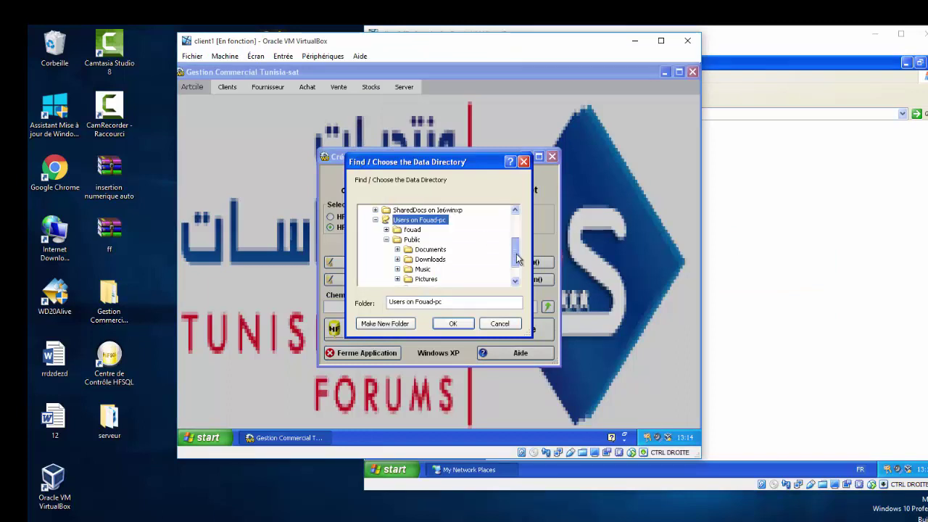
pyautogui.click(413, 229)
pyautogui.click(415, 231)
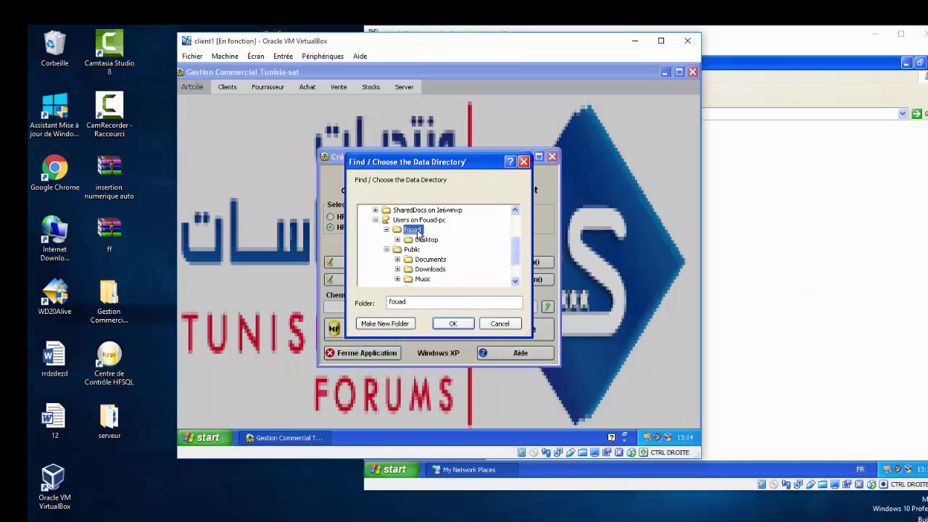
pyautogui.doubleClick(426, 239)
pyautogui.click(437, 249)
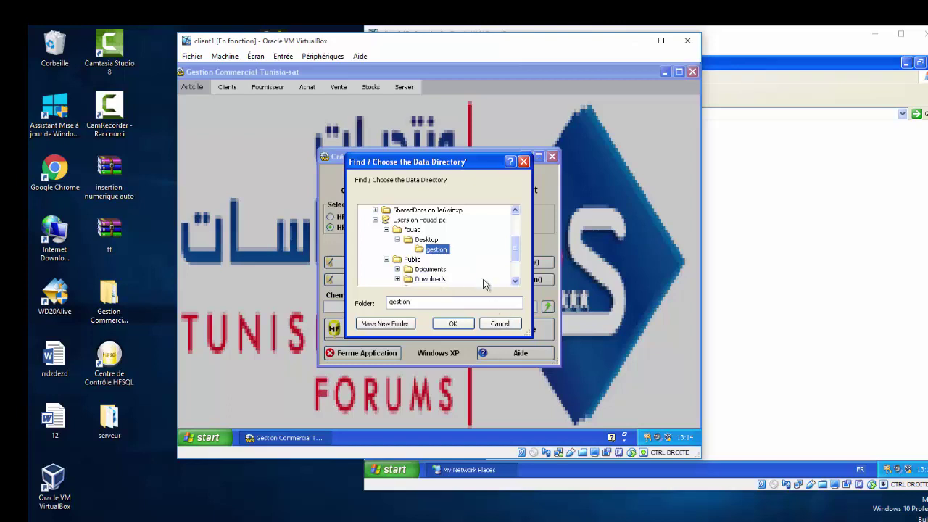
pyautogui.click(503, 327)
# Step: Set the HF Classic data directory to the gestion folder on the server user's Desktop under the shared Users folder, and save the INI file
pyautogui.click(547, 307)
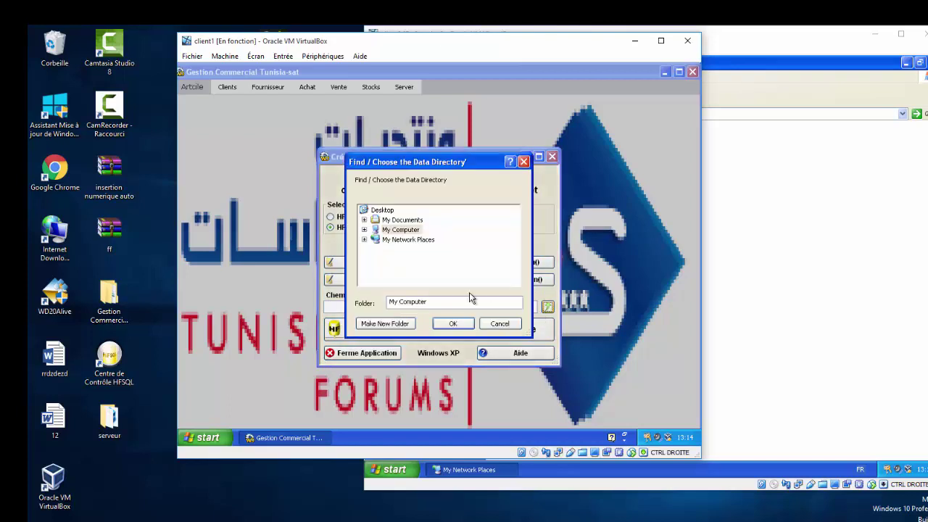
pyautogui.click(364, 240)
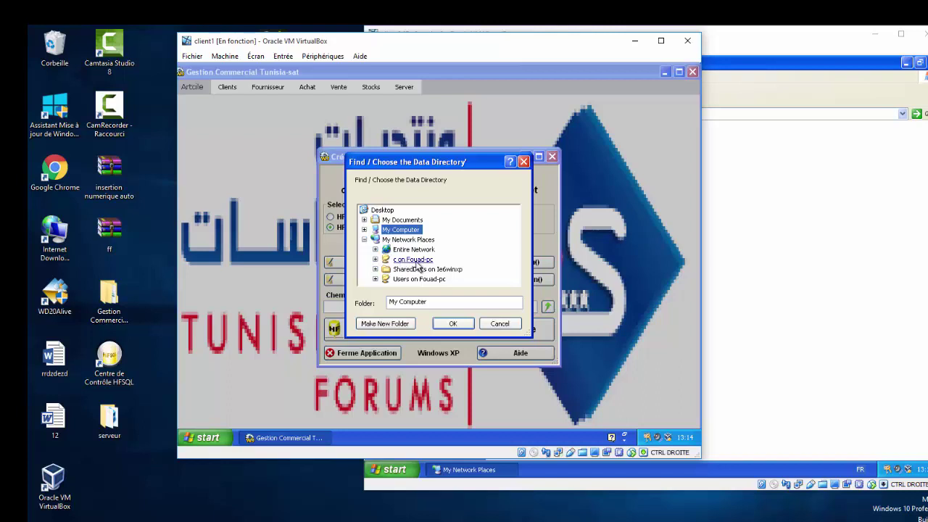
pyautogui.click(375, 279)
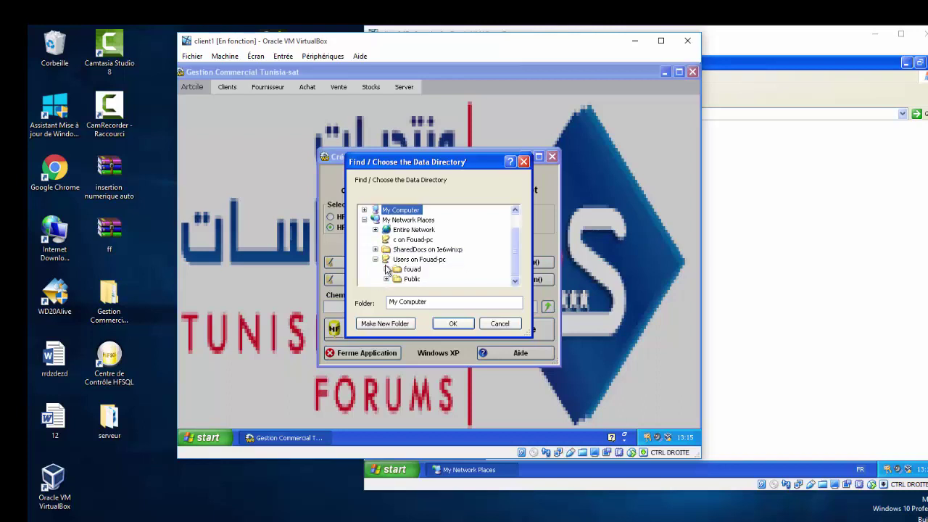
pyautogui.click(387, 271)
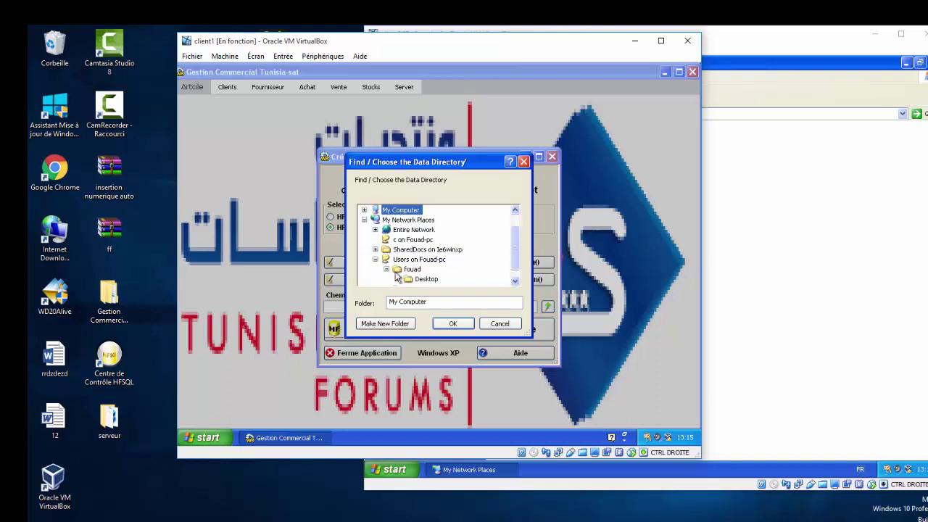
pyautogui.click(397, 279)
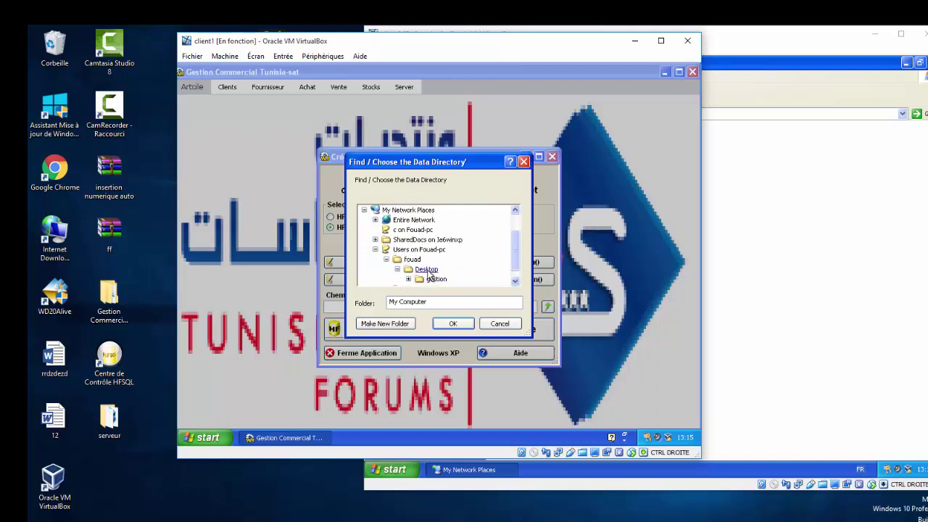
pyautogui.click(436, 280)
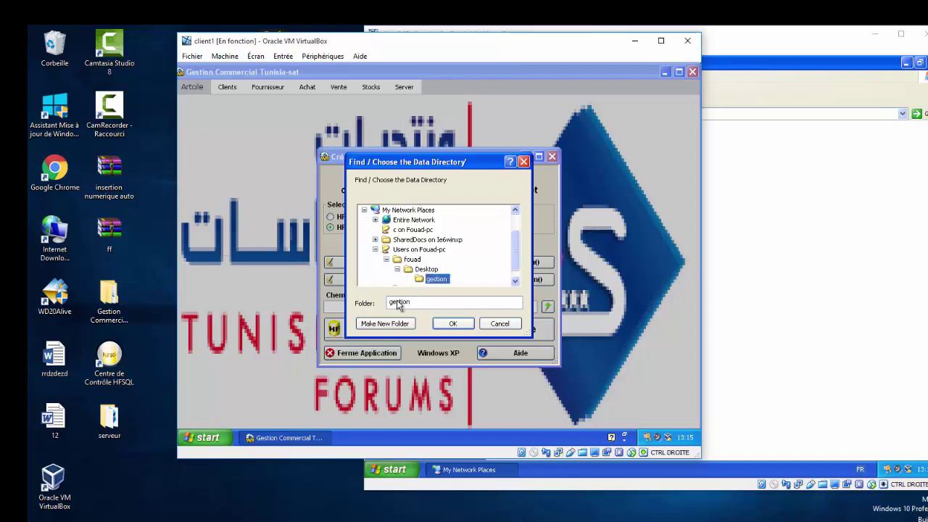
pyautogui.click(453, 325)
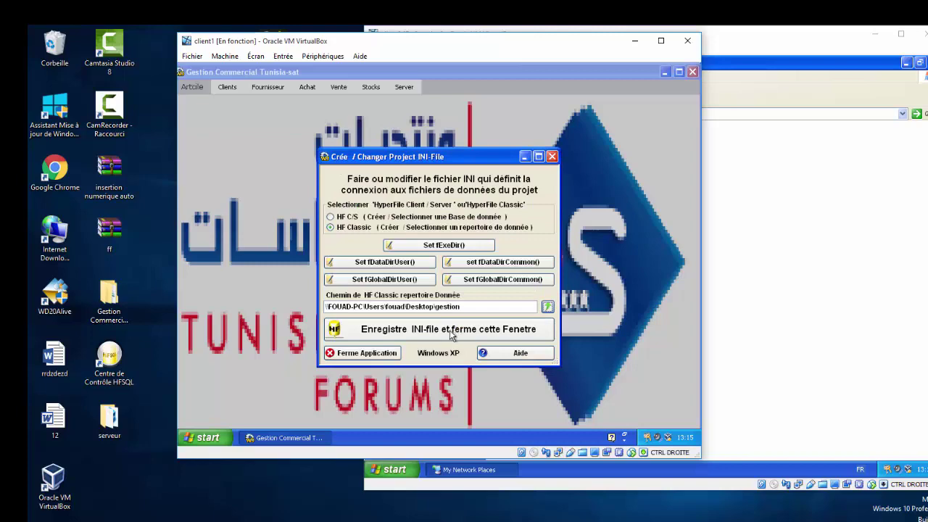
pyautogui.click(447, 331)
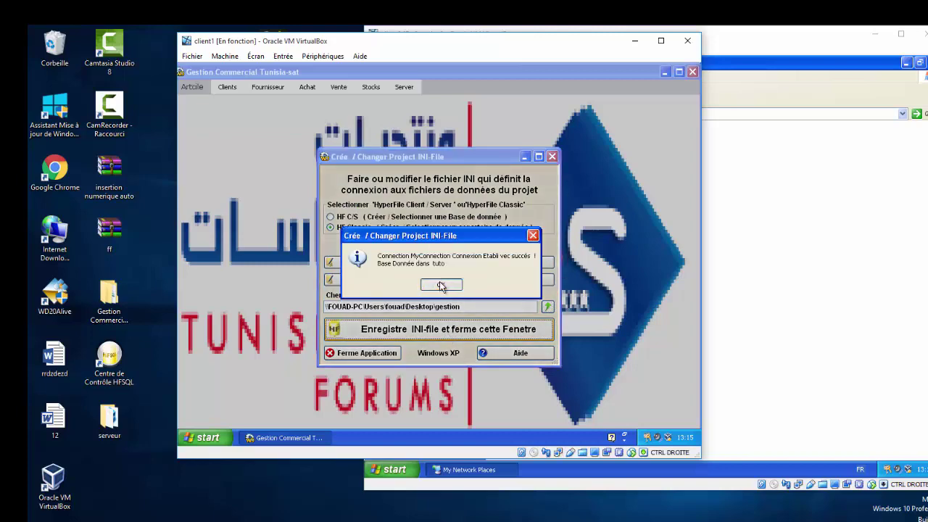
pyautogui.click(441, 285)
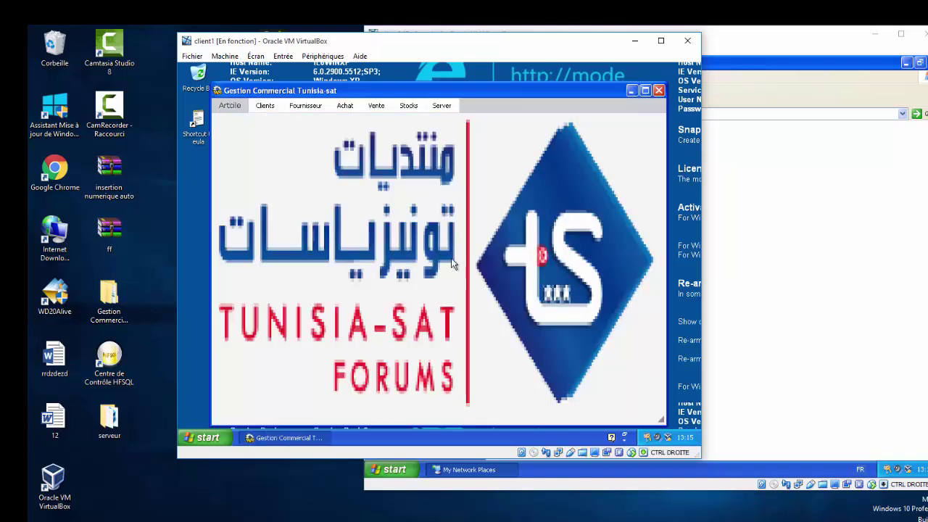
# Step: Add a new article with the reference "hfsql classic pc 1" in the article table, and put the table window away
pyautogui.click(232, 106)
pyautogui.click(242, 131)
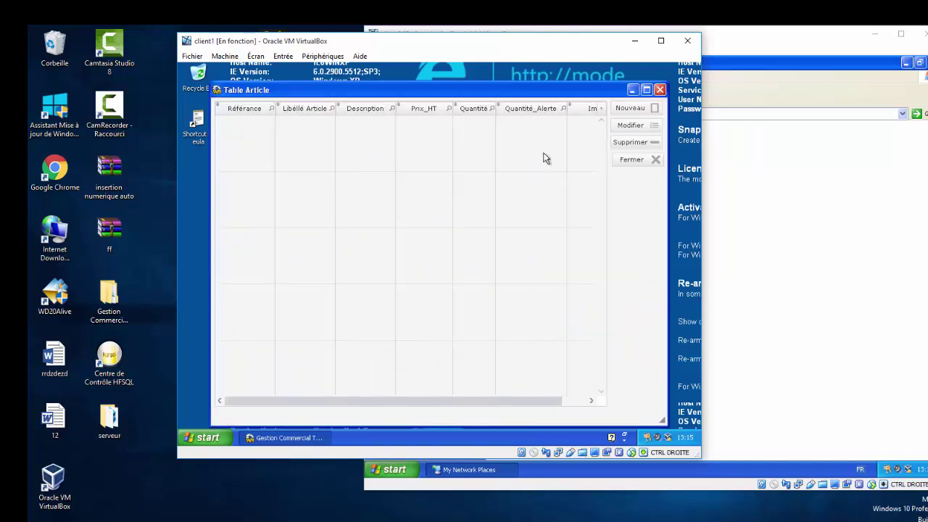
pyautogui.click(631, 109)
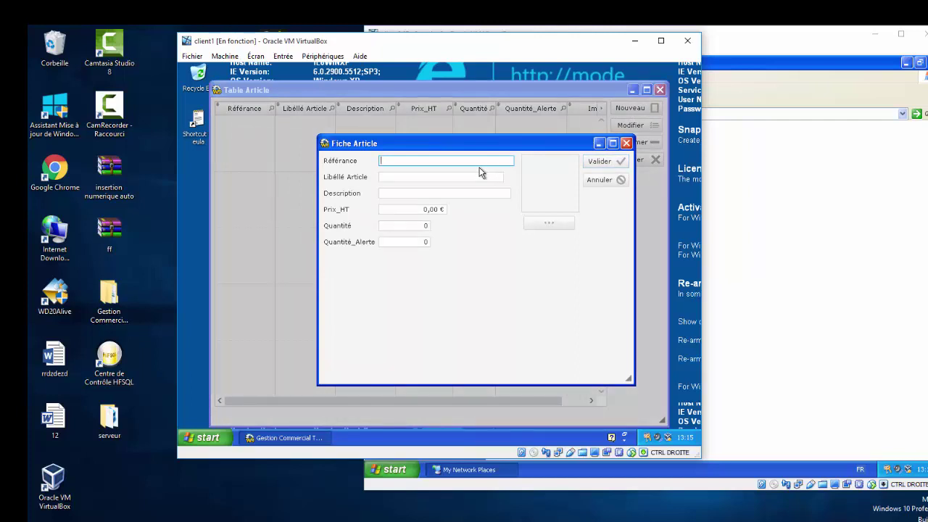
pyautogui.write('hfsql classic pc 1')
pyautogui.click(603, 163)
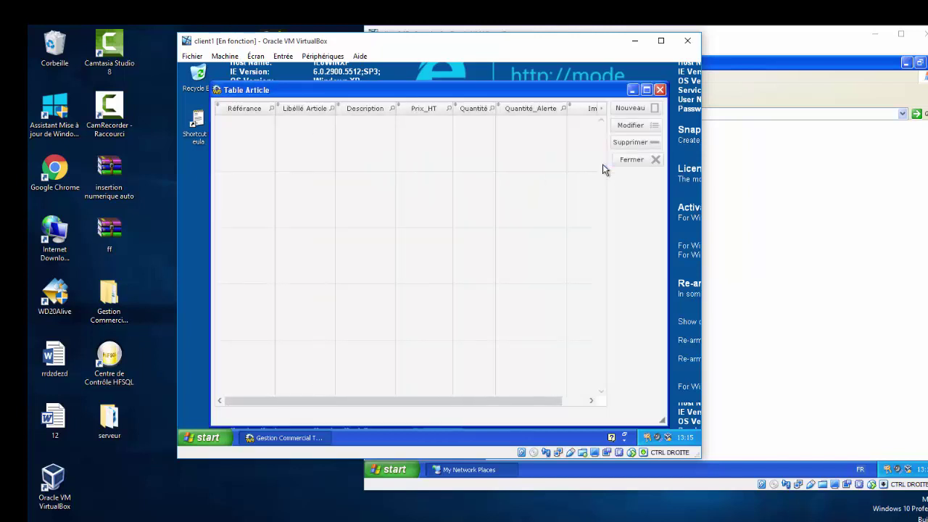
pyautogui.click(631, 90)
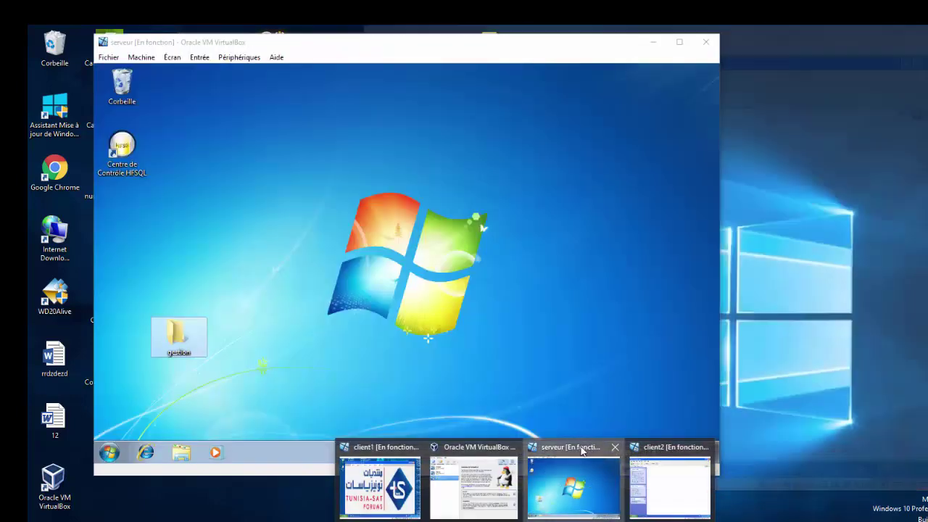
# Step: Switch to the serveur machine, examine the data files in the gestion folder, and close the folder
pyautogui.click(572, 476)
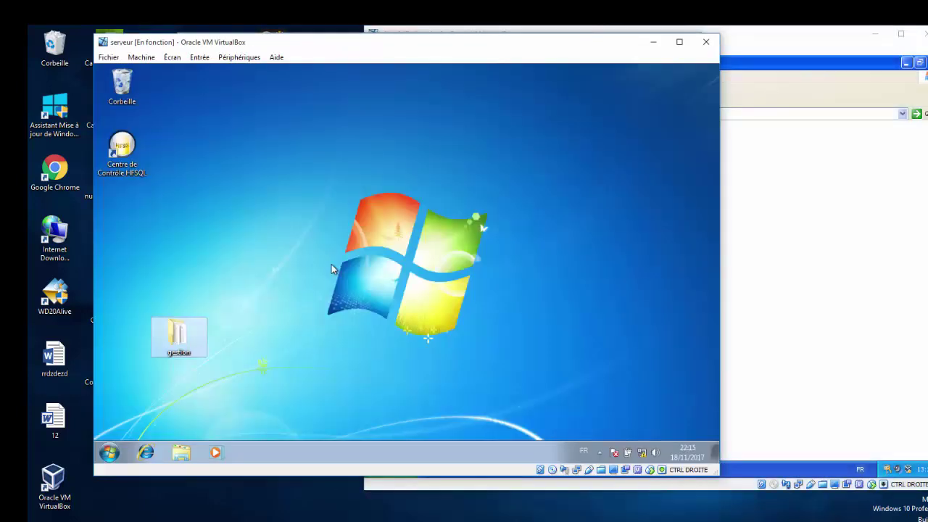
pyautogui.doubleClick(178, 337)
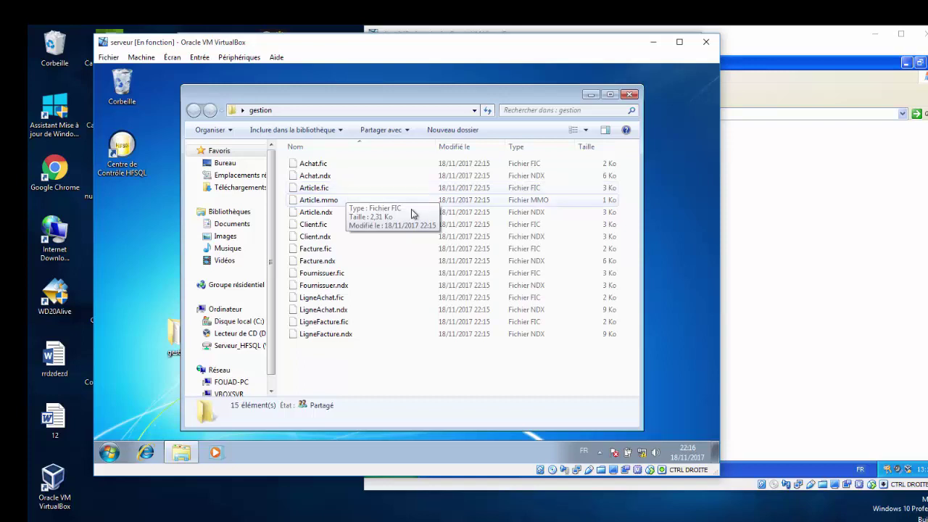
pyautogui.click(629, 95)
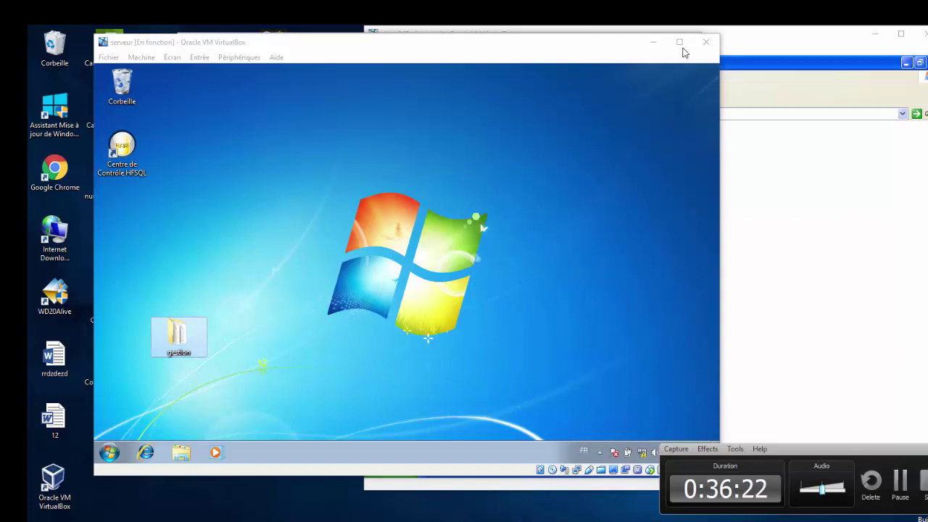
# Step: Minimize the client2 and serveur machines to bring client1 back into view
pyautogui.click(734, 31)
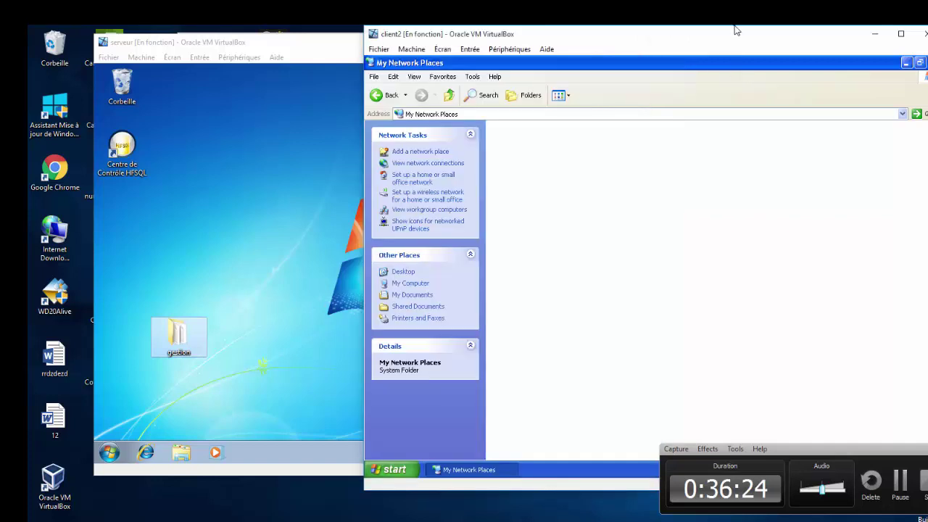
pyautogui.click(876, 37)
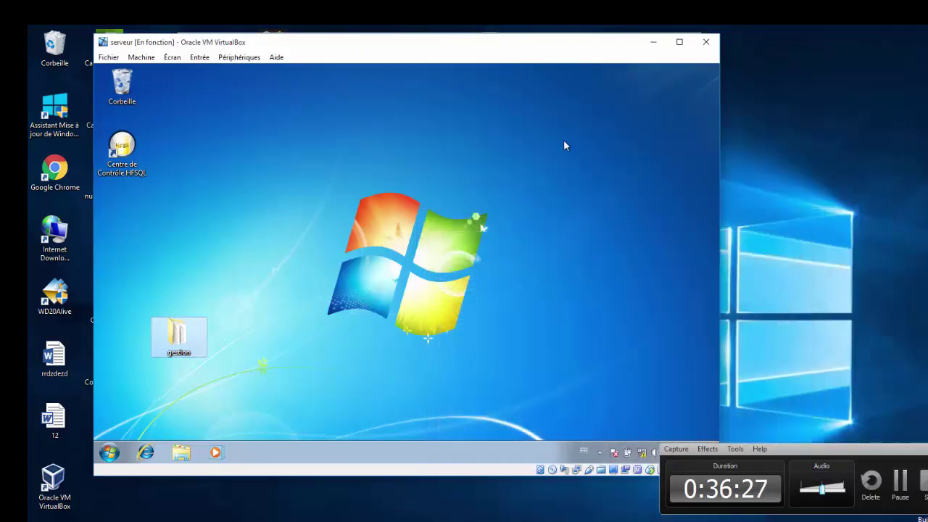
pyautogui.click(655, 41)
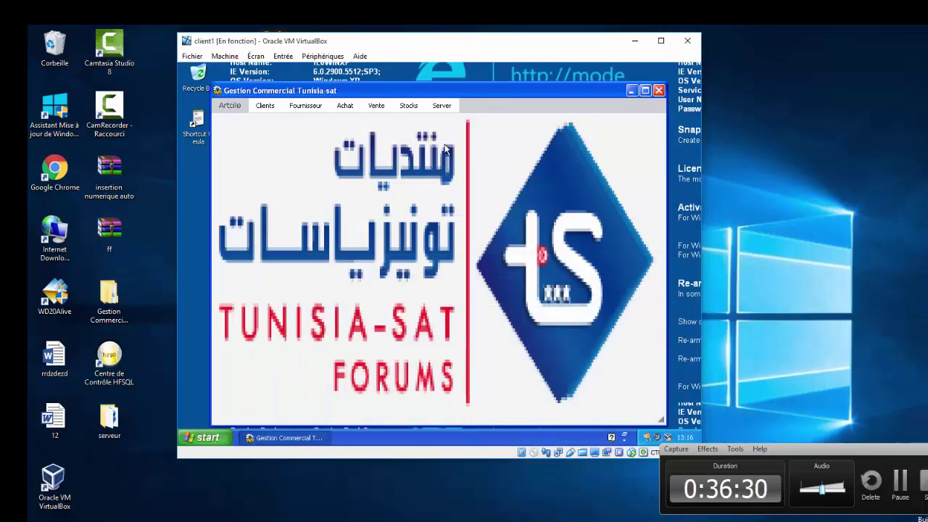
# Step: Open the project INI-file settings on client1 and compare the HF C/S and HF Classic options, ending on HF Classic
pyautogui.click(452, 106)
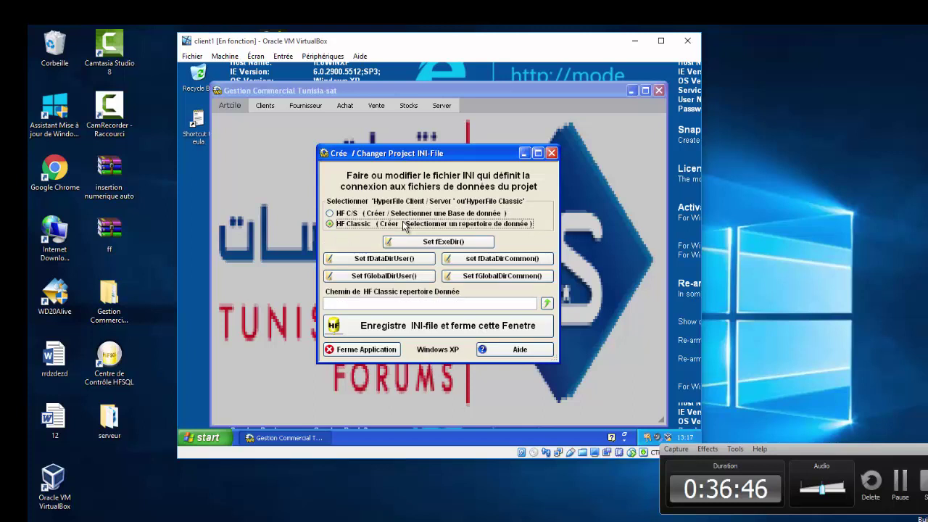
pyautogui.click(404, 215)
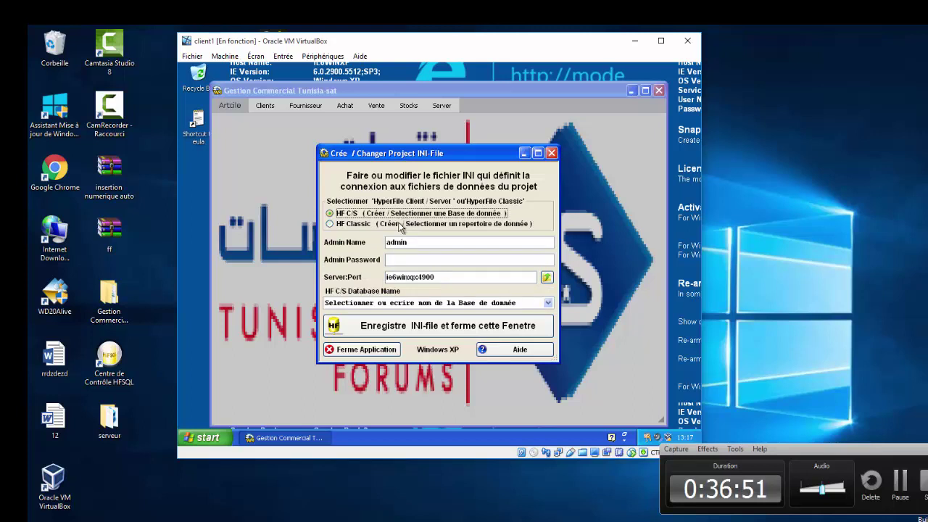
pyautogui.click(397, 225)
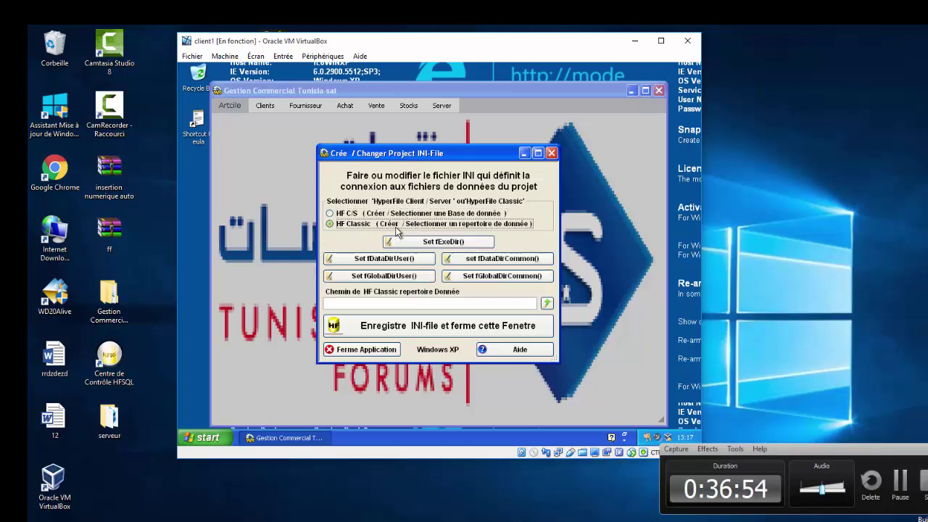